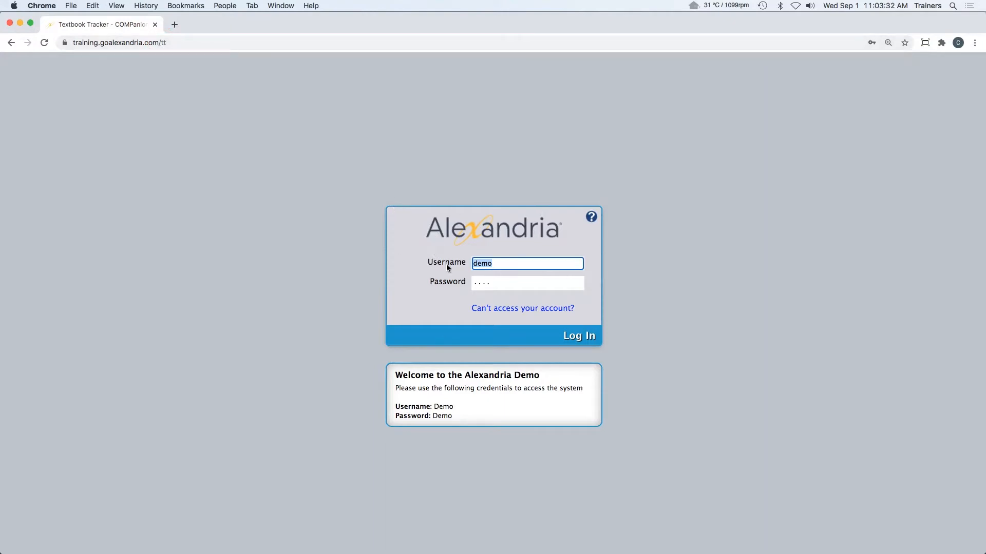
Log in to Textbook Tracker with the prefilled demo credentials.
{"action": "left_click", "coordinate": [576, 337]}
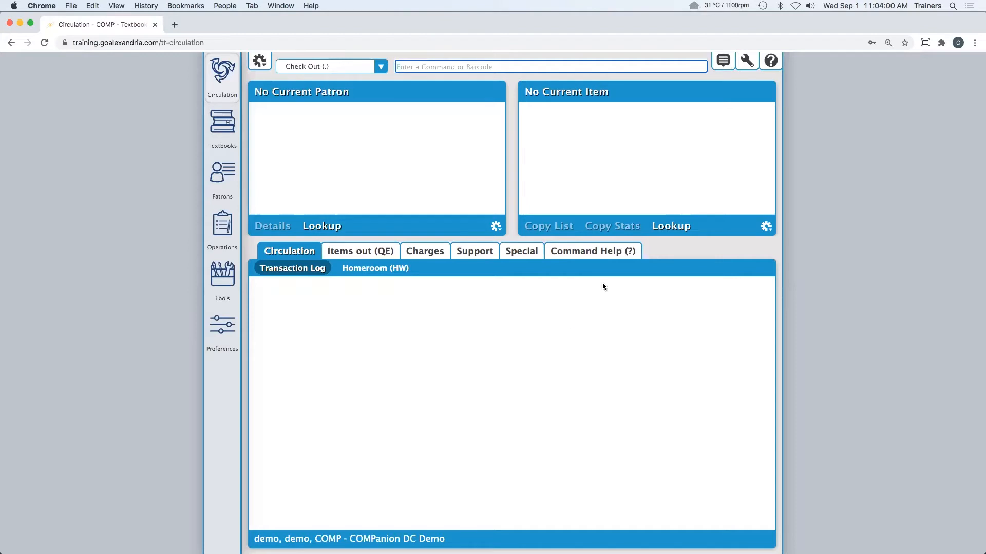
Open the Textbook Tracker online help, review its Request Help form from start to end, and close the help page.
{"action": "left_click", "coordinate": [771, 62]}
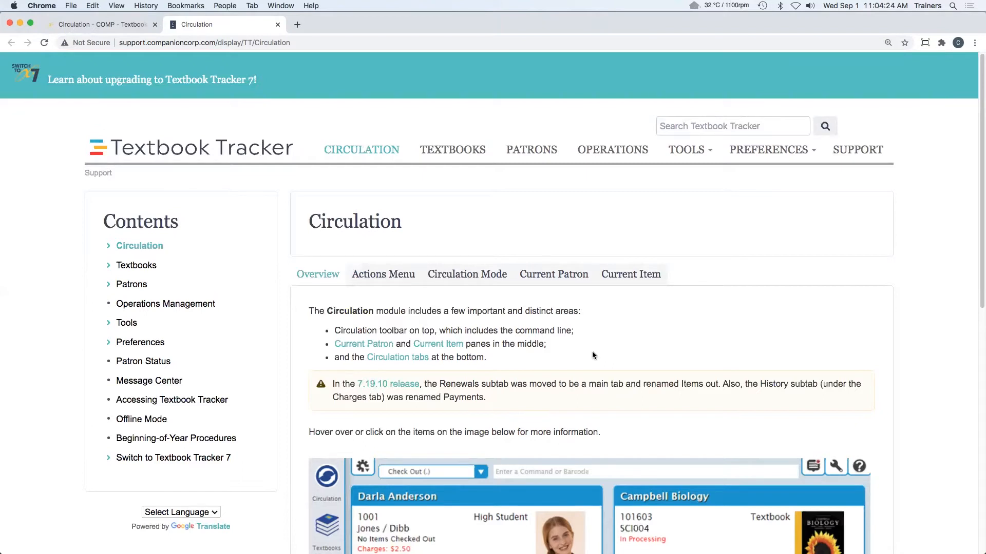
{"action": "left_click", "coordinate": [204, 153]}
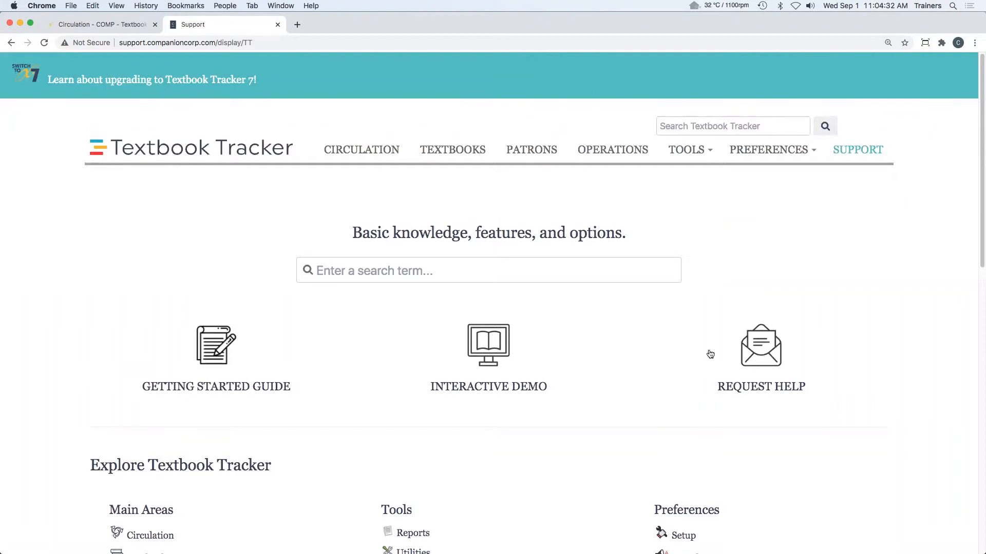
{"action": "left_click", "coordinate": [752, 363]}
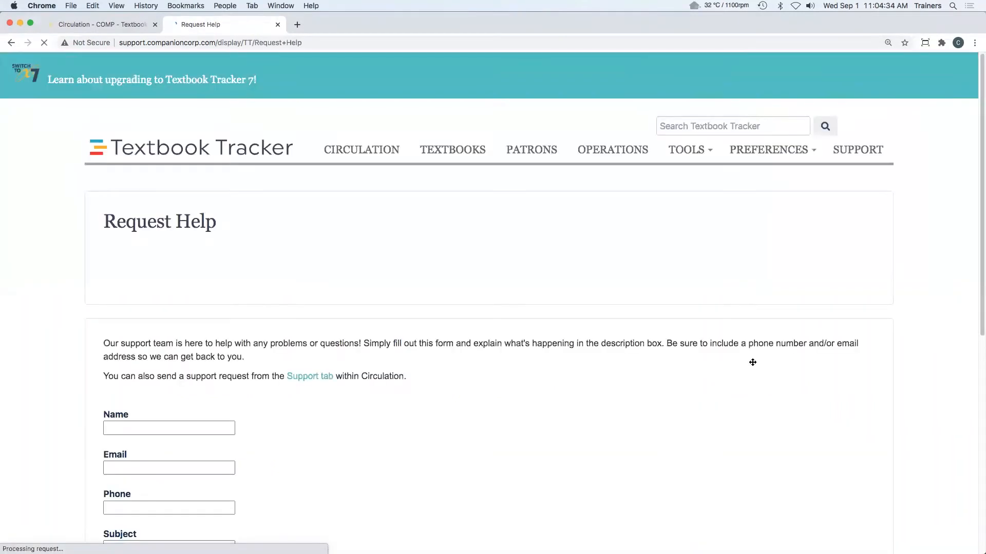
{"action": "scroll", "coordinate": [750, 362], "scroll_direction": "down", "scroll_amount": 2}
{"action": "scroll", "coordinate": [749, 364], "scroll_direction": "down", "scroll_amount": 5}
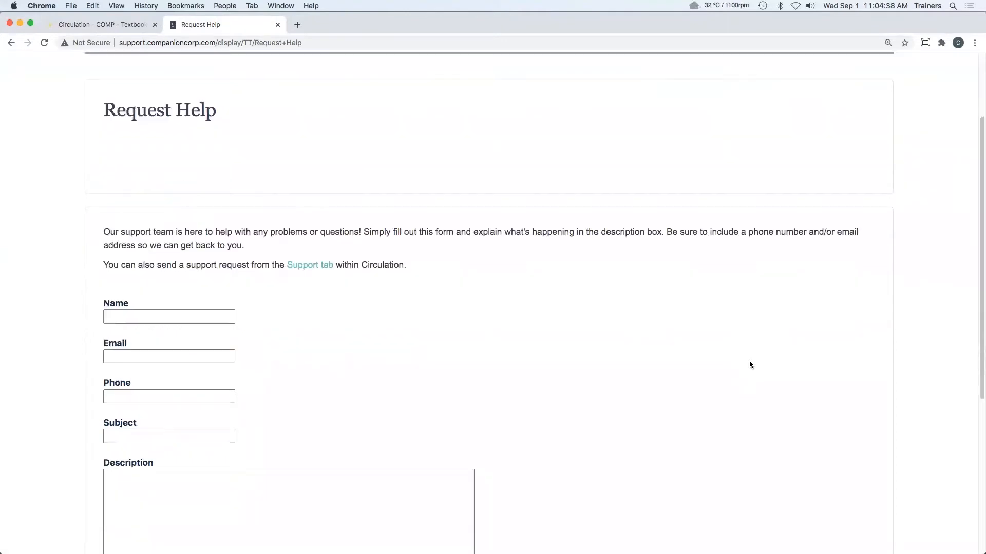
{"action": "scroll", "coordinate": [642, 354], "scroll_direction": "down", "scroll_amount": 7}
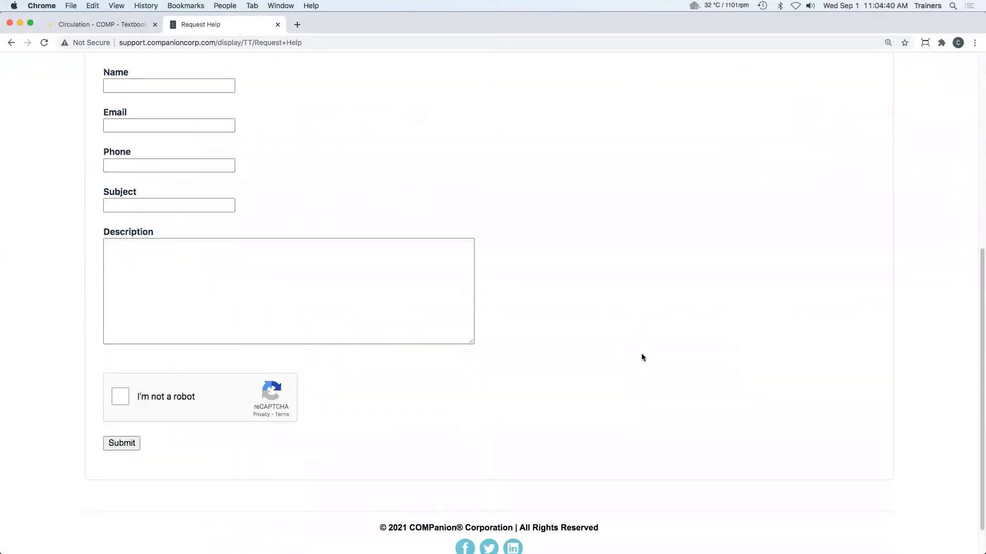
{"action": "scroll", "coordinate": [642, 356], "scroll_direction": "up", "scroll_amount": 10}
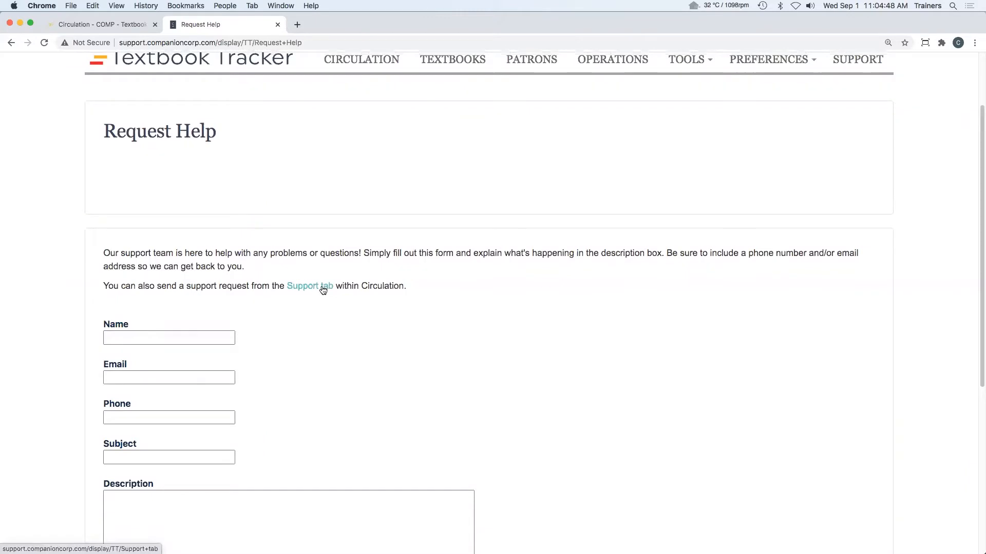
{"action": "left_click", "coordinate": [279, 27]}
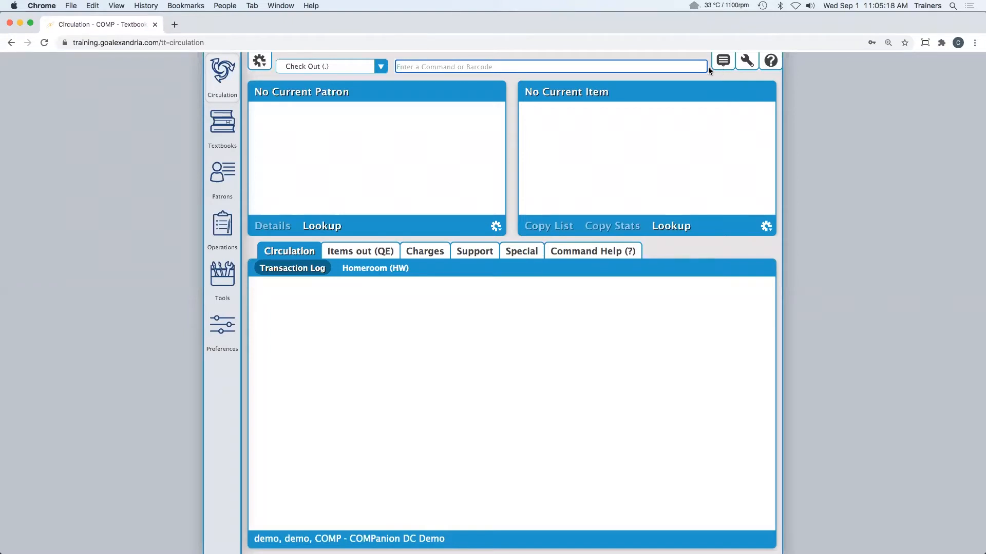
Go to Patrons management and check which recent-record lists are offered, without choosing one.
{"action": "left_click", "coordinate": [224, 170]}
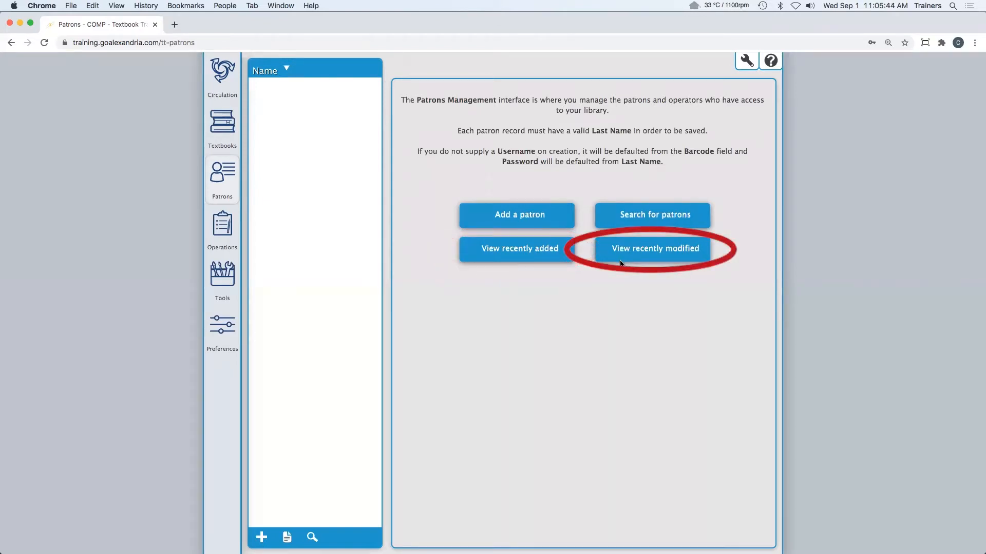
{"action": "left_click", "coordinate": [286, 537]}
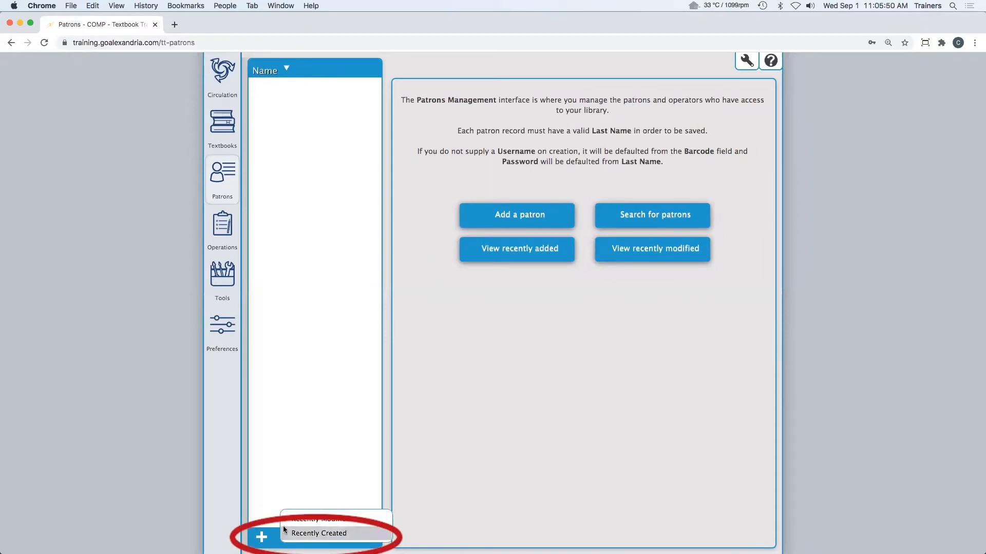
{"action": "left_click", "coordinate": [269, 520]}
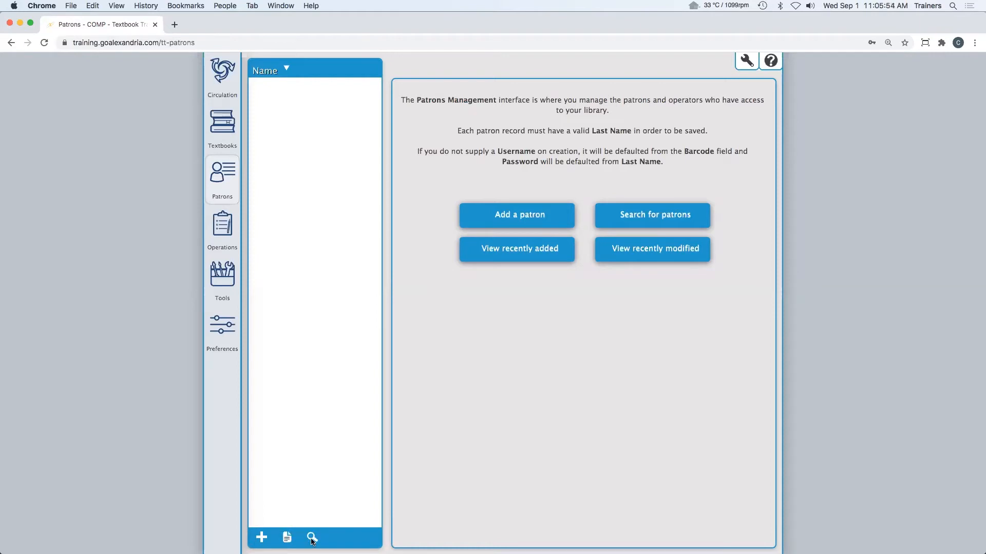
Open the patron search and examine the alternative criteria offered for barcode, Lexile, date added, policy and homeroom.
{"action": "left_click", "coordinate": [311, 538]}
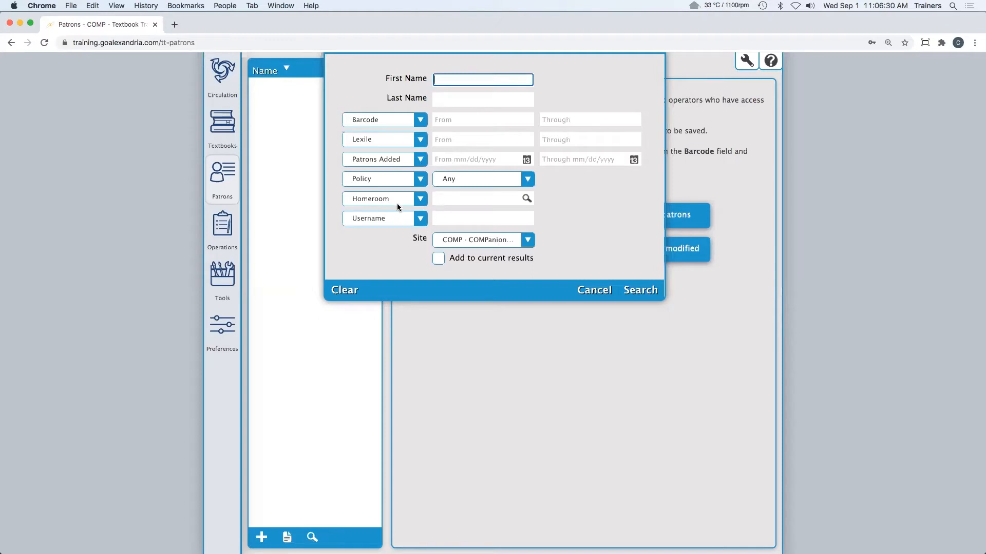
{"action": "left_click", "coordinate": [420, 123]}
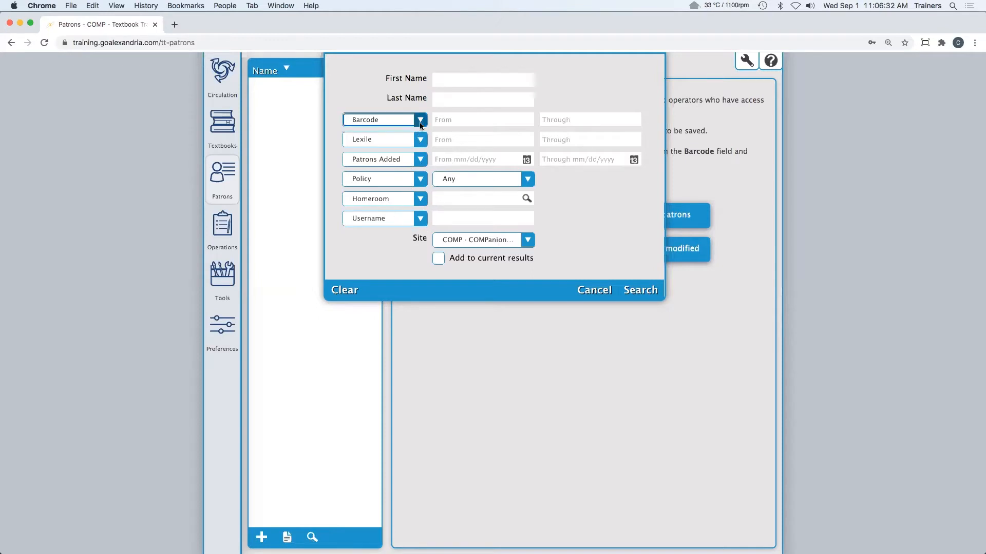
{"action": "left_click", "coordinate": [421, 125]}
{"action": "left_click", "coordinate": [424, 143]}
{"action": "left_click", "coordinate": [424, 143]}
{"action": "left_click", "coordinate": [424, 142]}
{"action": "left_click", "coordinate": [424, 159]}
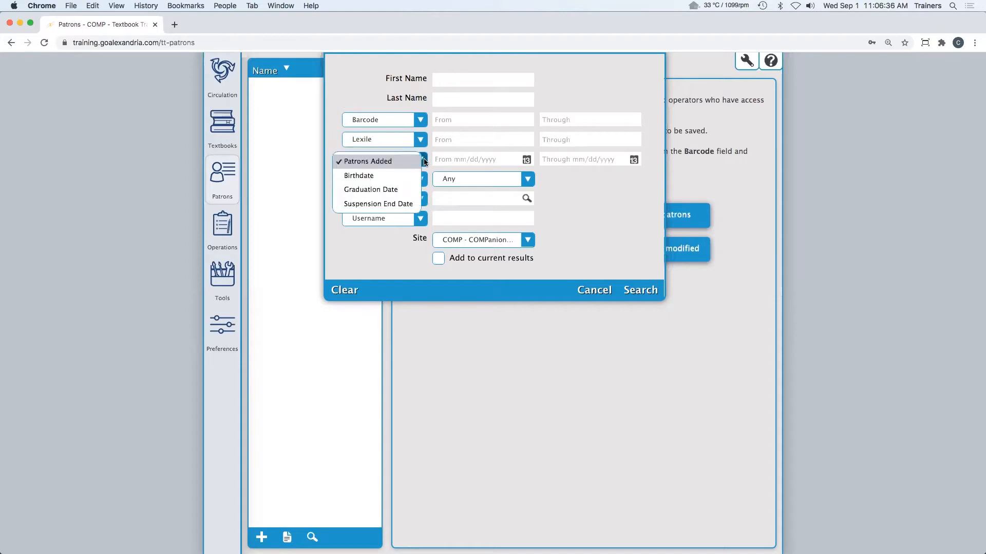
{"action": "left_click", "coordinate": [424, 160]}
{"action": "left_click", "coordinate": [424, 178]}
{"action": "left_click", "coordinate": [424, 179]}
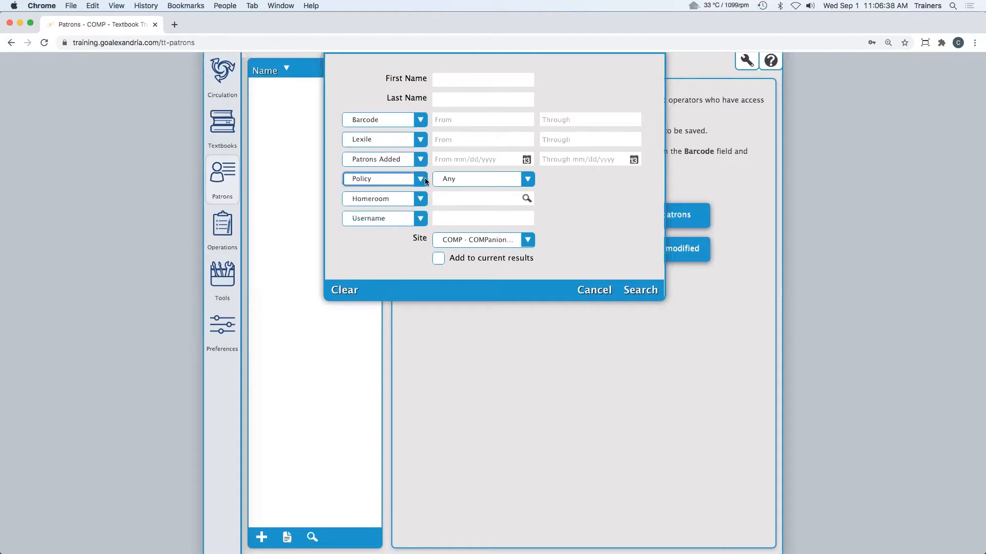
{"action": "left_click", "coordinate": [424, 200]}
{"action": "left_click", "coordinate": [398, 201]}
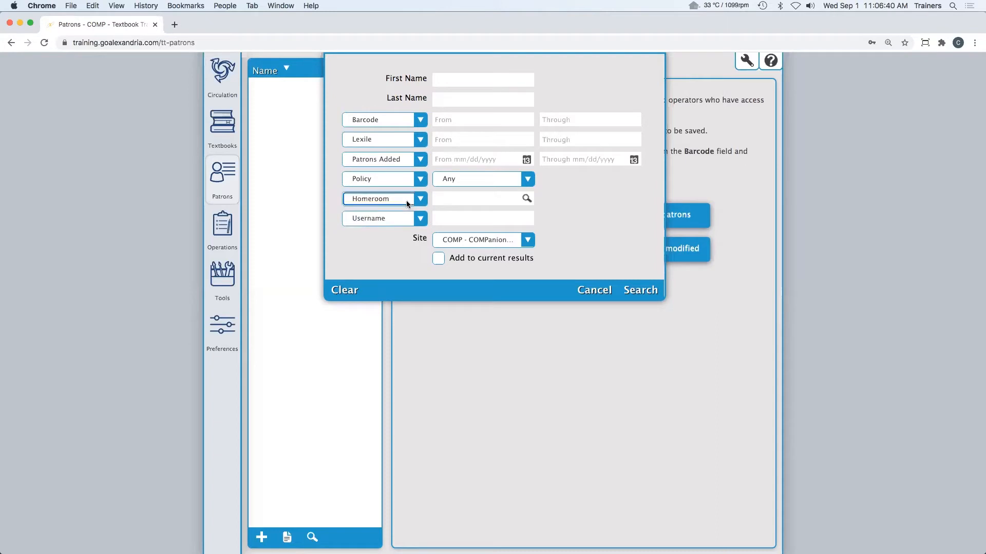
Search for all patrons in one homeroom picked from the homeroom lookup list.
{"action": "left_click", "coordinate": [527, 199]}
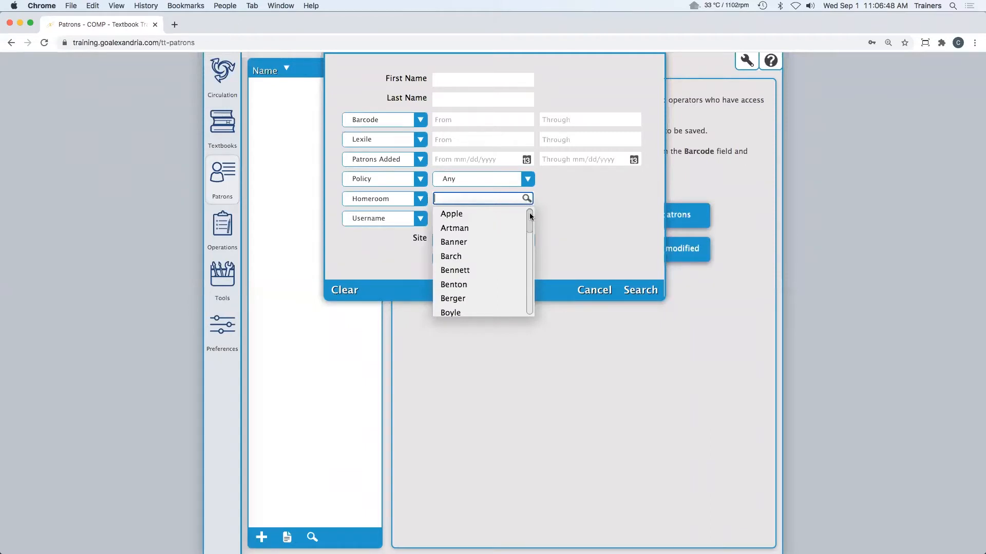
{"action": "left_click_drag", "start_coordinate": [529, 213], "coordinate": [514, 253]}
{"action": "left_click", "coordinate": [454, 259]}
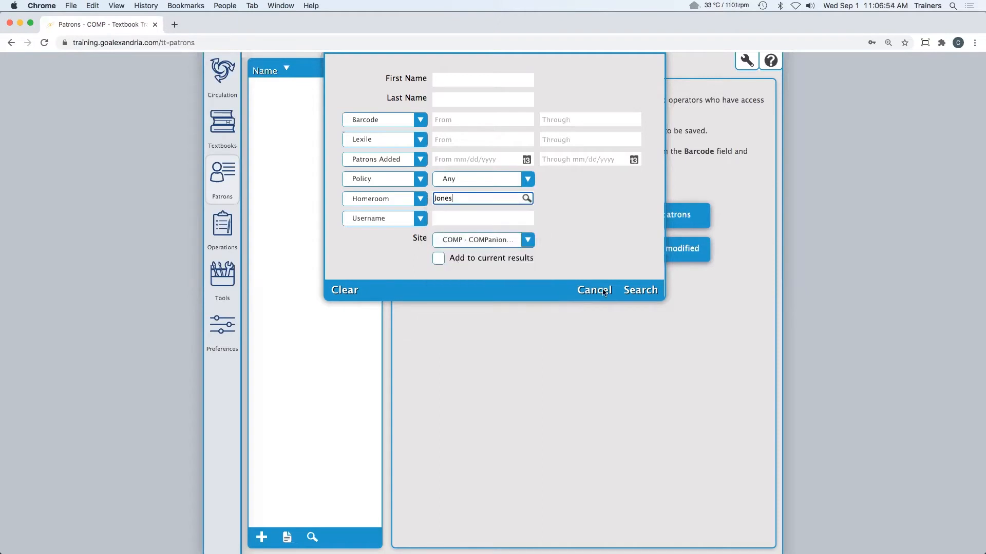
{"action": "left_click", "coordinate": [646, 294]}
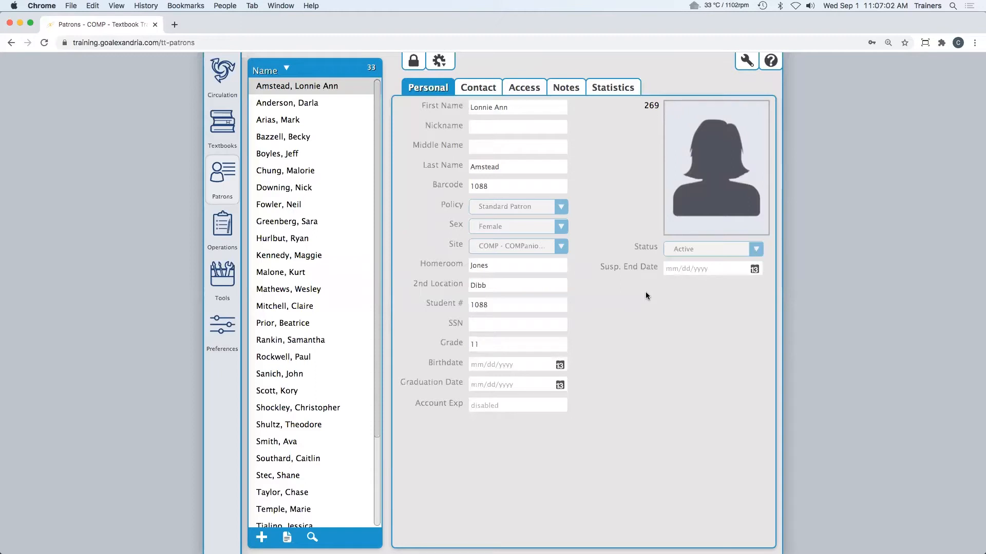
Unlock the first listed patron record and review its contact details, access settings and available security groups, keeping Patron (5).
{"action": "left_click", "coordinate": [418, 65]}
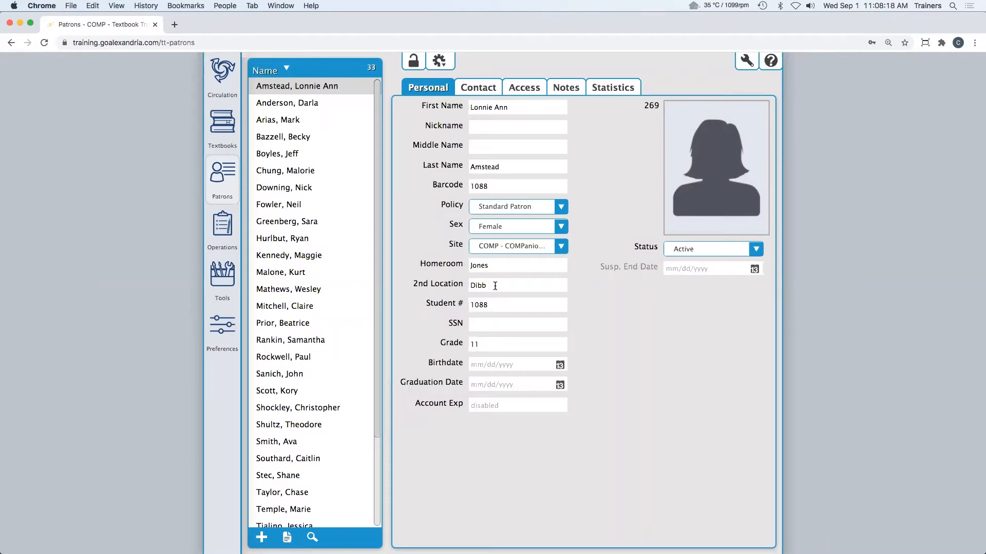
{"action": "left_click", "coordinate": [492, 91]}
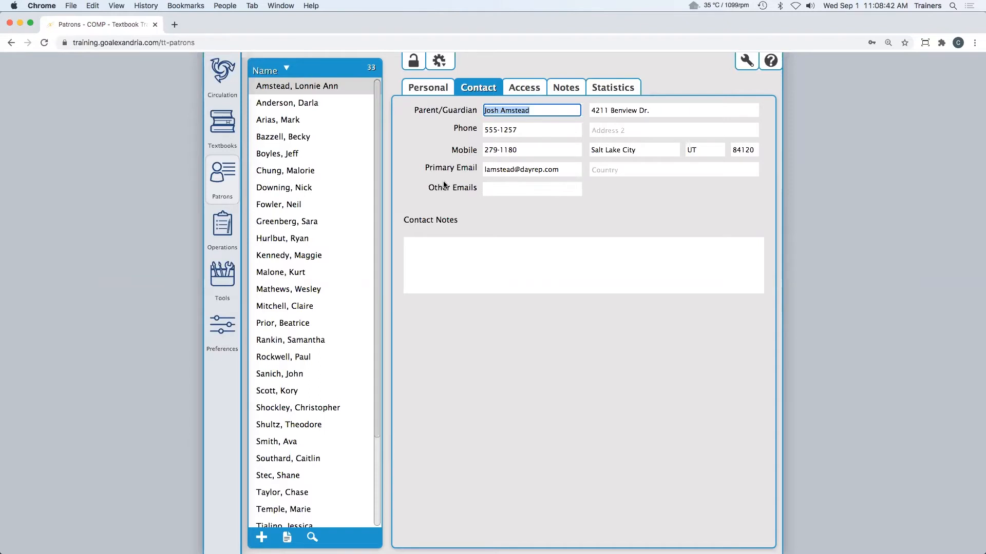
{"action": "left_click", "coordinate": [526, 89]}
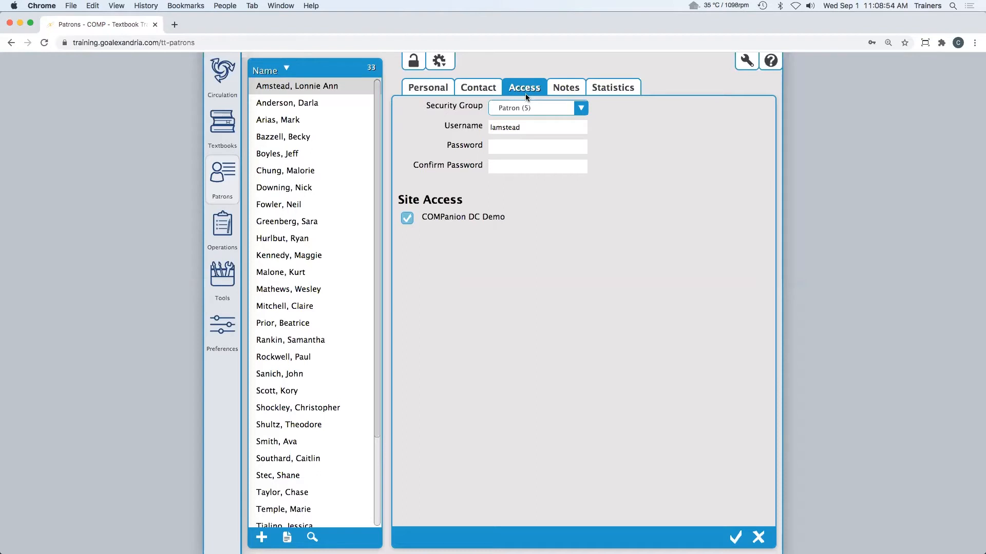
{"action": "left_click", "coordinate": [570, 107]}
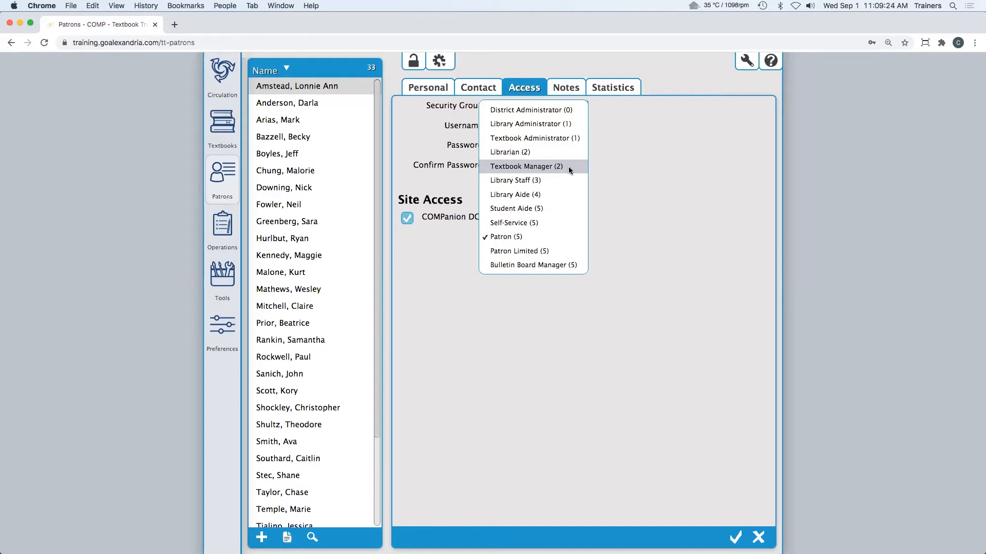
{"action": "left_click", "coordinate": [645, 158]}
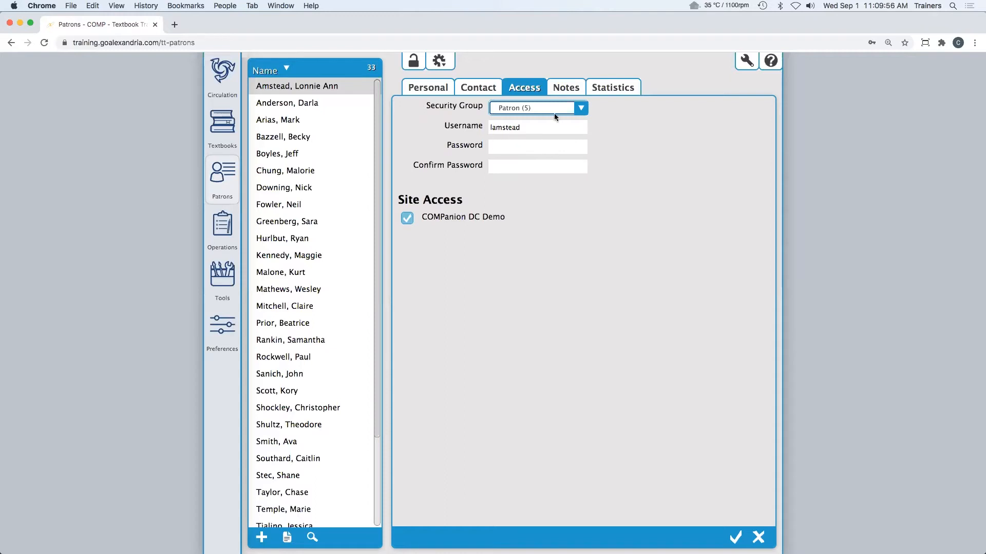
Review the patron's notes, statistics and available record actions, and return to the personal details.
{"action": "left_click", "coordinate": [566, 90]}
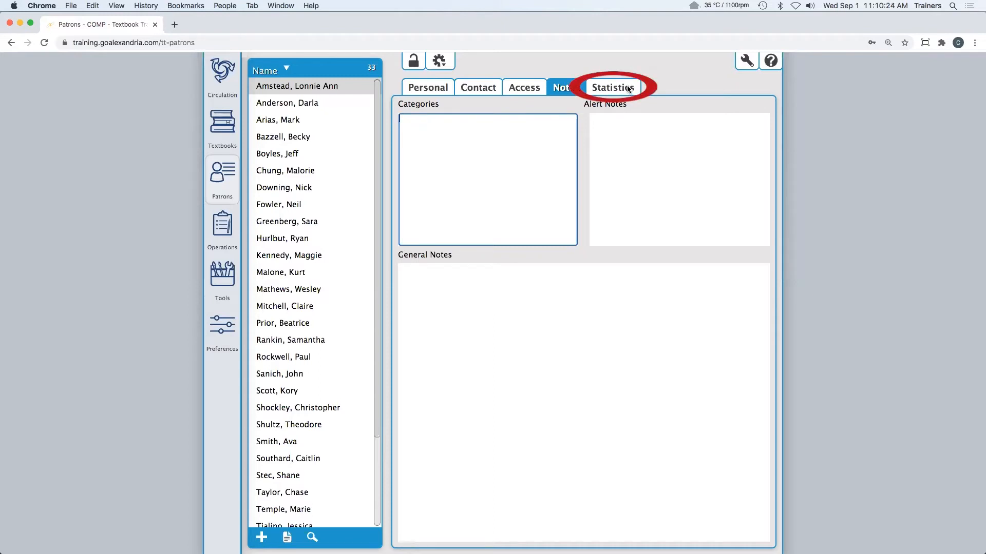
{"action": "left_click", "coordinate": [612, 87]}
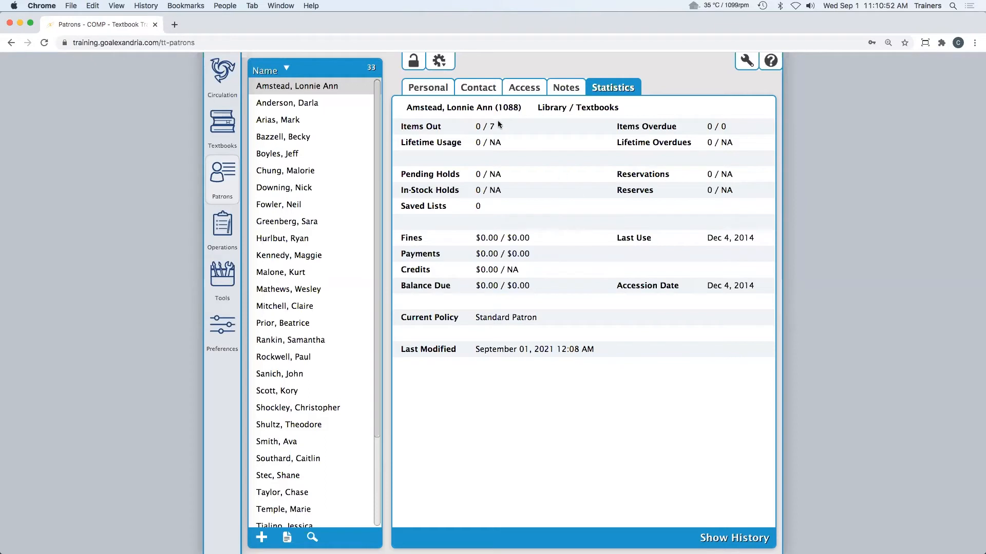
{"action": "left_click", "coordinate": [440, 61]}
{"action": "left_click", "coordinate": [432, 89]}
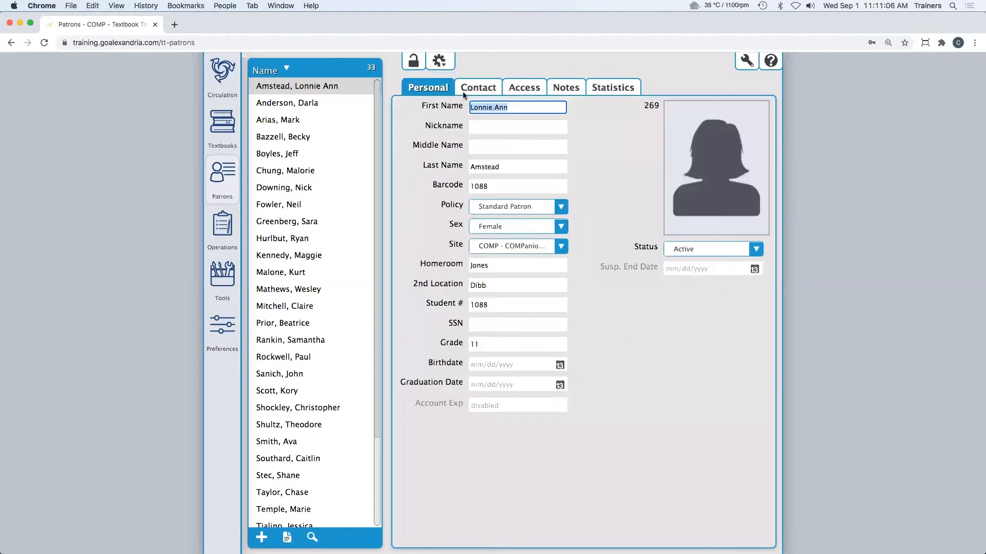
Go to Textbooks management and list all textbooks at the COMPanion DC Demo site by searching without other criteria.
{"action": "left_click", "coordinate": [223, 125]}
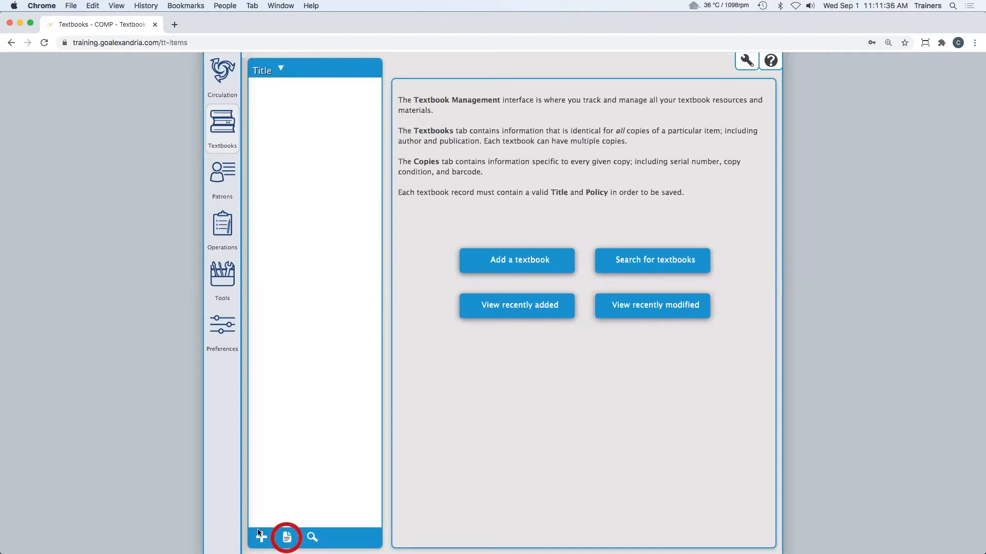
{"action": "left_click", "coordinate": [312, 537]}
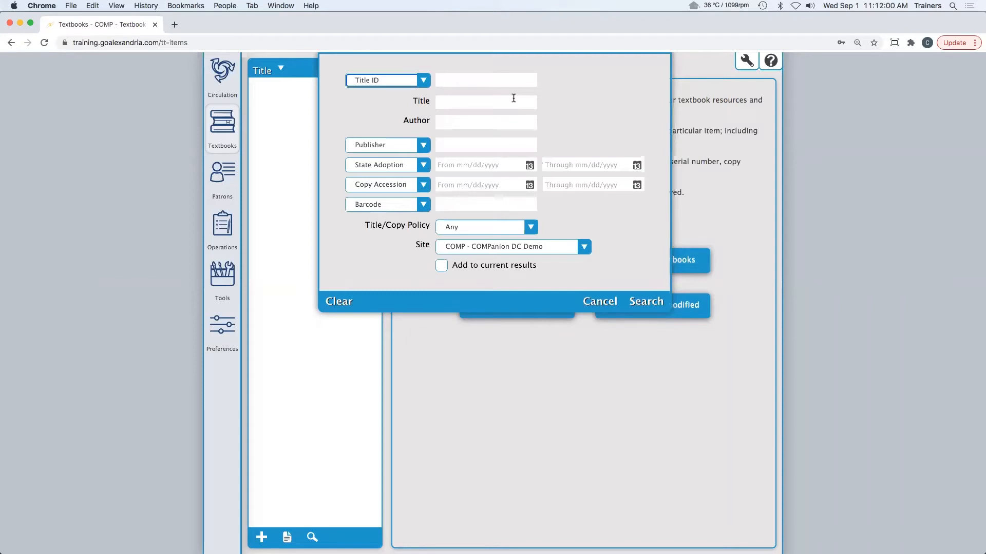
{"action": "left_click", "coordinate": [648, 302]}
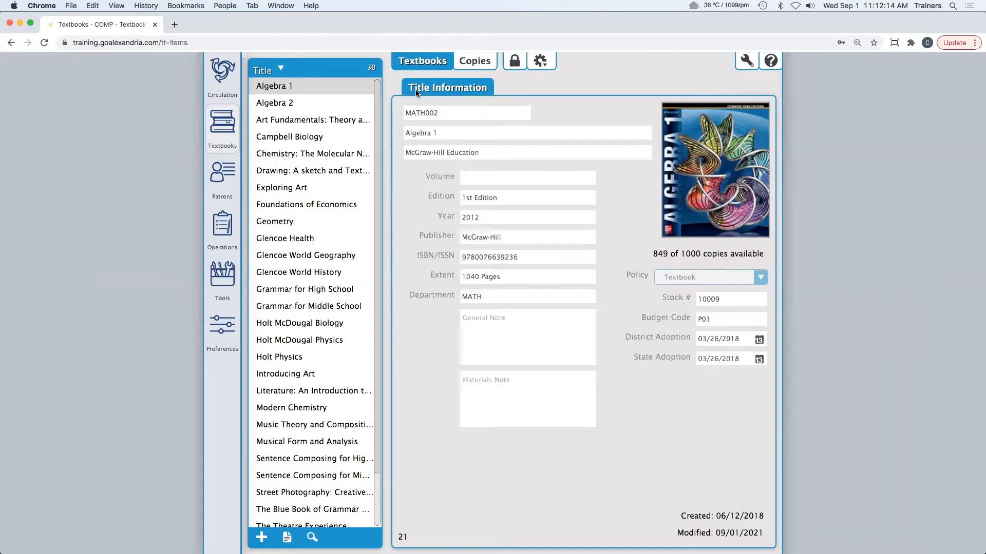
Unlock the Algebra 1 record, review its copy information, and return to the title information.
{"action": "left_click", "coordinate": [509, 66]}
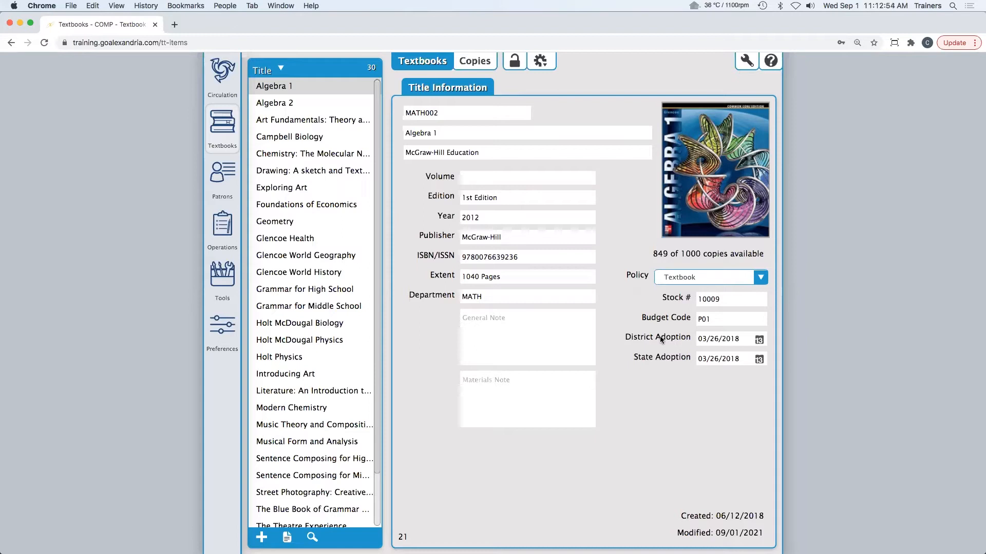
{"action": "left_click", "coordinate": [477, 63]}
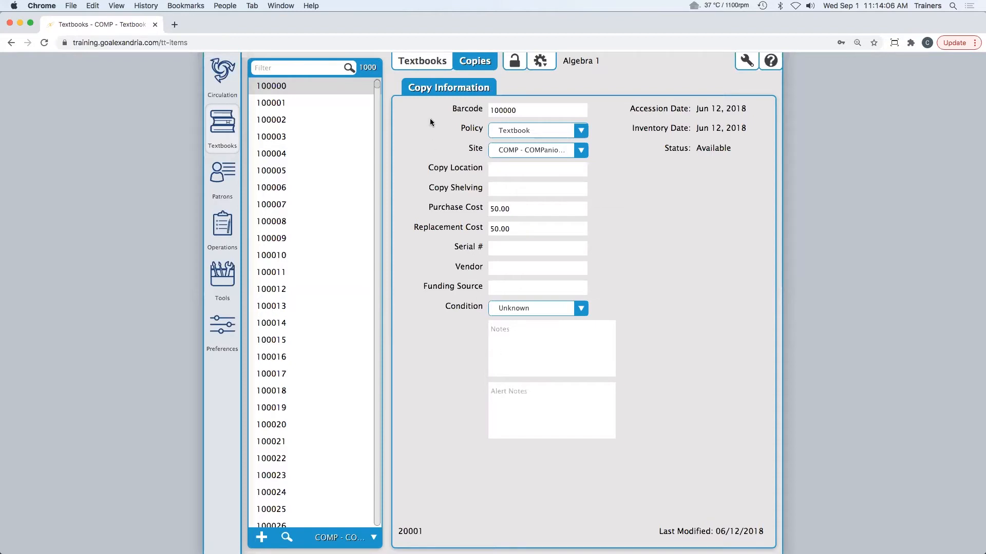
{"action": "left_click", "coordinate": [419, 64]}
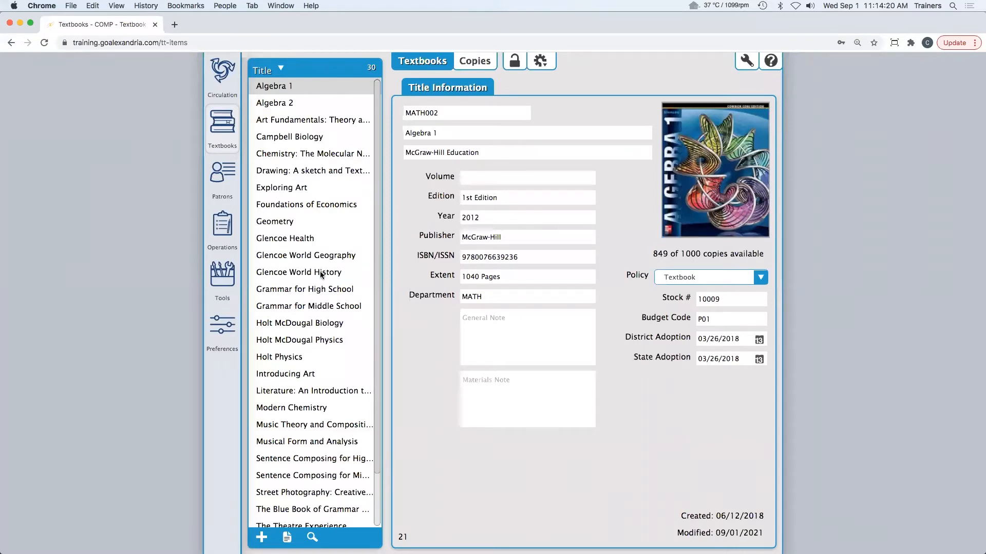
Remove the Exploring Art textbook together with all its copies.
{"action": "left_click", "coordinate": [306, 194]}
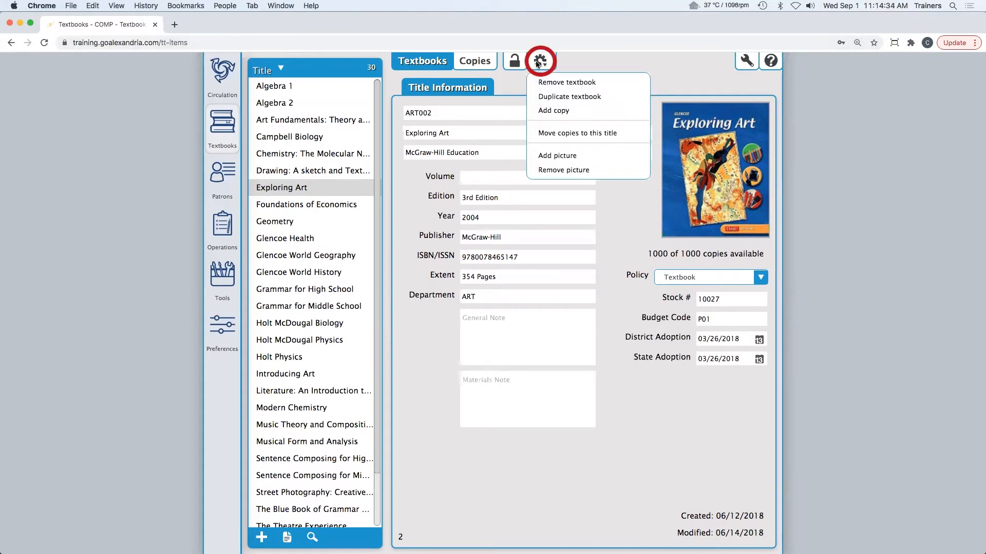
{"action": "left_click", "coordinate": [559, 85]}
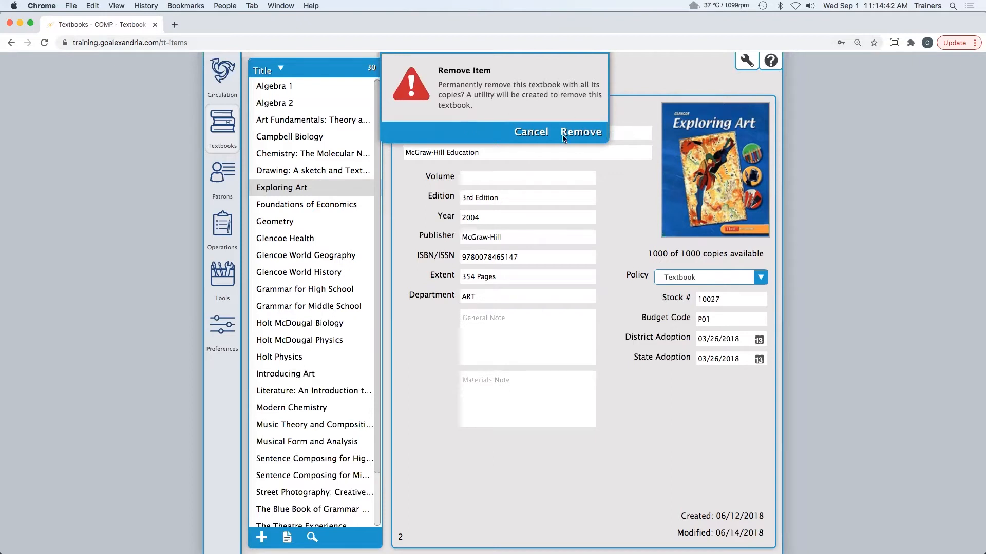
{"action": "left_click", "coordinate": [581, 131]}
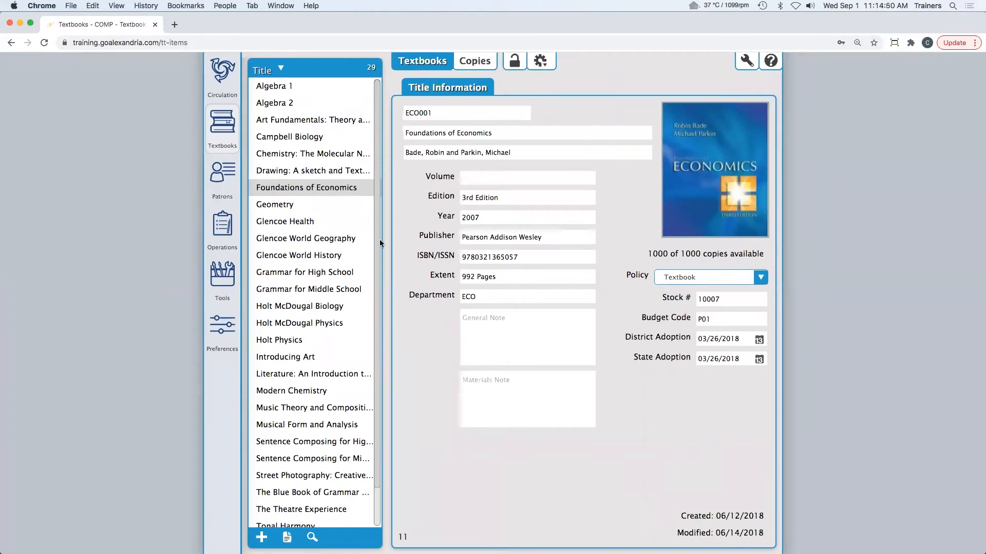
Create a new textbook record with title ID ART002 and the title Exploring Art.
{"action": "left_click", "coordinate": [261, 538]}
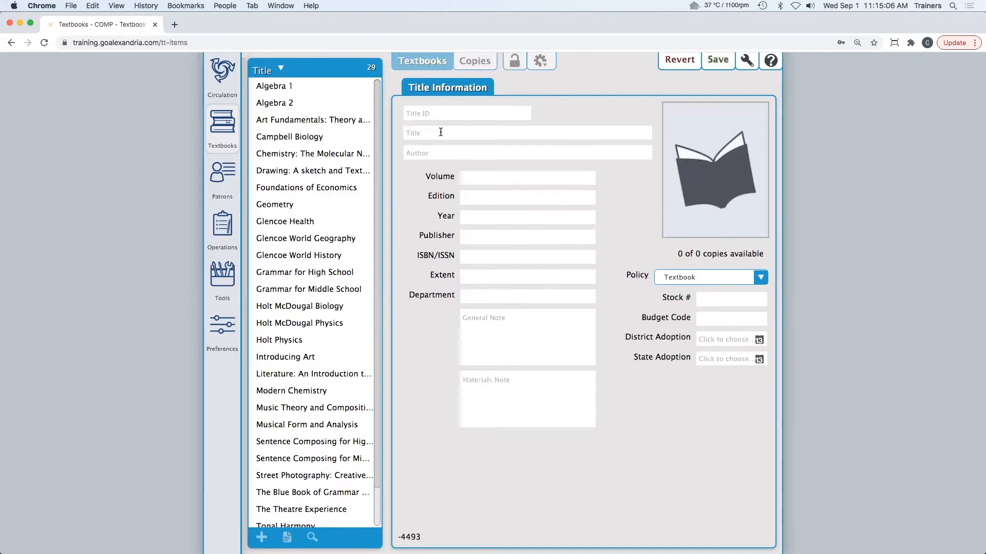
{"action": "left_click", "coordinate": [447, 112]}
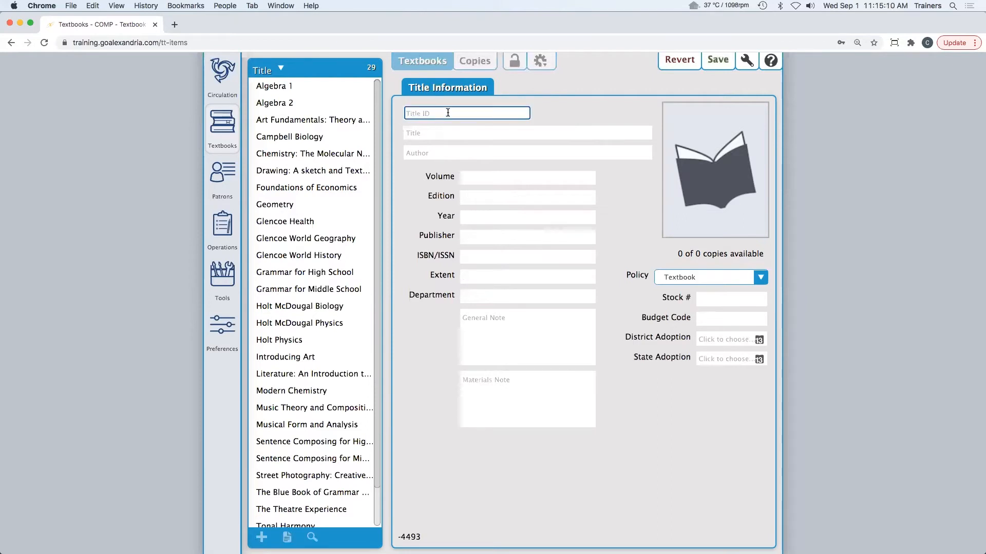
{"action": "type", "text": "ART002"}
{"action": "left_click", "coordinate": [448, 134]}
{"action": "type", "text": "exploring Art"}
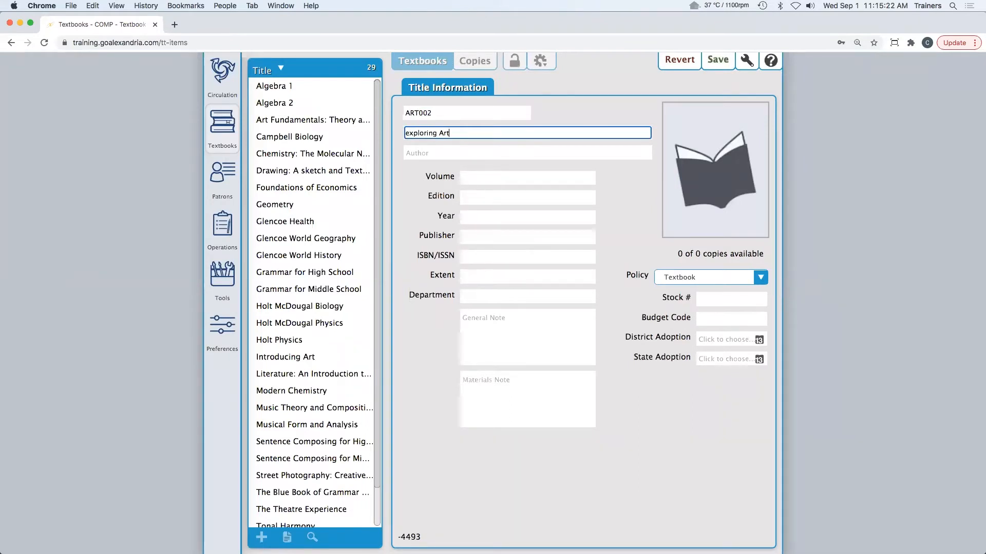
{"action": "left_click", "coordinate": [405, 133]}
{"action": "key", "text": "Delete"}
{"action": "type", "text": "E"}
Enter McGraw-Hill Education as author, 2004 as year and Art as department, and save the new Exploring Art record.
{"action": "left_click", "coordinate": [415, 154]}
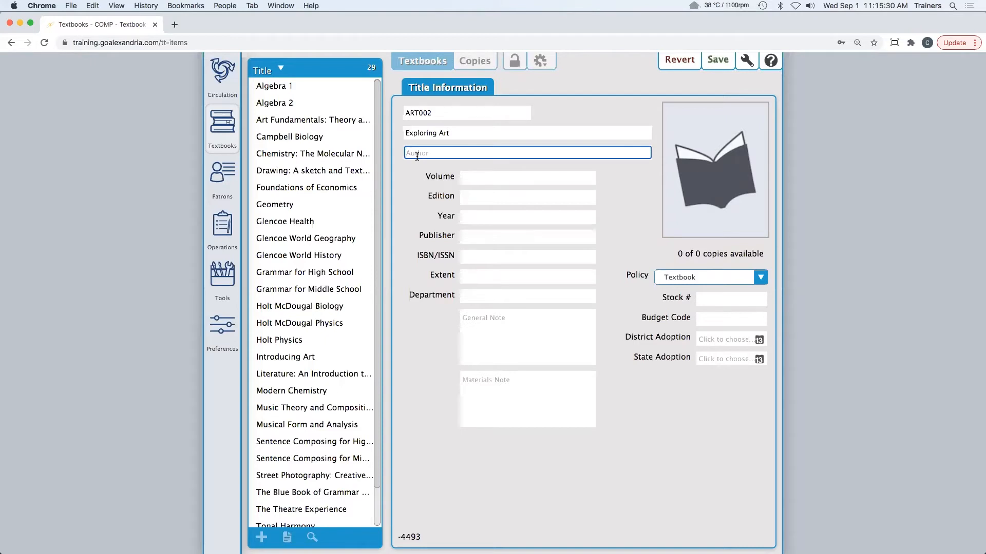
{"action": "type", "text": "McGraw-Hill Education"}
{"action": "left_click", "coordinate": [475, 216]}
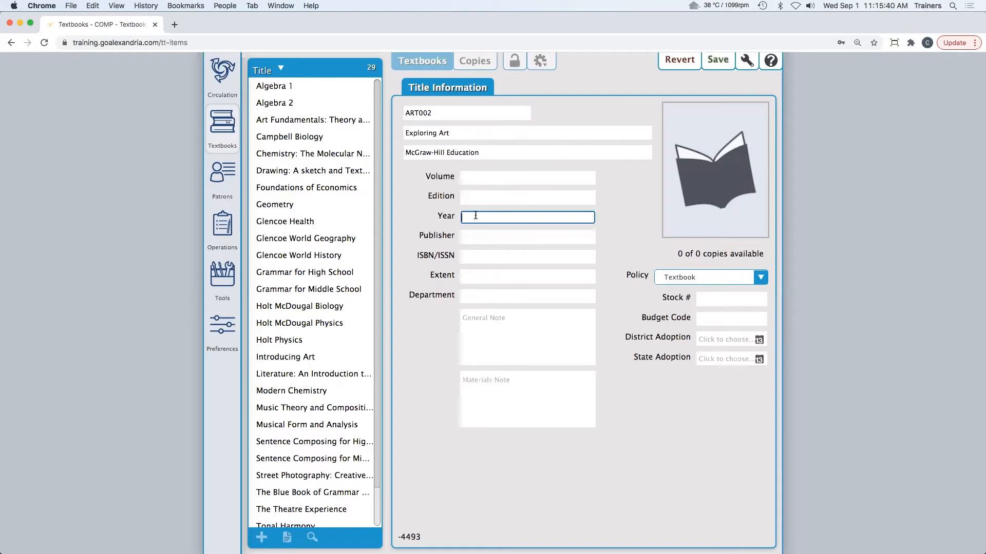
{"action": "type", "text": "2004"}
{"action": "left_click", "coordinate": [492, 294]}
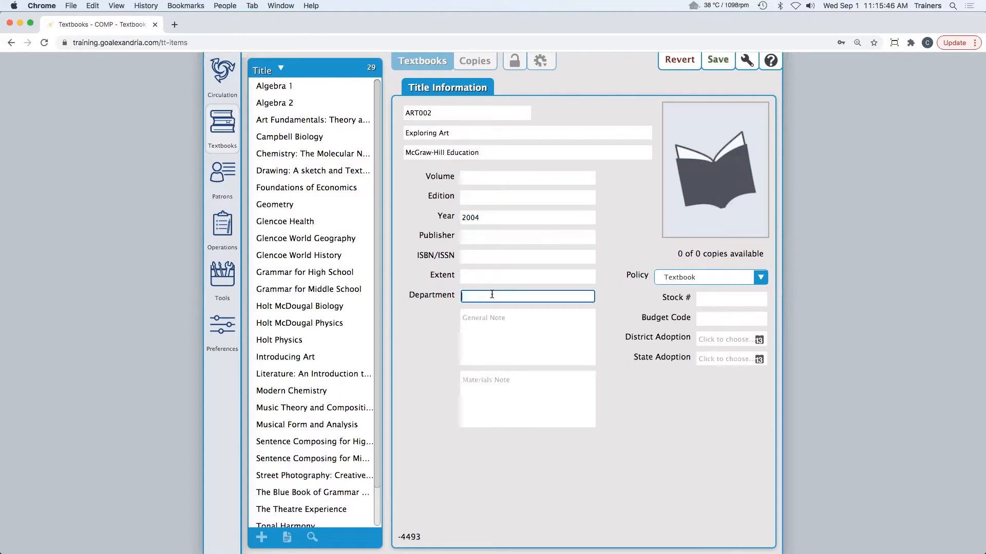
{"action": "type", "text": "Art"}
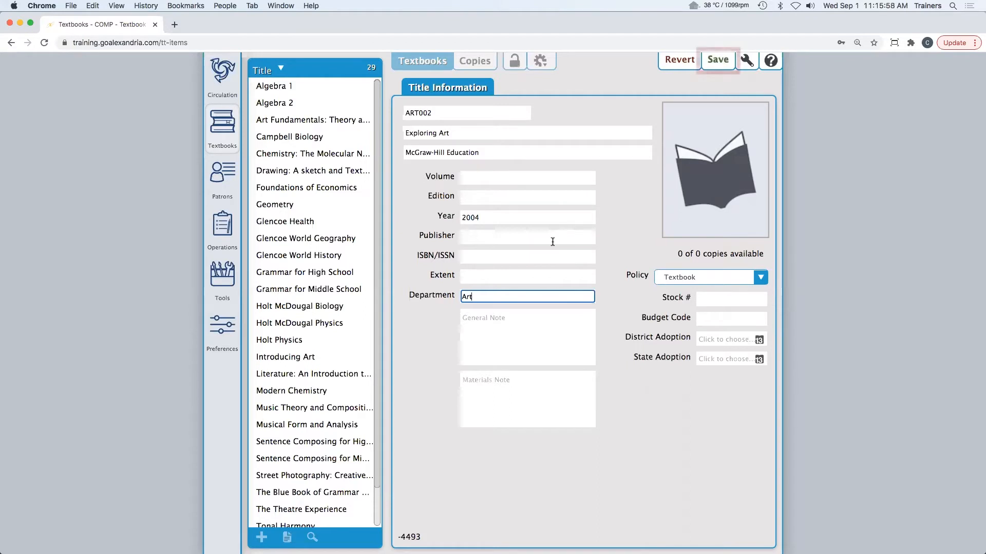
{"action": "left_click", "coordinate": [714, 62]}
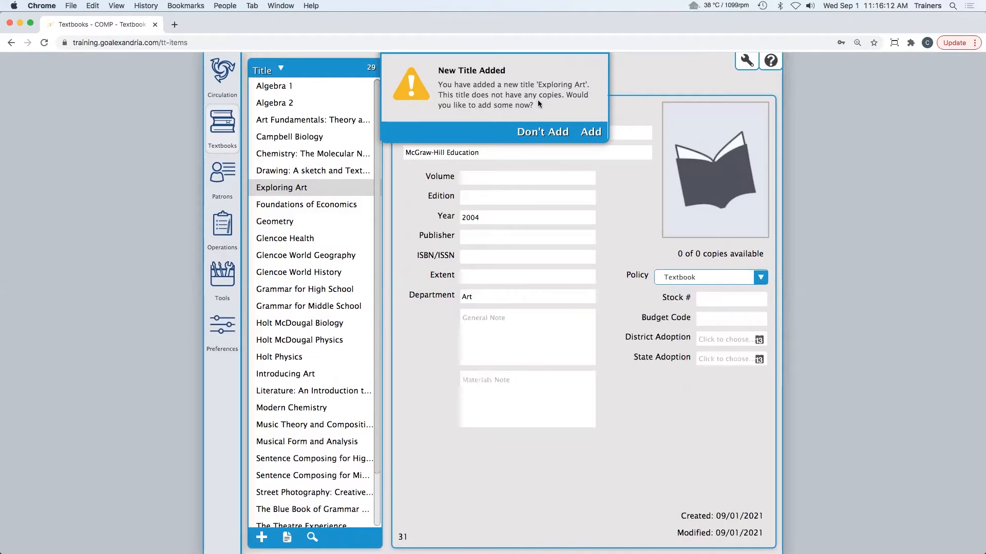
Add a first copy to Exploring Art with purchase and replacement costs of 68.99, leaving the barcode blank, and save it.
{"action": "left_click", "coordinate": [591, 132]}
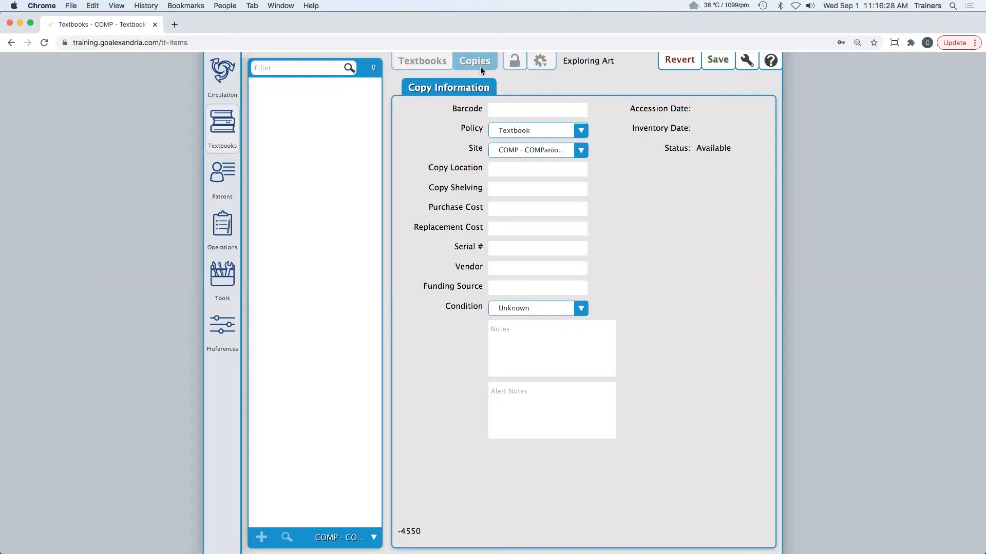
{"action": "left_click", "coordinate": [505, 110]}
{"action": "left_click", "coordinate": [518, 209]}
{"action": "type", "text": "68.99"}
{"action": "left_click", "coordinate": [542, 225]}
{"action": "type", "text": "68.99"}
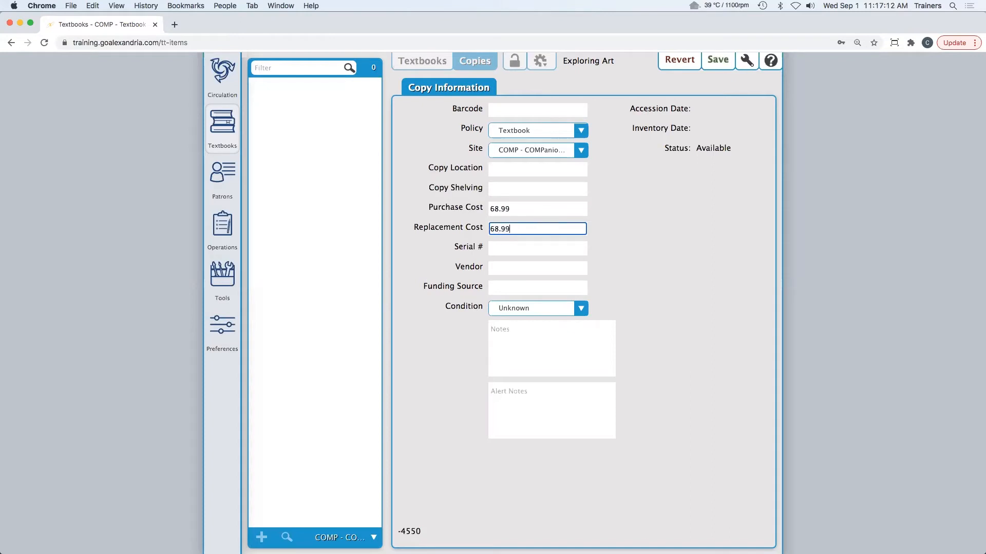
{"action": "left_click", "coordinate": [718, 67]}
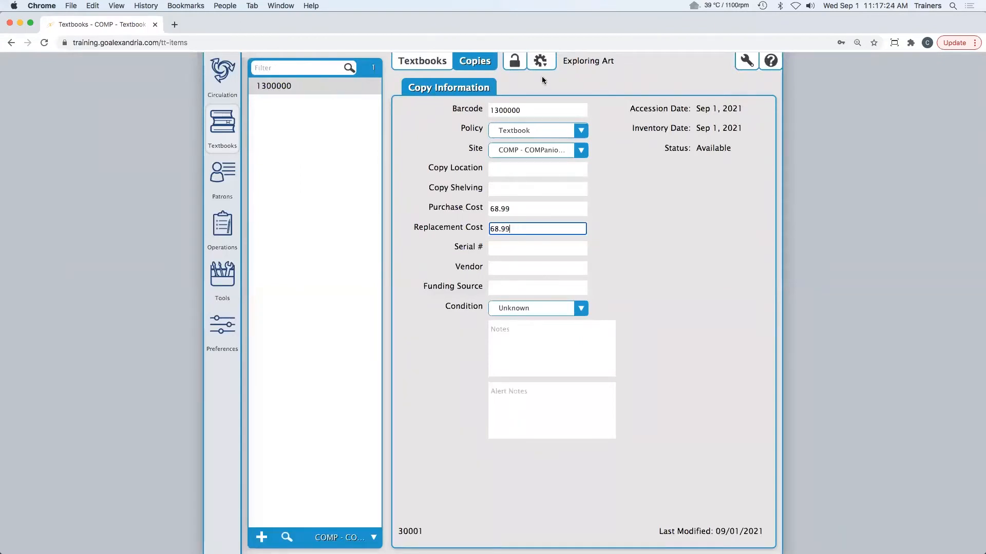
Duplicate the Exploring Art copy 499 times without a beginning barcode, and return to the title information.
{"action": "left_click", "coordinate": [540, 61]}
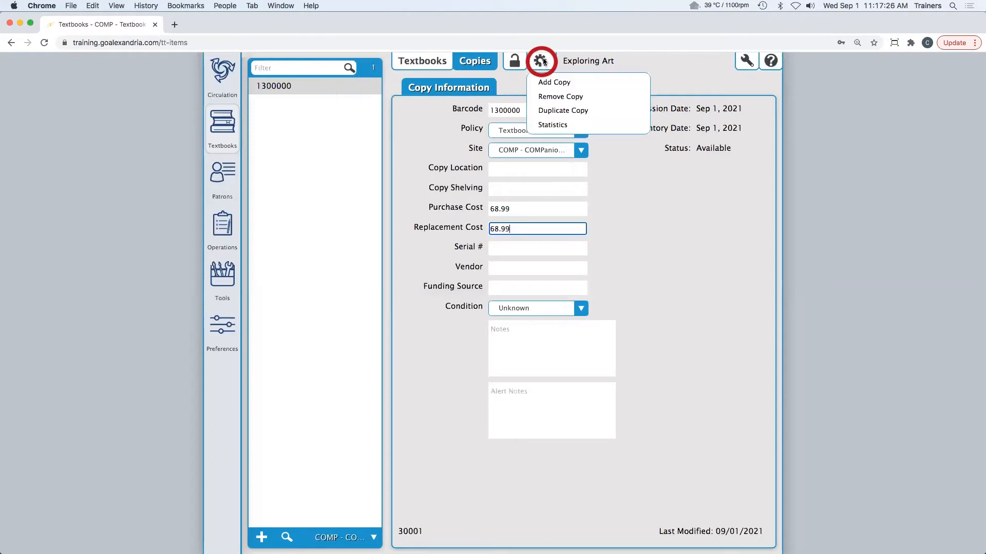
{"action": "left_click", "coordinate": [604, 111]}
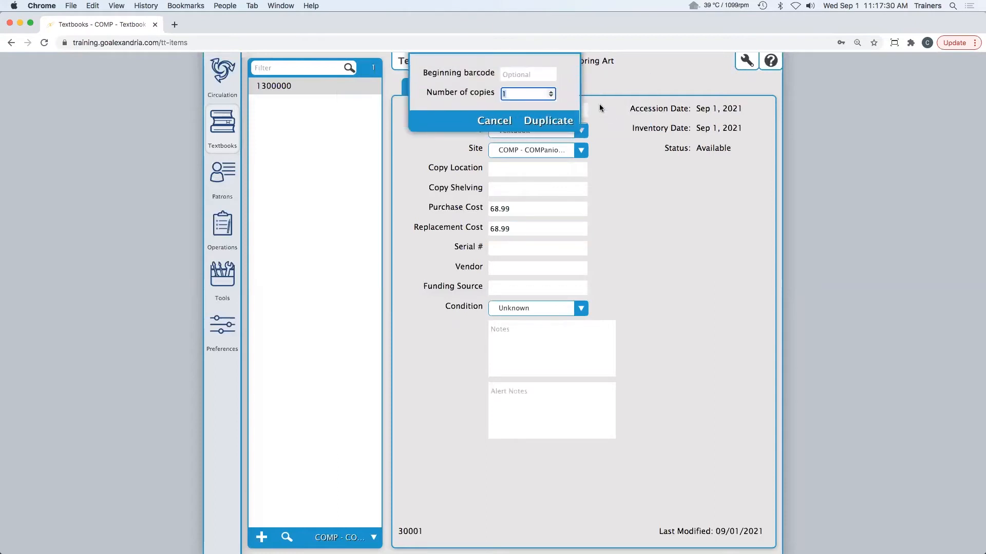
{"action": "left_click", "coordinate": [522, 96]}
{"action": "key", "text": "BackSpace"}
{"action": "type", "text": "499"}
{"action": "left_click", "coordinate": [543, 122]}
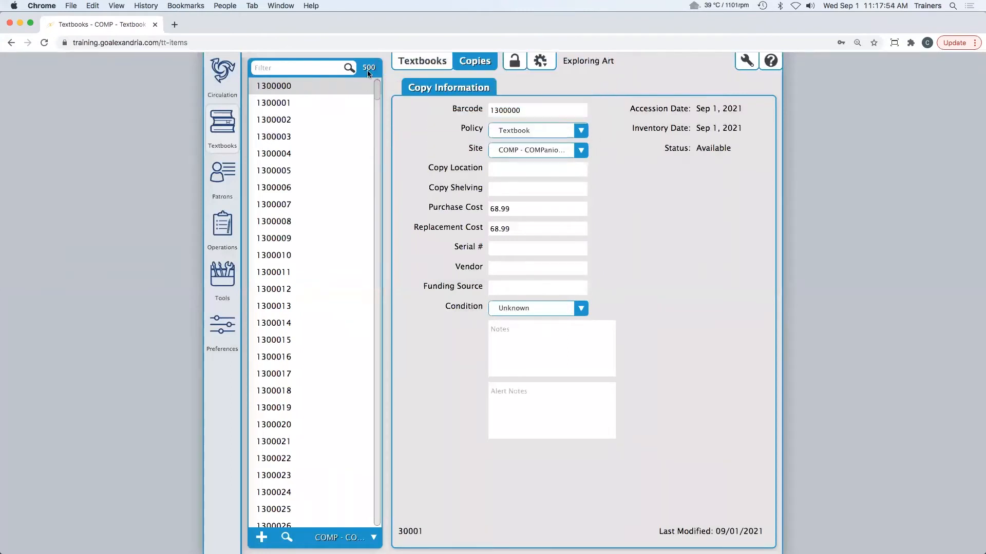
{"action": "left_click_drag", "start_coordinate": [377, 89], "coordinate": [383, 66]}
{"action": "left_click", "coordinate": [423, 60]}
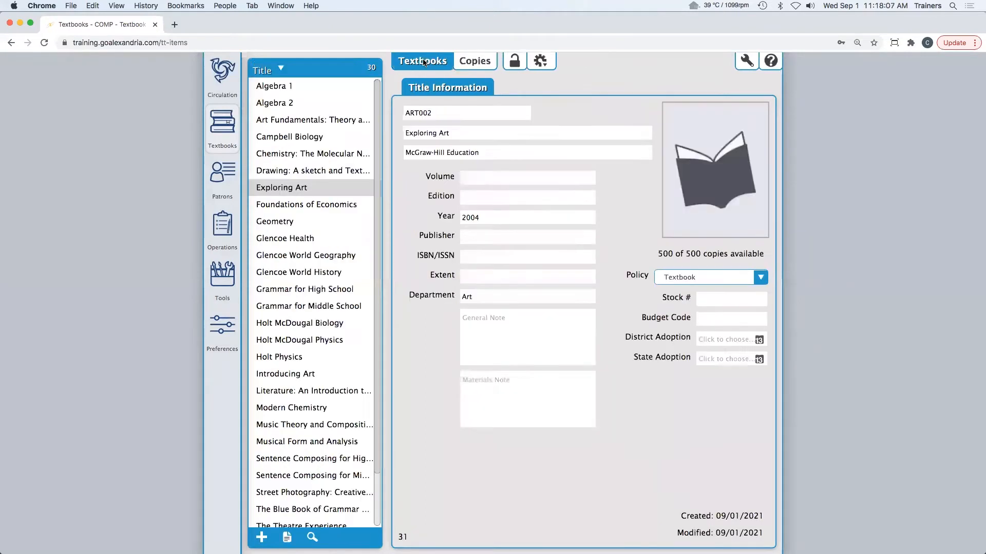
Remove the copy with barcode 1300011 from Exploring Art and return to the title information.
{"action": "left_click", "coordinate": [463, 63]}
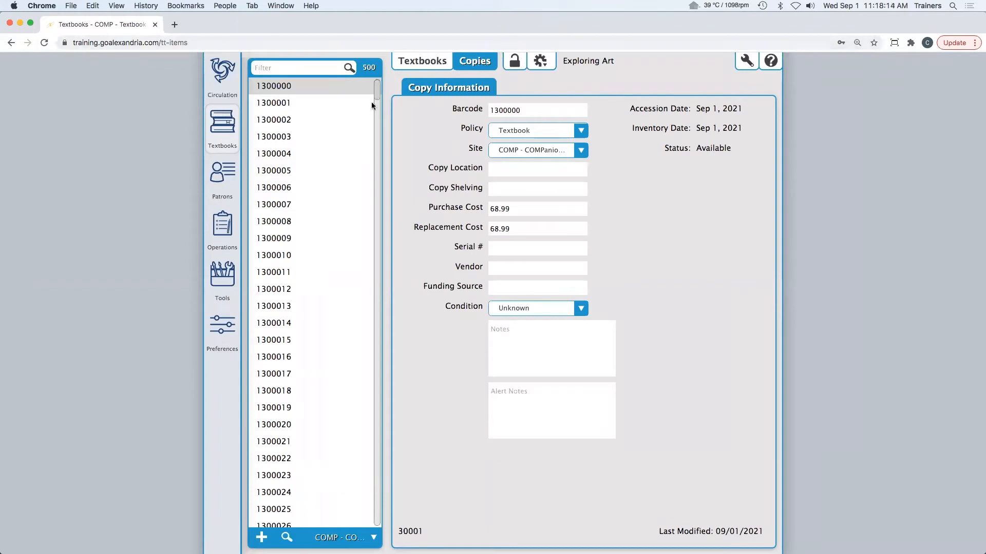
{"action": "left_click", "coordinate": [271, 276]}
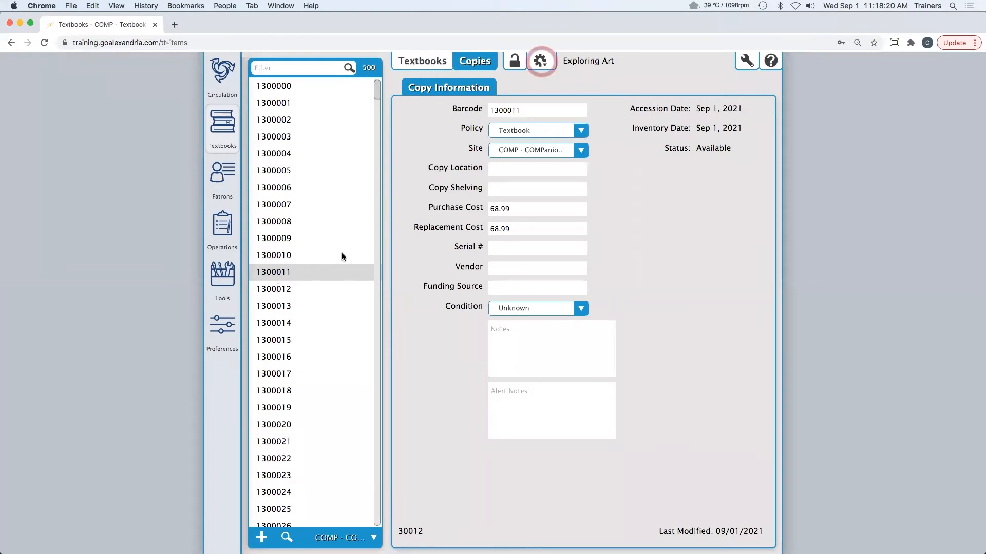
{"action": "left_click", "coordinate": [540, 60]}
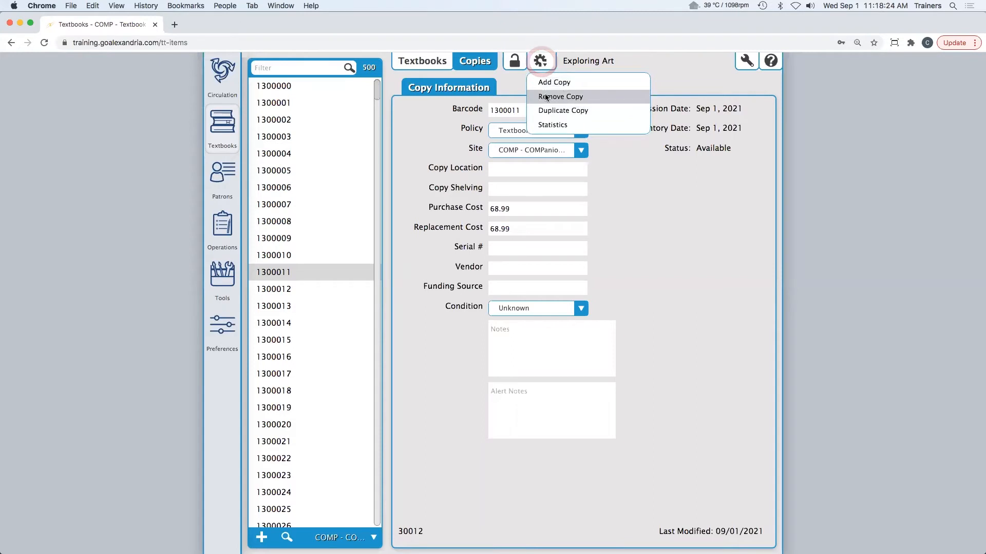
{"action": "left_click", "coordinate": [602, 102]}
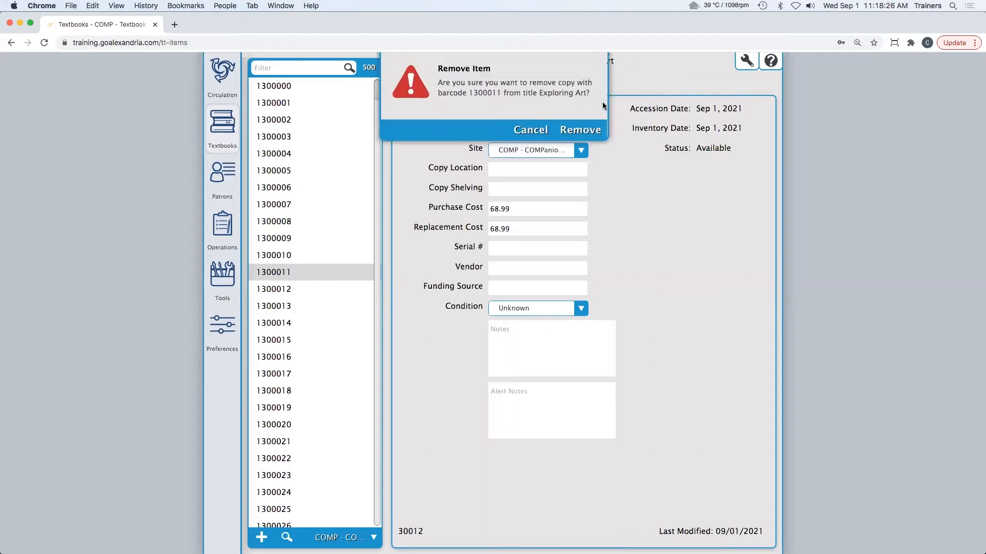
{"action": "left_click", "coordinate": [565, 131]}
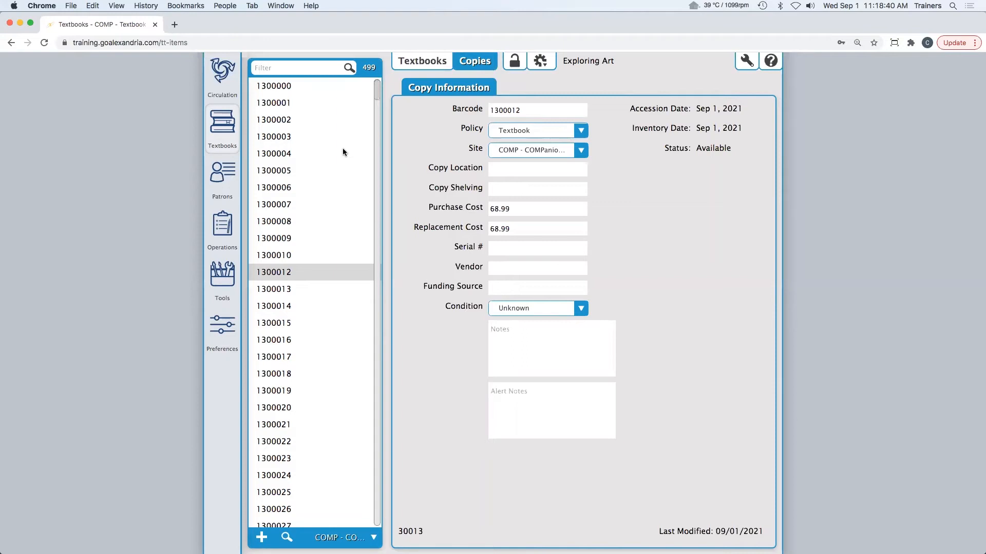
{"action": "left_click", "coordinate": [410, 61]}
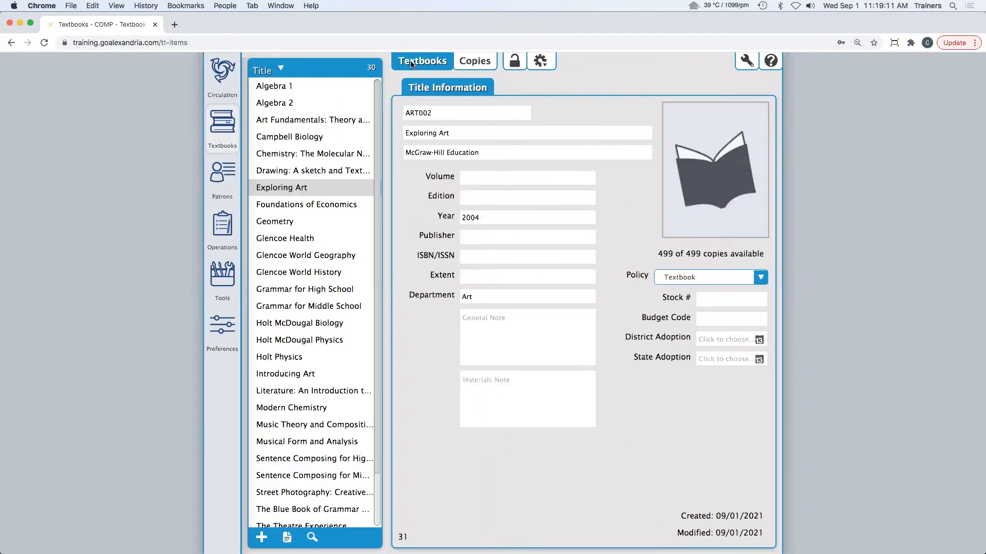
Go to Circulation and clear the current patron and item with the X command.
{"action": "left_click", "coordinate": [224, 79]}
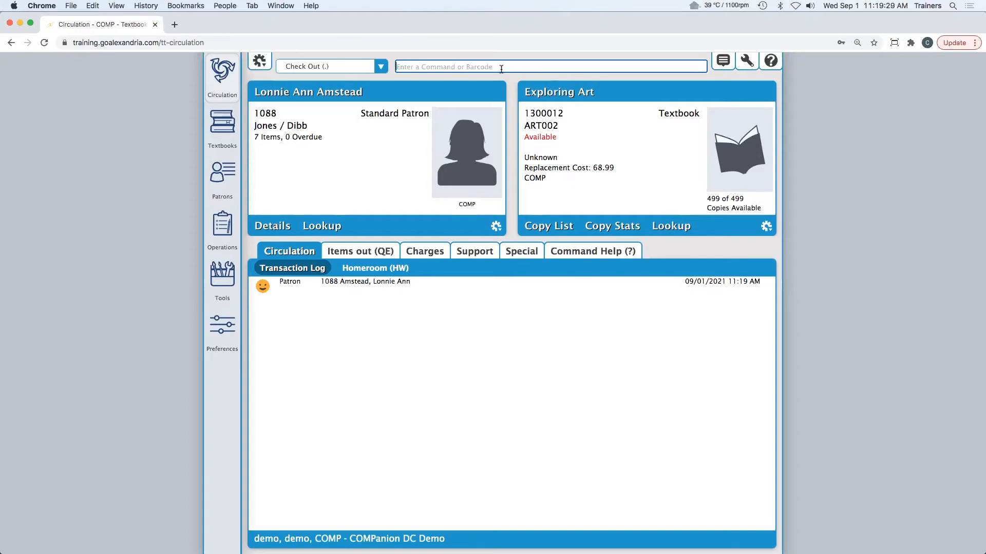
{"action": "type", "text": "x"}
{"action": "key", "text": "Return"}
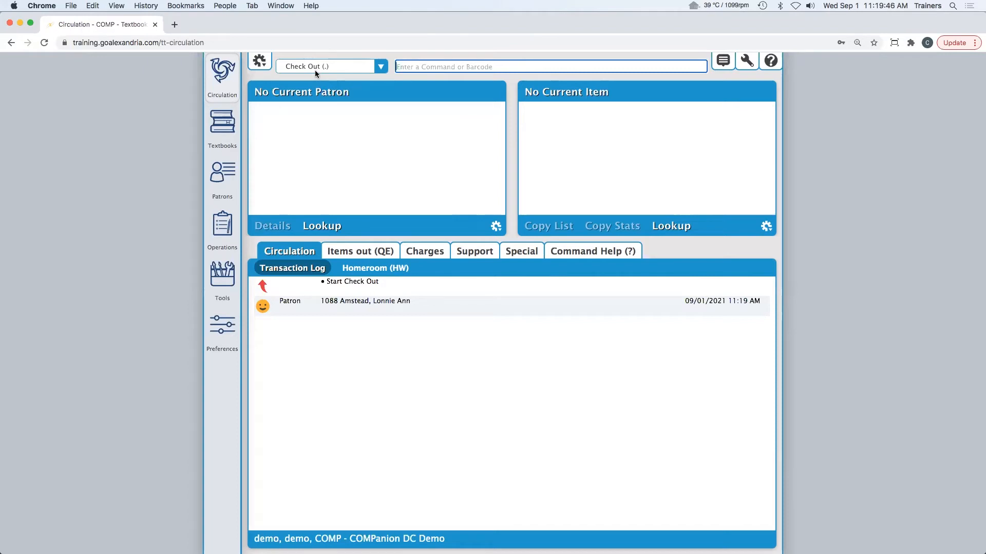
Switch circulation to Discard Mode, cancel the discard reason selection, and switch back to Check Out mode.
{"action": "left_click", "coordinate": [381, 66]}
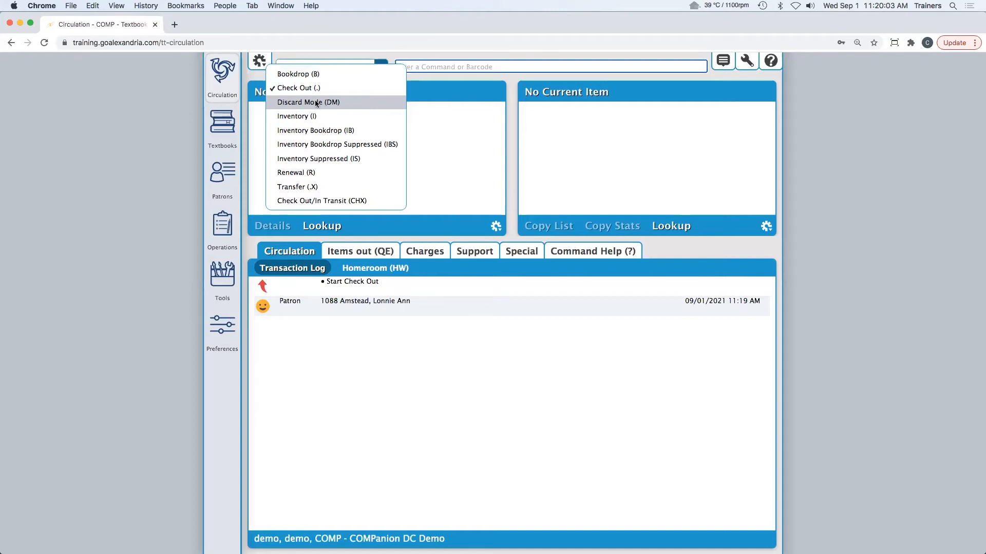
{"action": "left_click", "coordinate": [346, 103]}
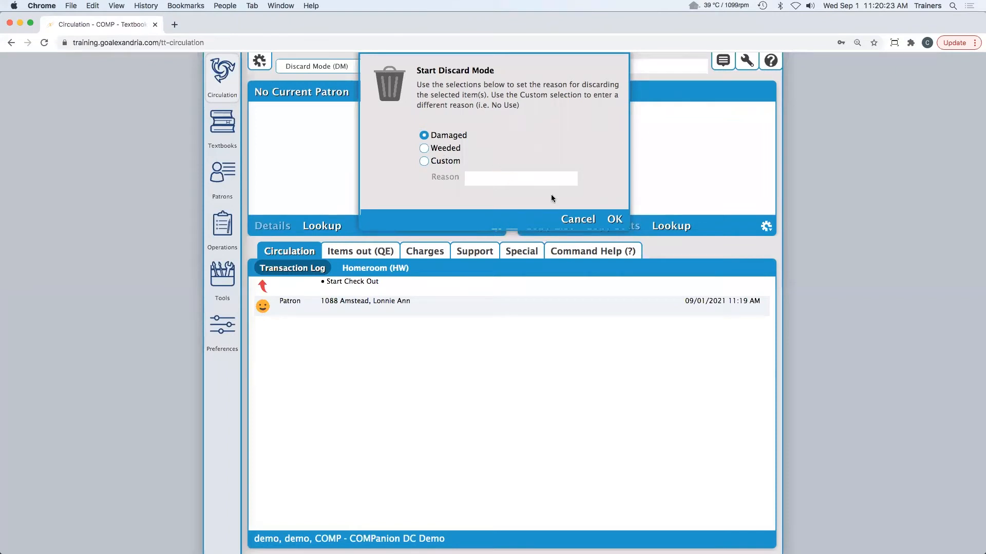
{"action": "left_click", "coordinate": [577, 220]}
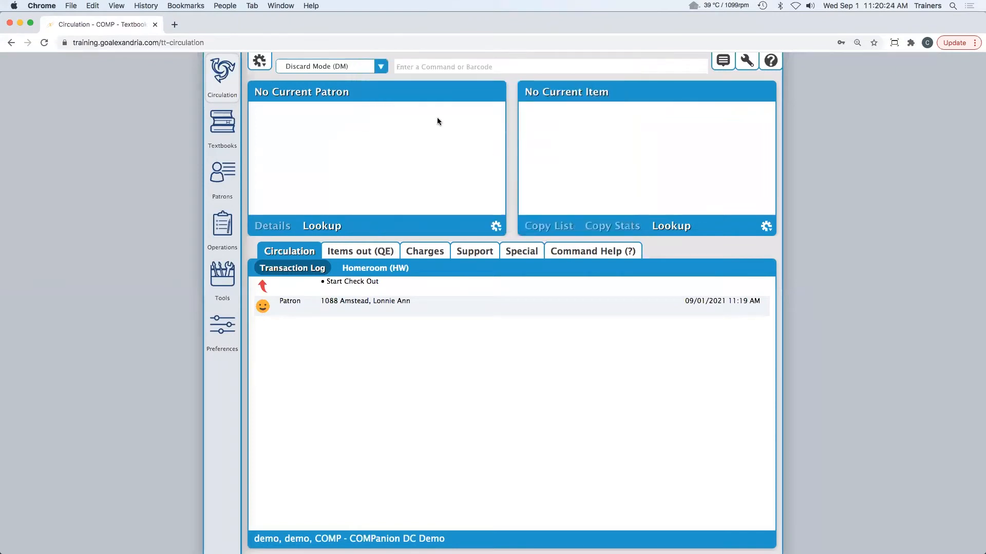
{"action": "left_click", "coordinate": [380, 66]}
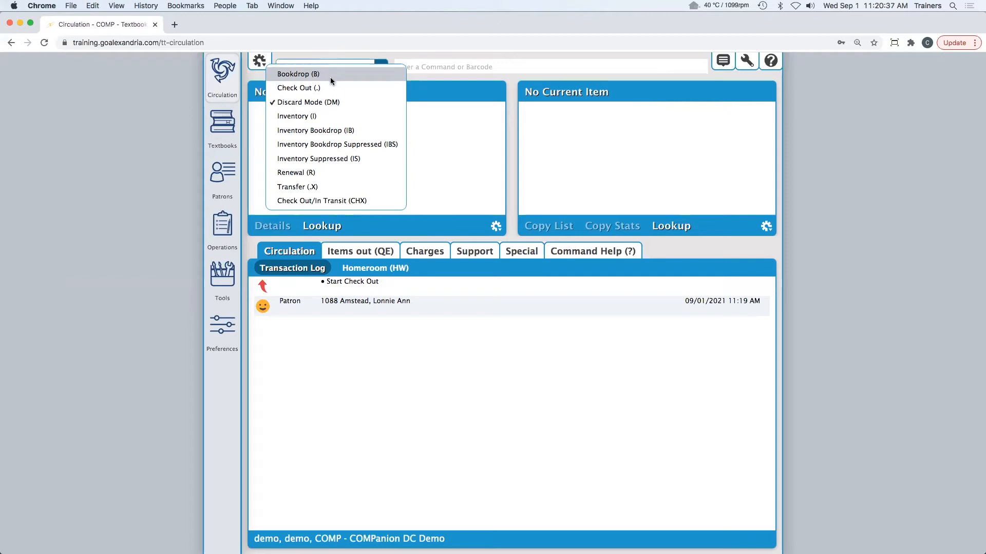
{"action": "left_click", "coordinate": [357, 90]}
Make a patron current for checkout by entering the patron's barcode.
{"action": "left_click", "coordinate": [442, 67]}
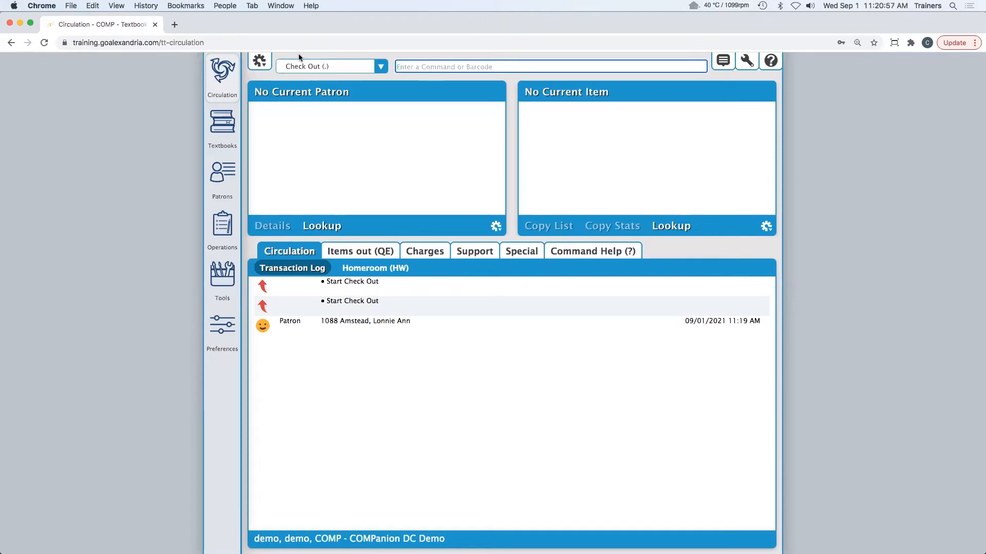
{"action": "type", "text": "1001"}
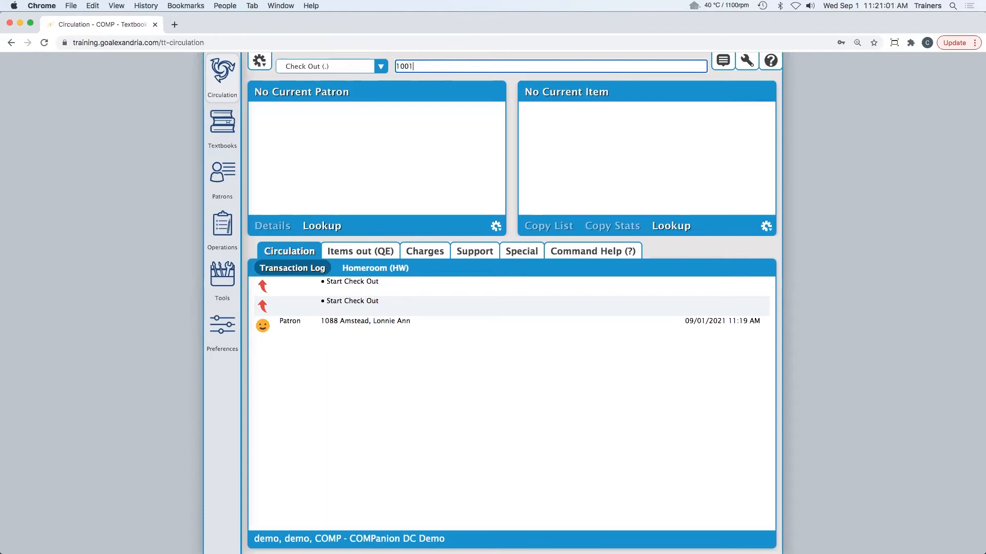
{"action": "key", "text": "Return"}
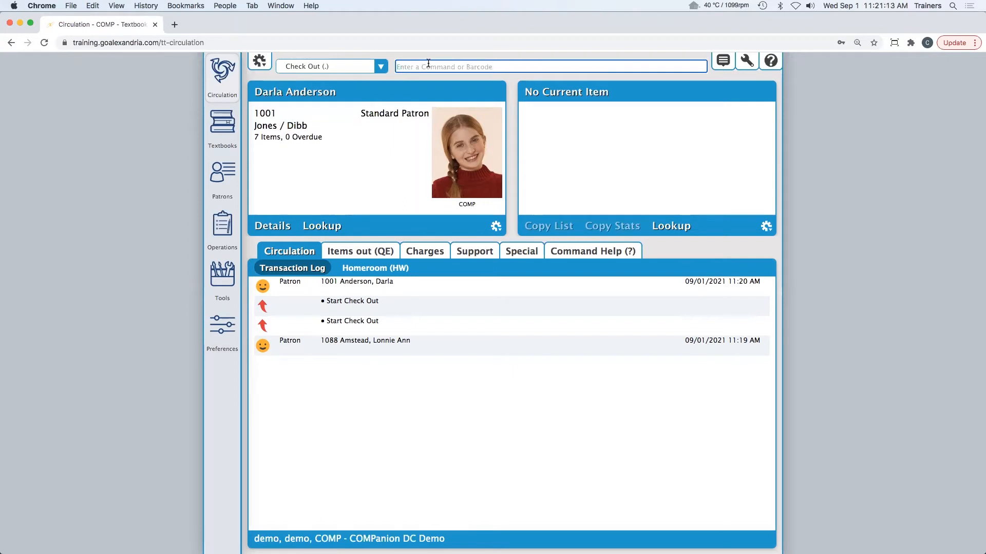
Try to check out the item with barcode 300001 to the current patron, cancel the entry and return to Textbooks management.
{"action": "type", "text": "300001"}
{"action": "key", "text": "Return"}
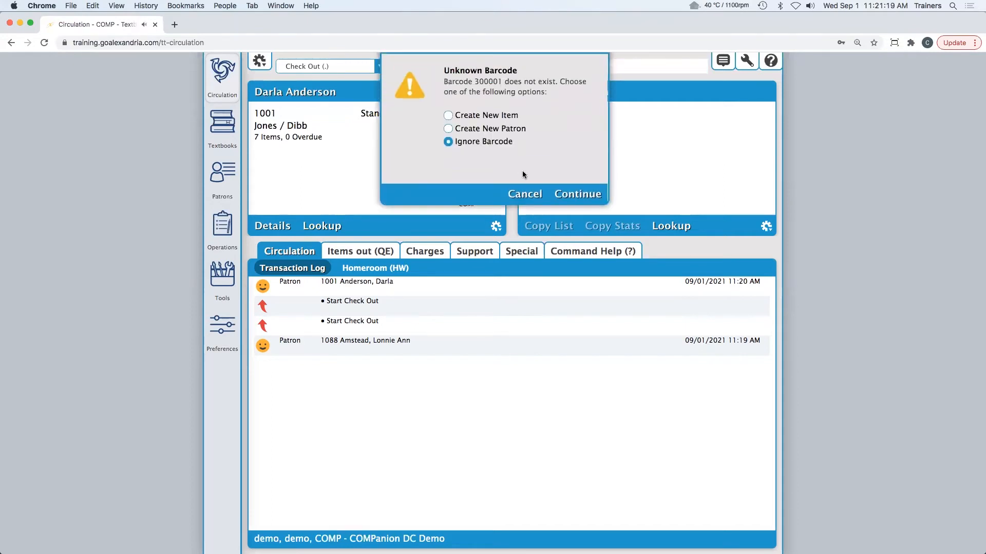
{"action": "left_click", "coordinate": [521, 196]}
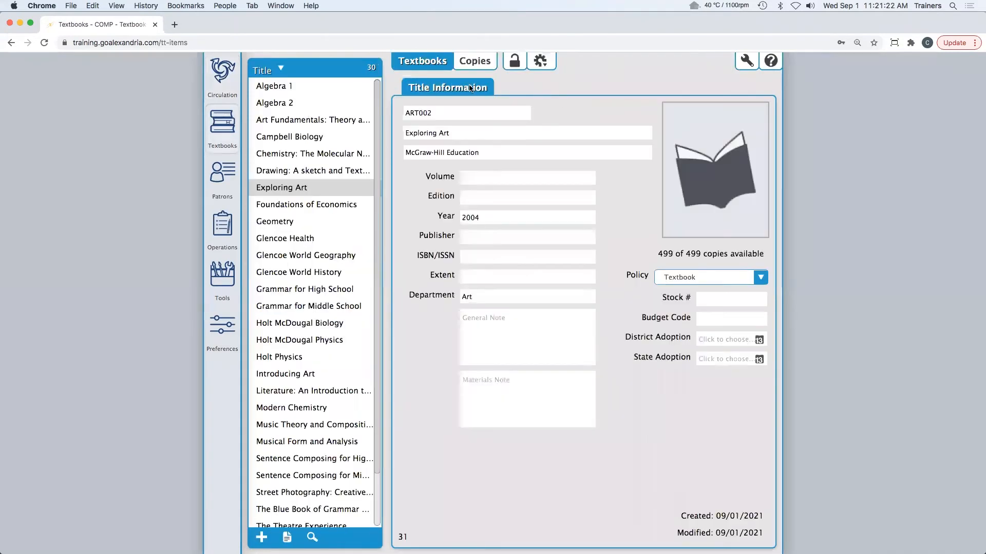
Find the barcode of the first Exploring Art copy, then check out copy 1300000 to the current patron in Circulation with the = command.
{"action": "left_click", "coordinate": [482, 61]}
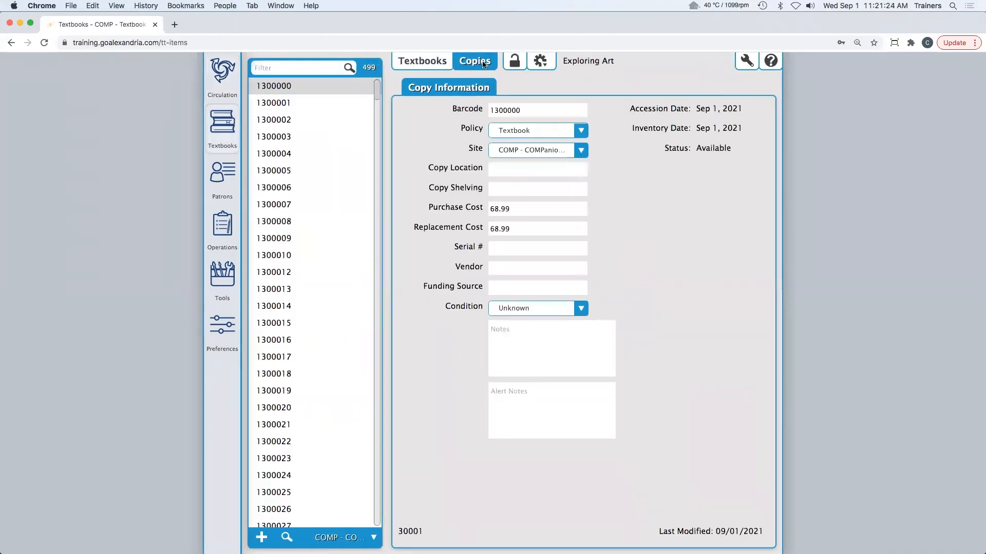
{"action": "left_click", "coordinate": [535, 109]}
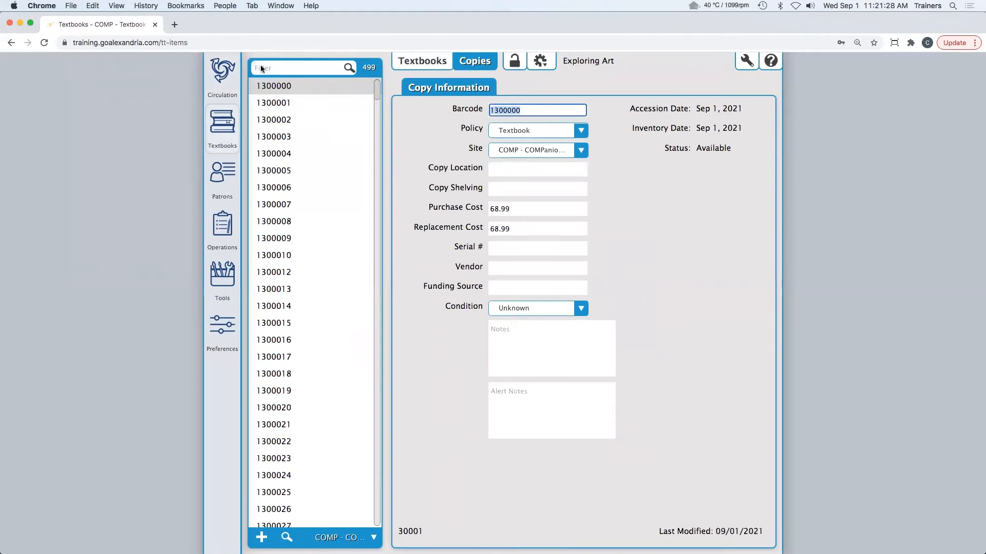
{"action": "left_click", "coordinate": [224, 74]}
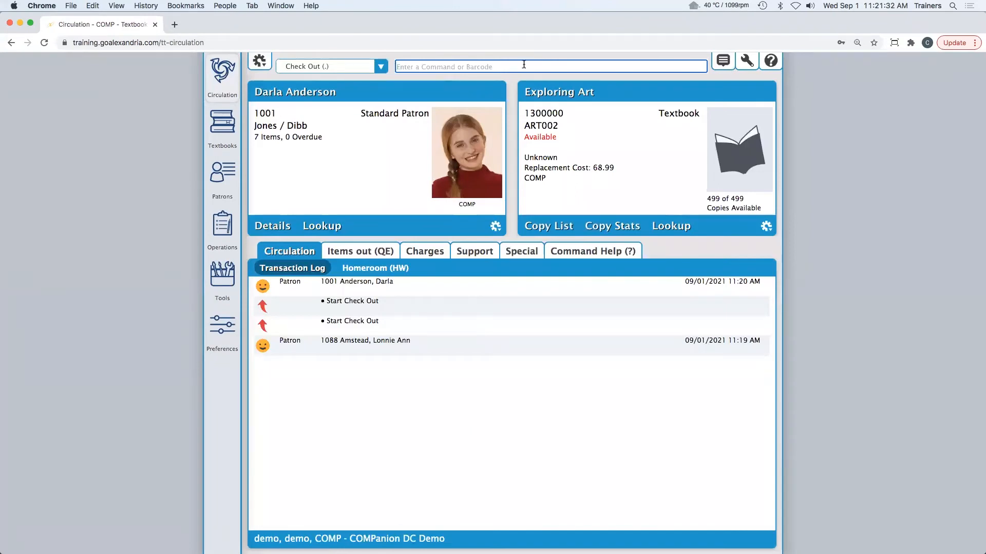
{"action": "type", "text": "1300000"}
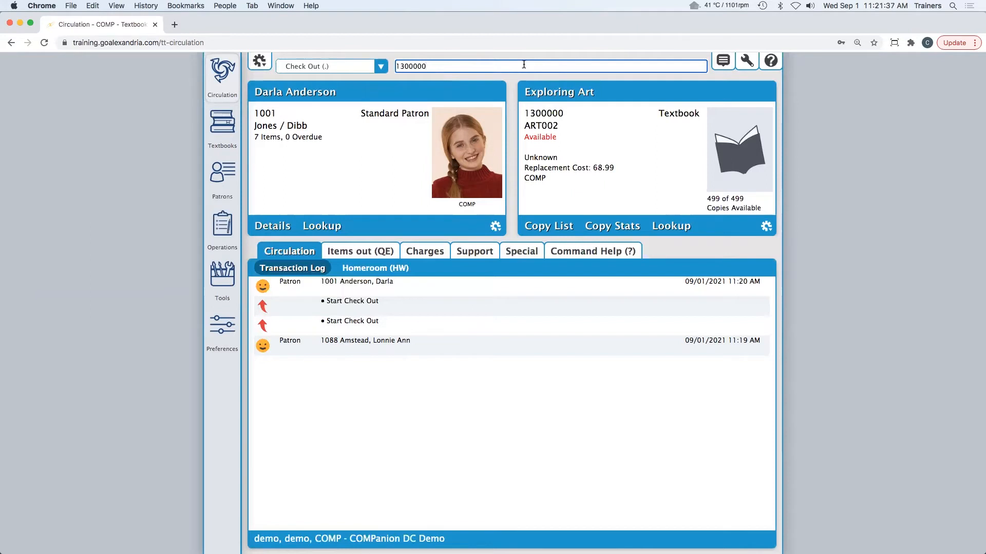
{"action": "key", "text": "Return"}
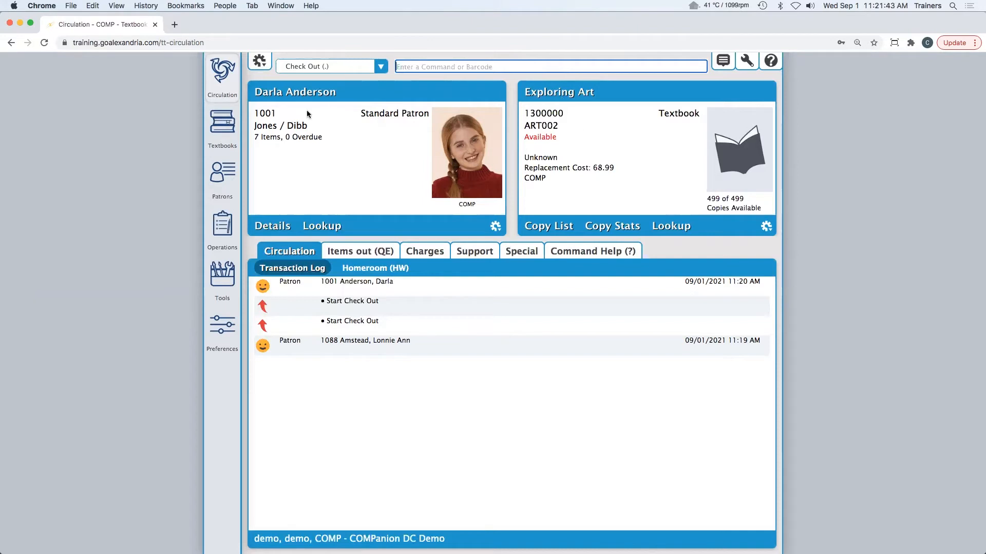
{"action": "type", "text": "="}
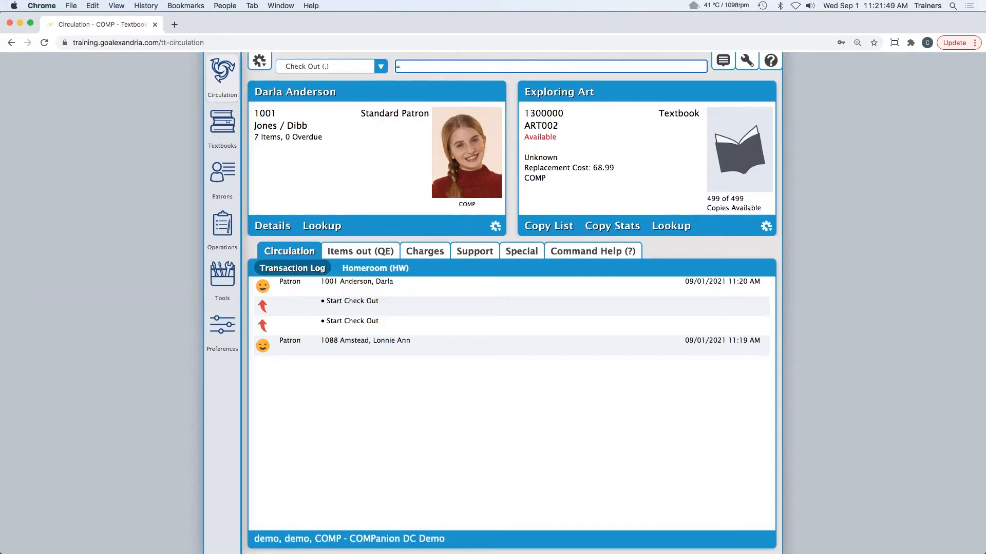
{"action": "key", "text": "Return"}
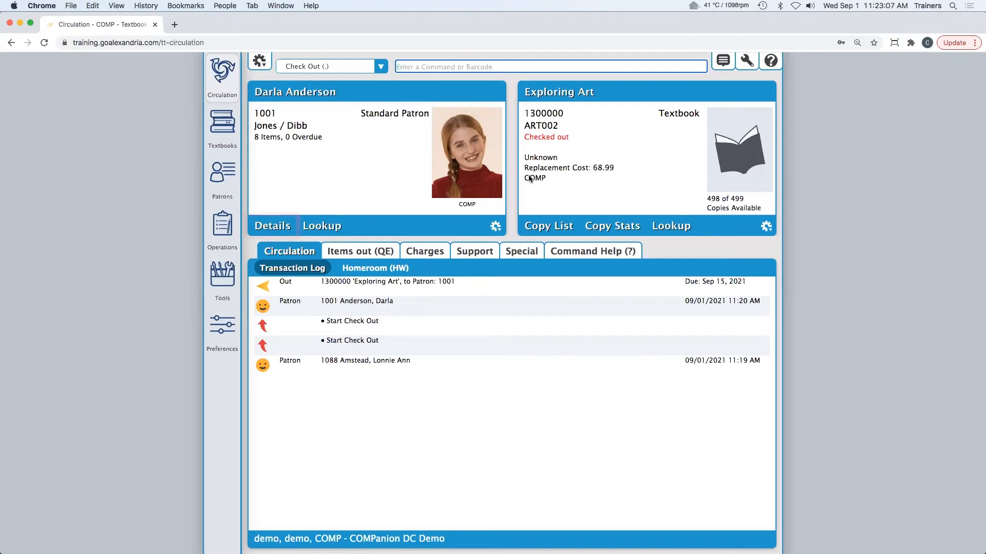
Examine the current patron's details, from the textbooks out through the charge summary, and close them.
{"action": "left_click", "coordinate": [272, 227]}
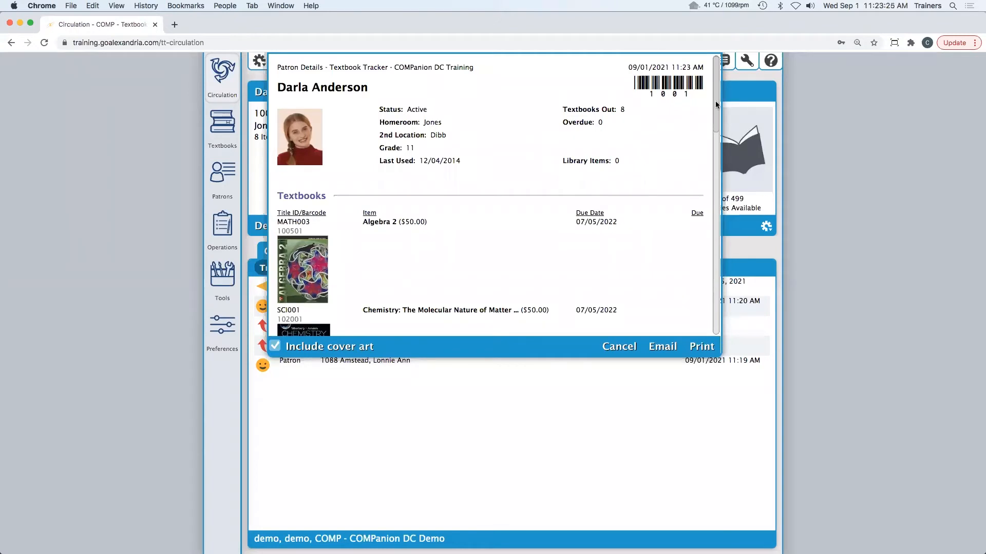
{"action": "left_click_drag", "start_coordinate": [716, 100], "coordinate": [729, 303]}
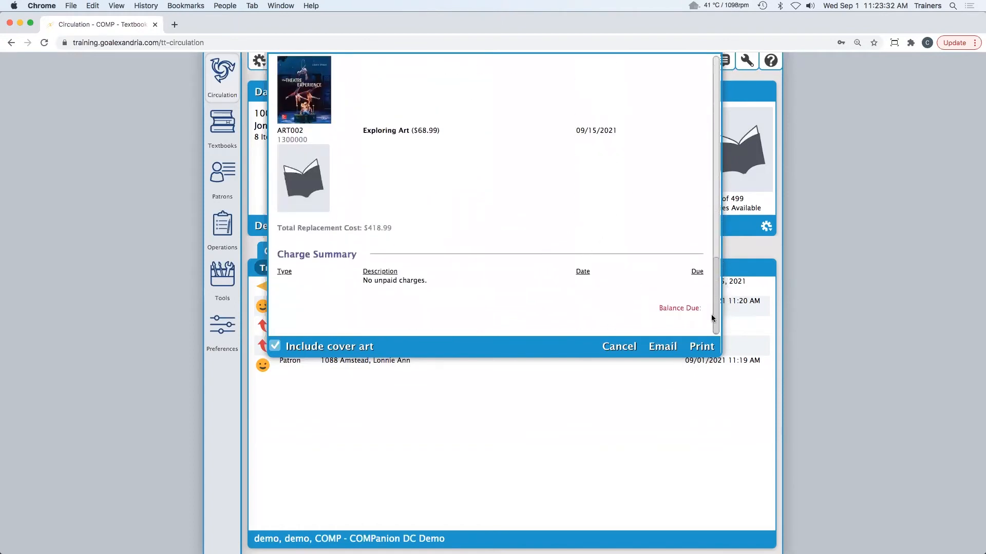
{"action": "left_click_drag", "start_coordinate": [716, 323], "coordinate": [718, 109]}
{"action": "left_click", "coordinate": [625, 349]}
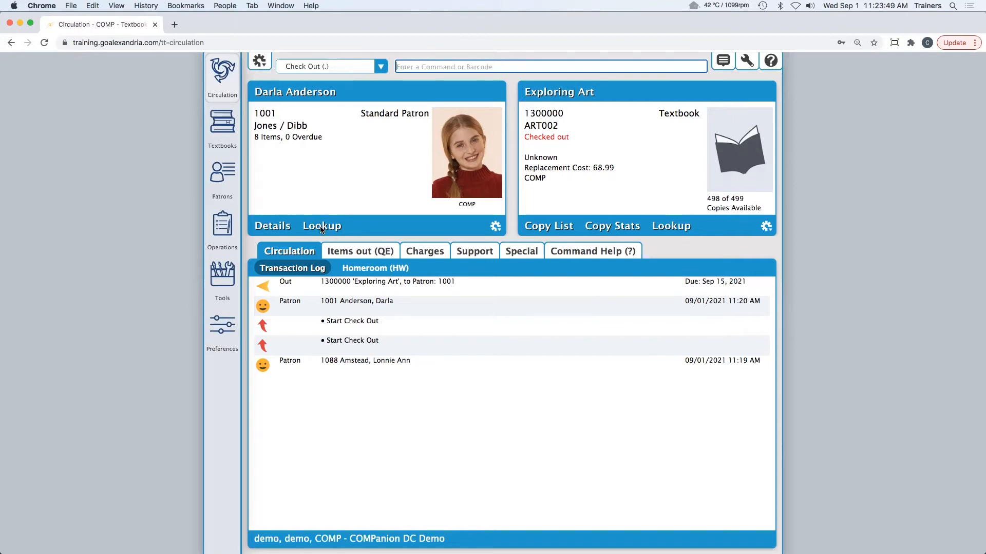
Look up patrons by first name in Patron Lookup and cancel without selecting anyone.
{"action": "left_click", "coordinate": [321, 228]}
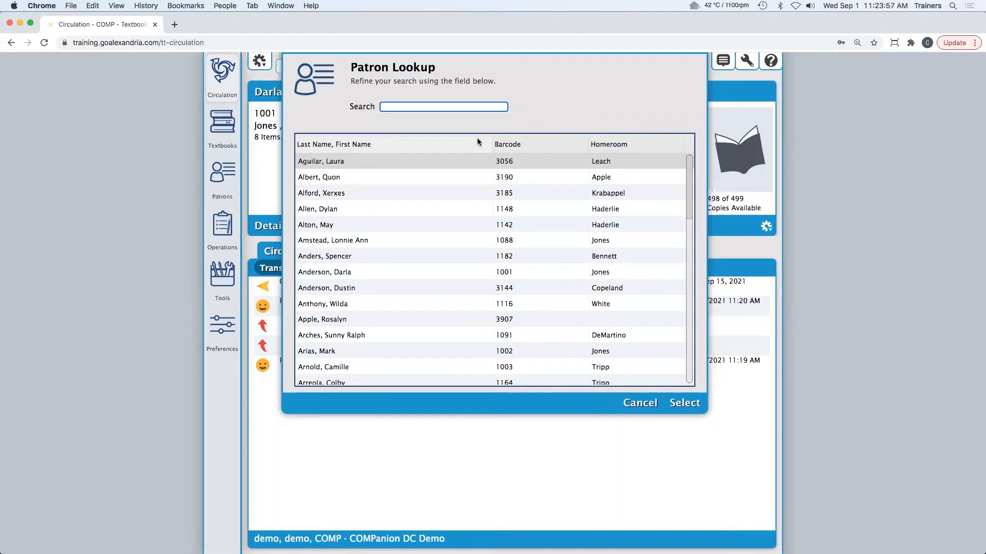
{"action": "type", "text": "Dustin"}
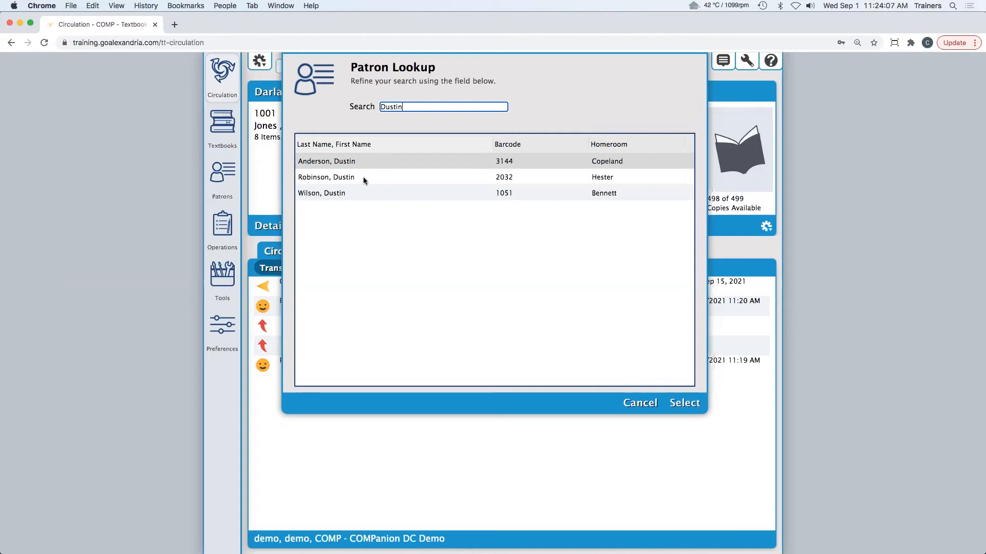
{"action": "left_click", "coordinate": [637, 404]}
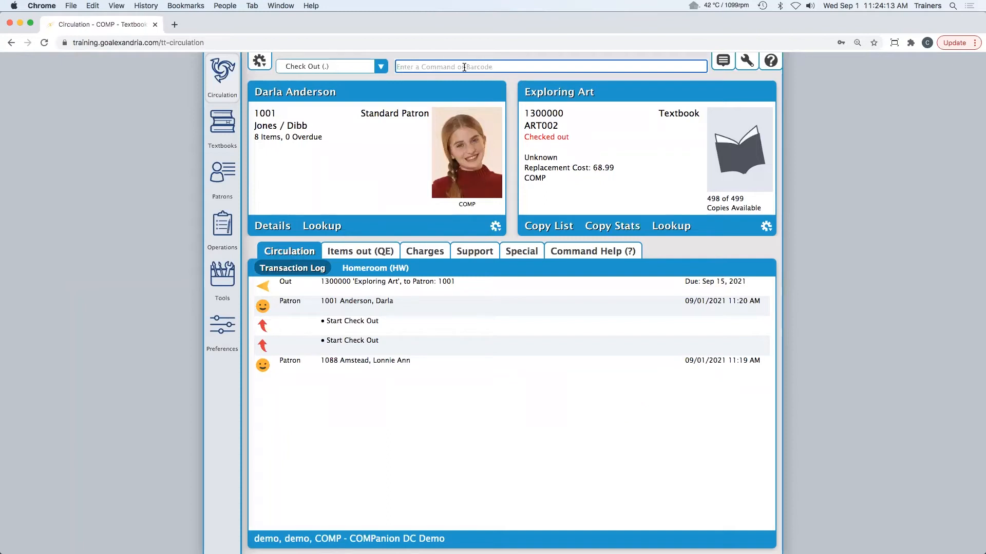
Bring up Patron Lookup with the L command, first alone and again followed by a partial name, cancelling each lookup.
{"action": "type", "text": "L"}
{"action": "key", "text": "Return"}
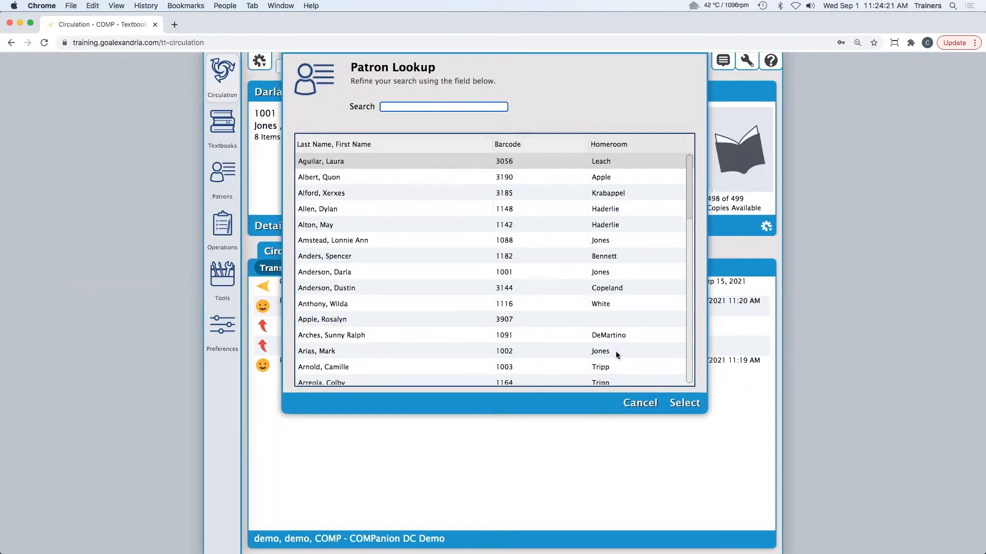
{"action": "key", "text": "Escape"}
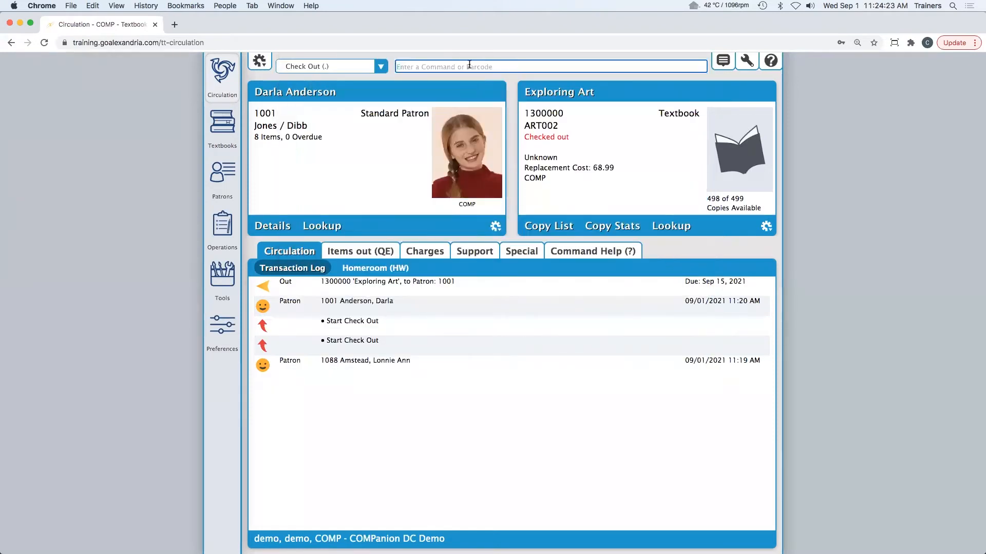
{"action": "type", "text": "L And"}
{"action": "key", "text": "Return"}
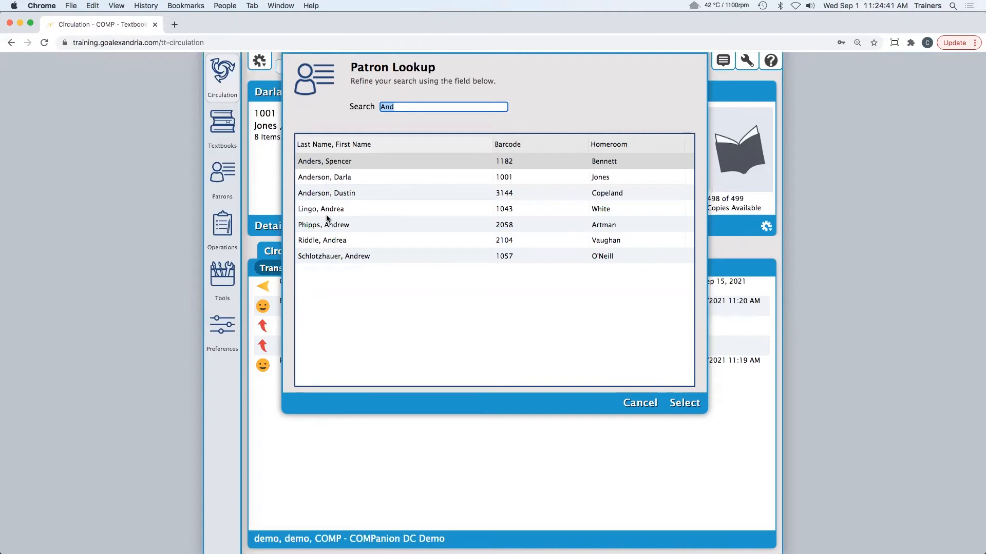
{"action": "left_click", "coordinate": [645, 405]}
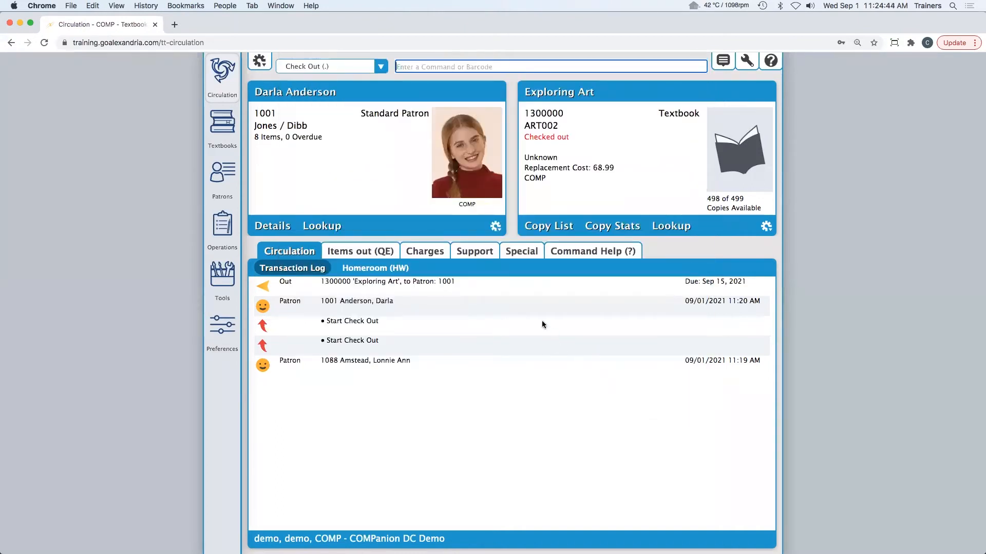
Review the copy list of Exploring Art through its last entry and the copy statistics of copy 1300000, closing both.
{"action": "left_click", "coordinate": [541, 228]}
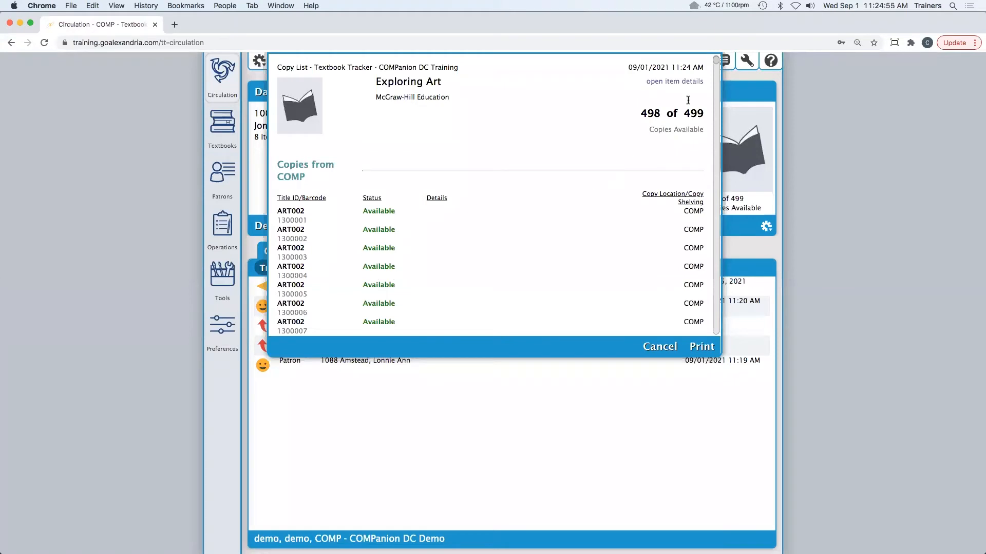
{"action": "left_click_drag", "start_coordinate": [717, 62], "coordinate": [720, 350]}
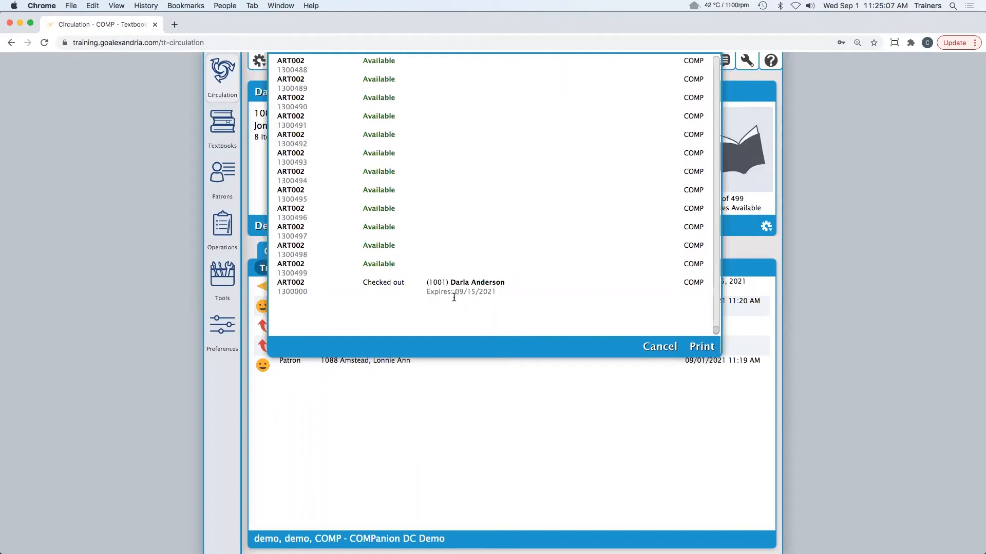
{"action": "left_click", "coordinate": [660, 347]}
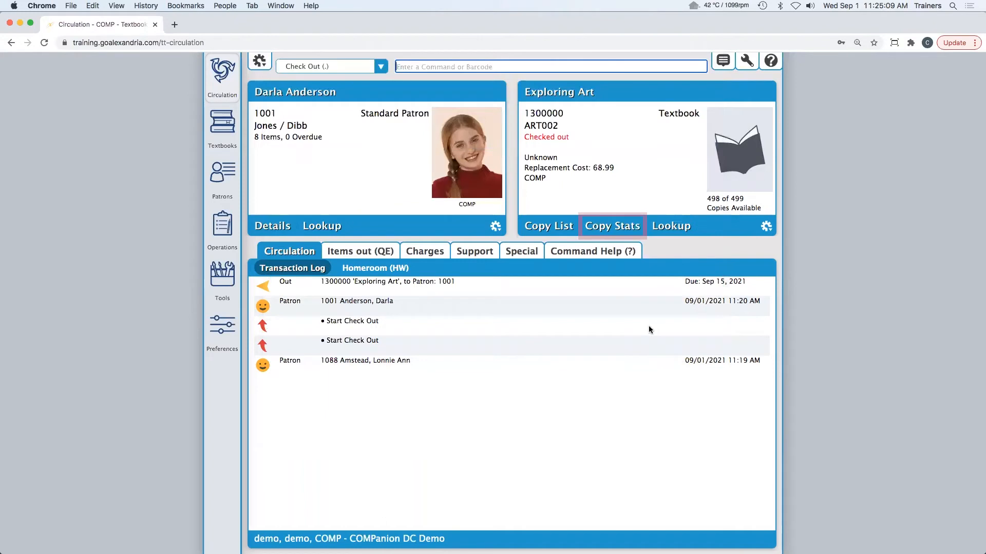
{"action": "left_click", "coordinate": [610, 227]}
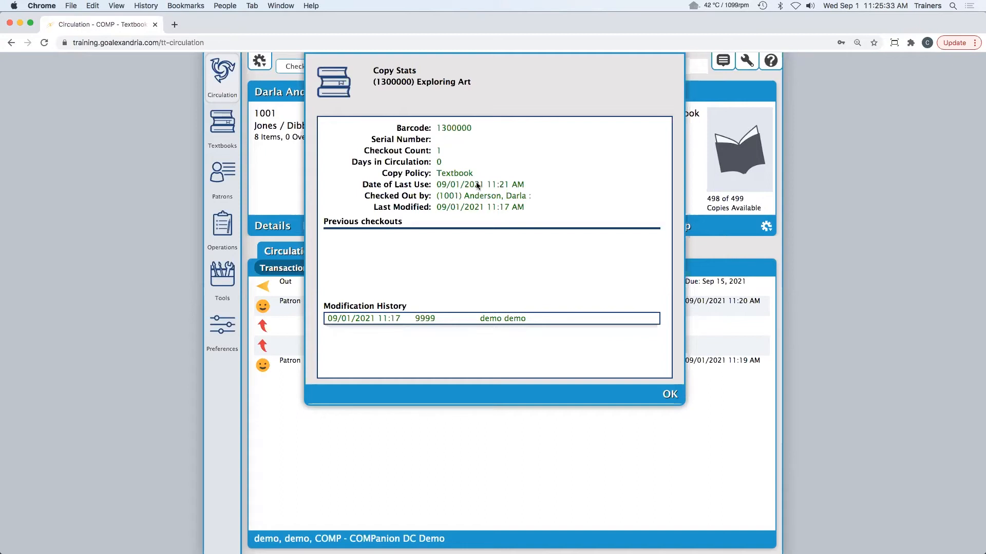
{"action": "left_click", "coordinate": [667, 393]}
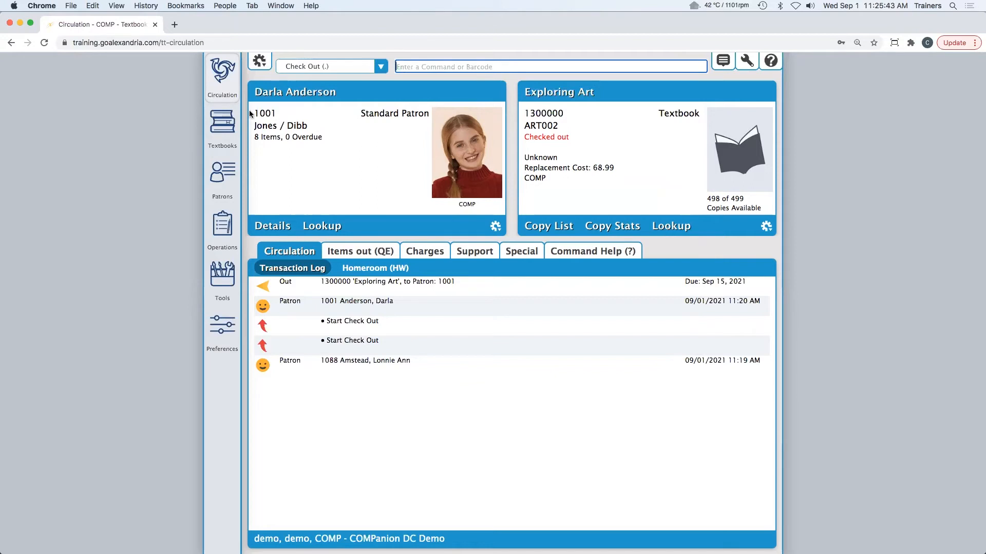
Search Item Lookup for Algebra and cancel without selecting a title.
{"action": "left_click", "coordinate": [670, 227]}
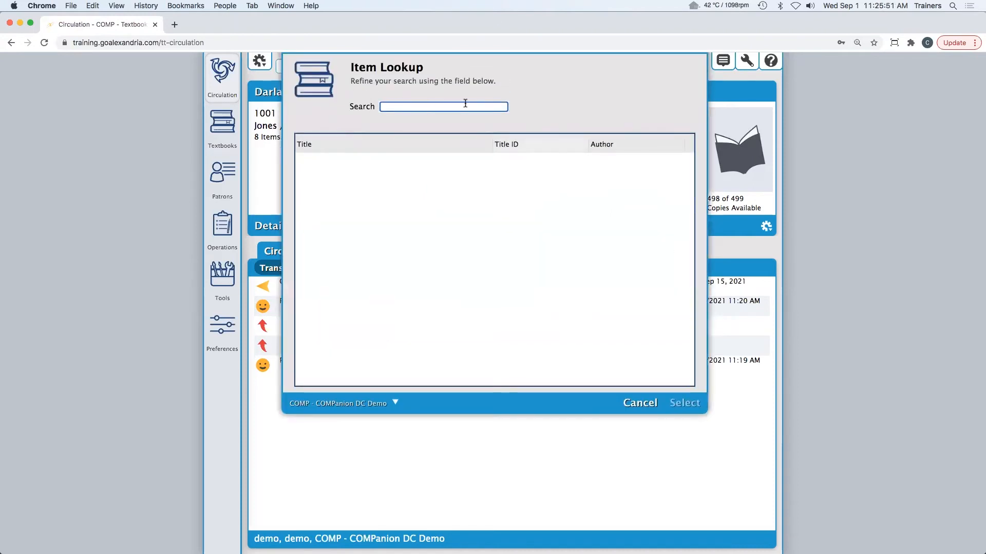
{"action": "type", "text": "Algebra"}
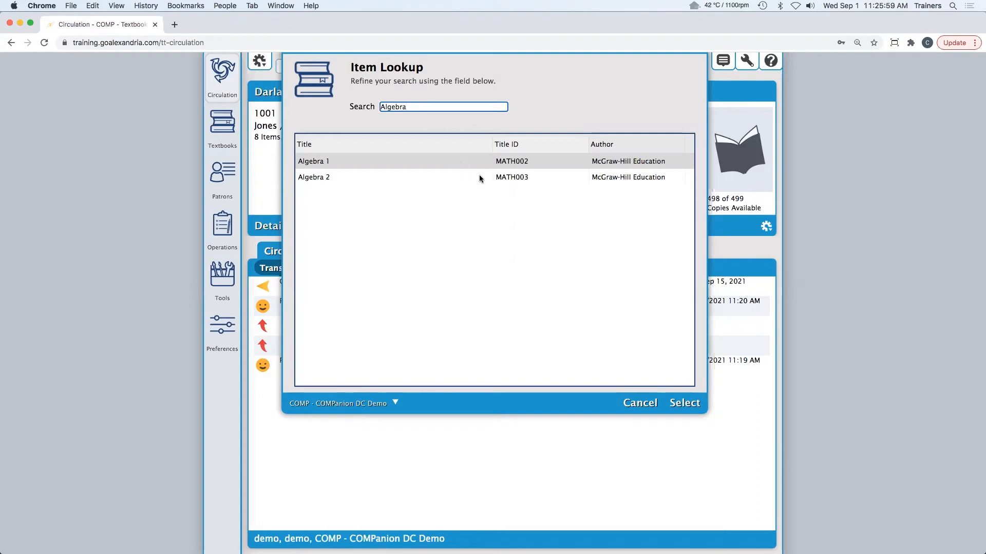
{"action": "left_click", "coordinate": [640, 405]}
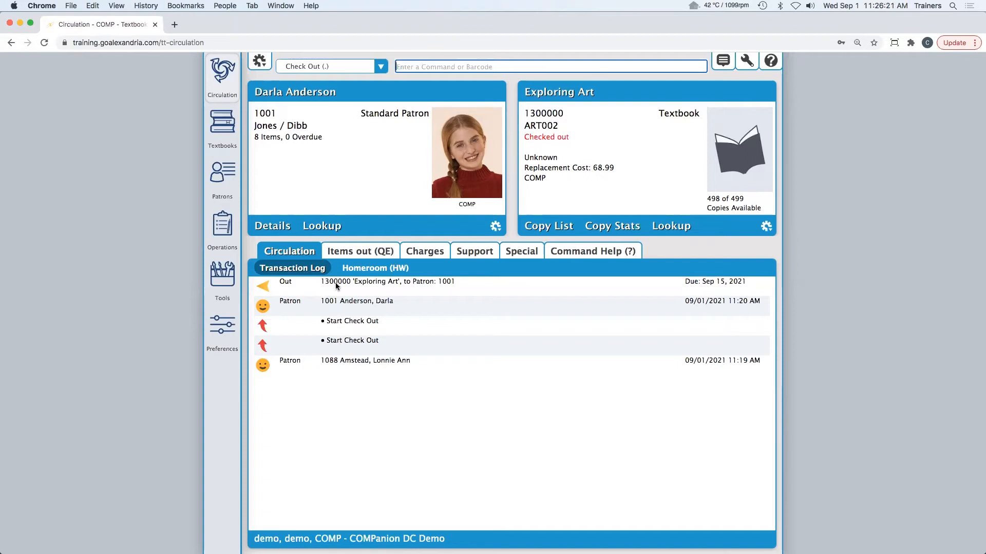
Show the Homeroom list, choose the homeroom beginning with C, and make its second listed patron current.
{"action": "left_click", "coordinate": [369, 271]}
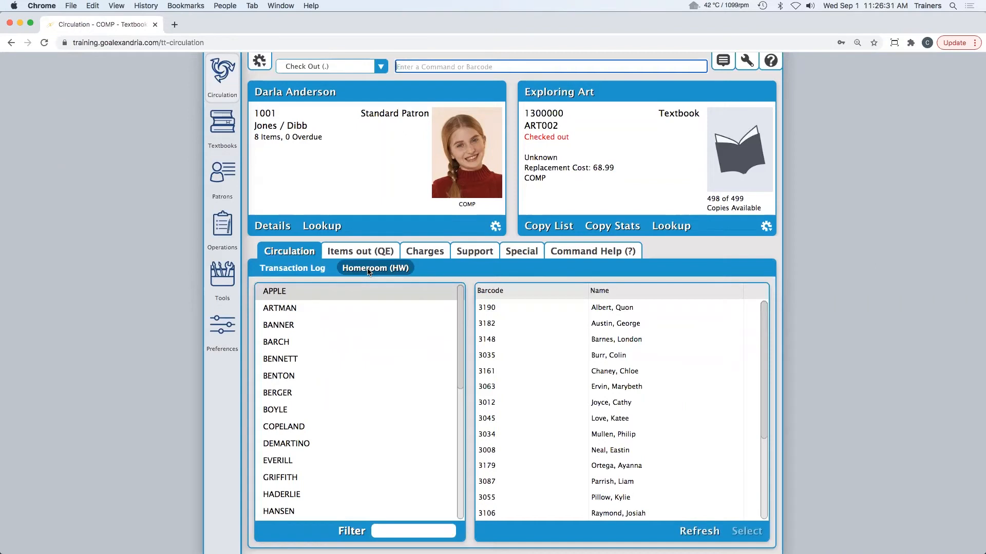
{"action": "mouse_move", "coordinate": [460, 296]}
{"action": "left_mouse_down"}
{"action": "mouse_move", "coordinate": [459, 340]}
{"action": "mouse_move", "coordinate": [461, 293]}
{"action": "left_mouse_up"}
{"action": "left_click", "coordinate": [300, 427]}
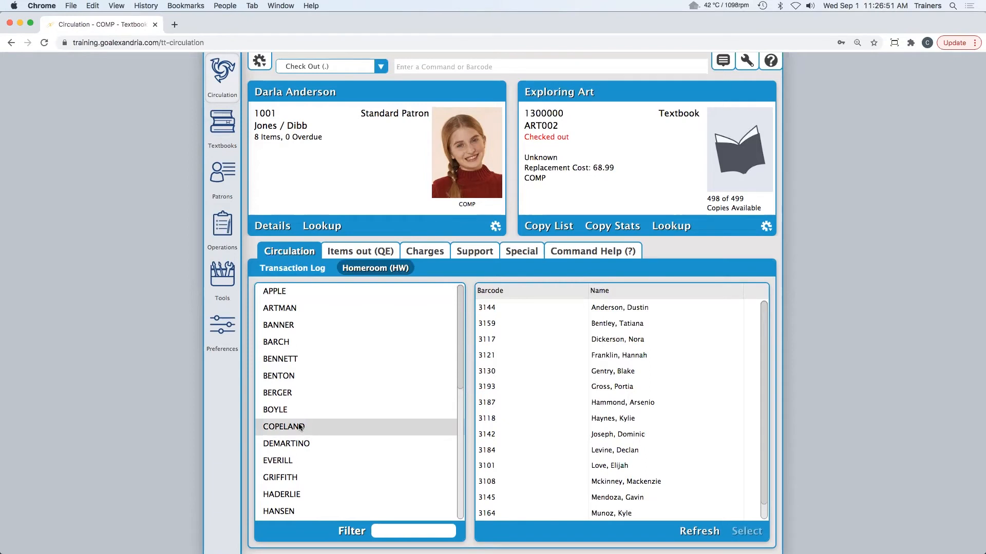
{"action": "left_click", "coordinate": [608, 323]}
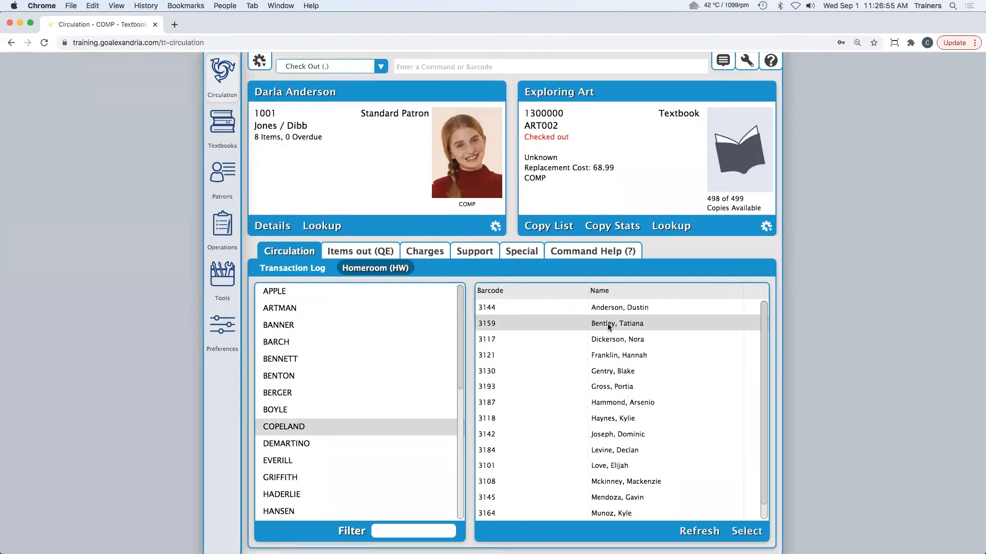
{"action": "double_click", "coordinate": [608, 324]}
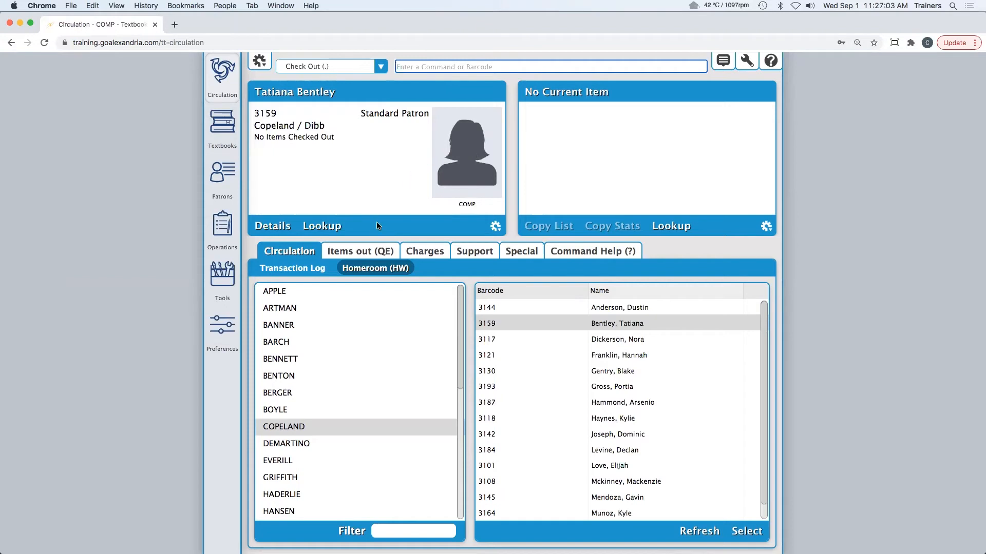
Show the Items Out list and make the earlier patron with checked-out textbooks current by entering the patron's barcode.
{"action": "left_click", "coordinate": [360, 251]}
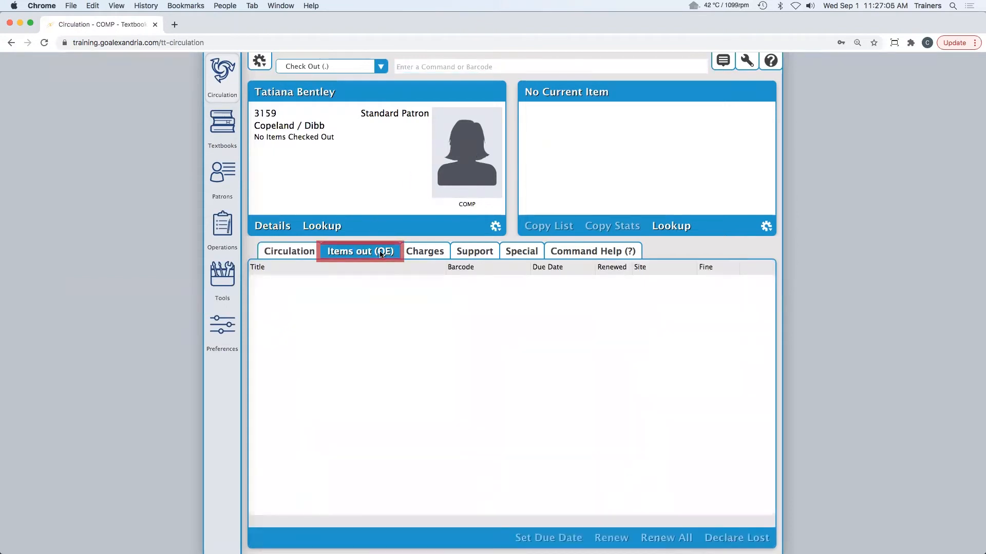
{"action": "left_click", "coordinate": [428, 67]}
{"action": "type", "text": "1001"}
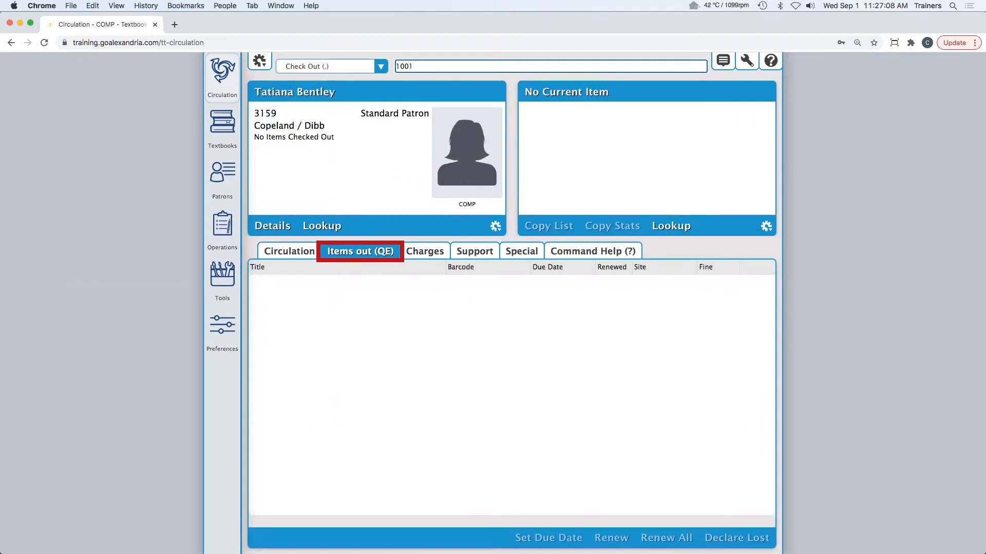
{"action": "key", "text": "Return"}
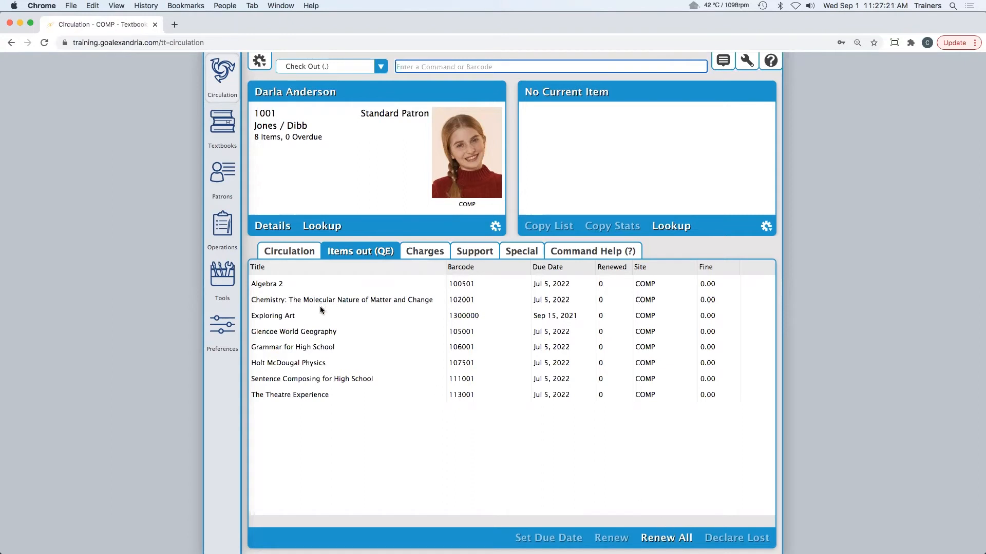
Declare the current patron's Algebra 2 textbook lost and confirm the declaration.
{"action": "left_click", "coordinate": [328, 285]}
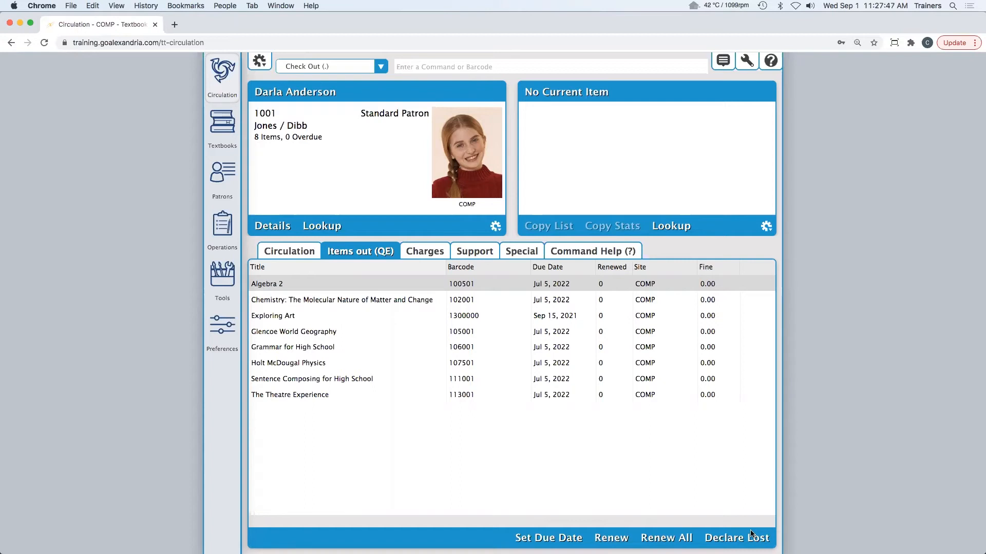
{"action": "left_click", "coordinate": [728, 540]}
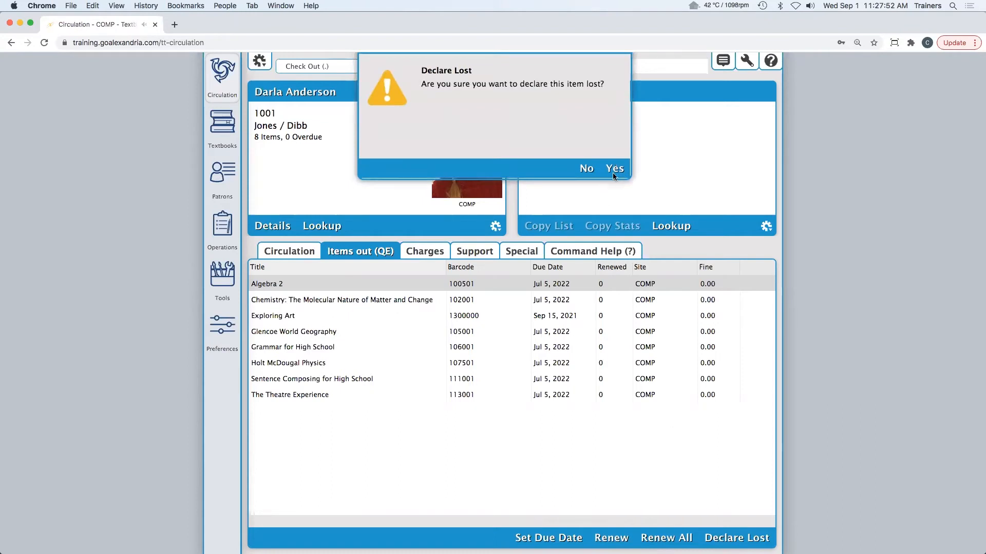
{"action": "left_click", "coordinate": [616, 170]}
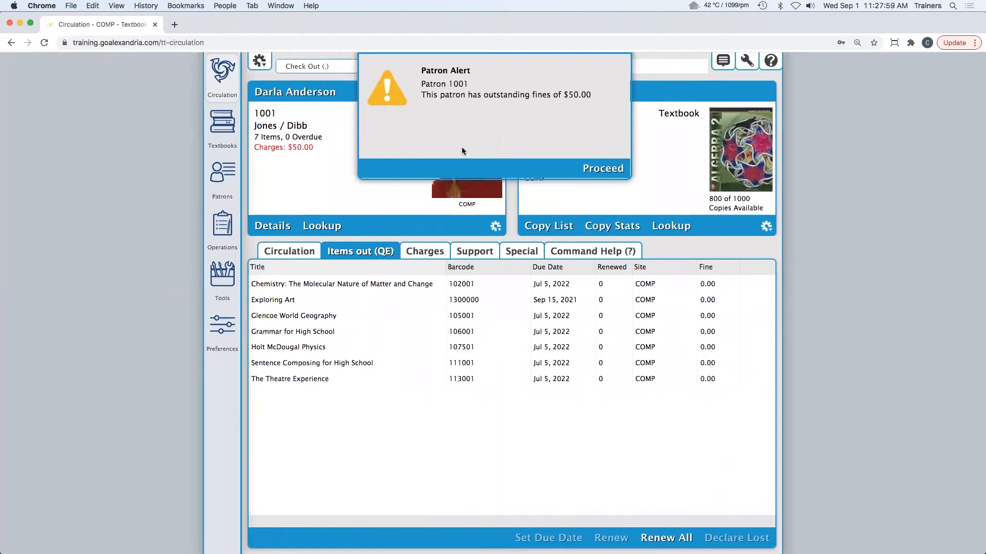
Dismiss the patron's fines alert and process a $25 cash payment toward the Algebra 2 lost item fee.
{"action": "left_click", "coordinate": [603, 169]}
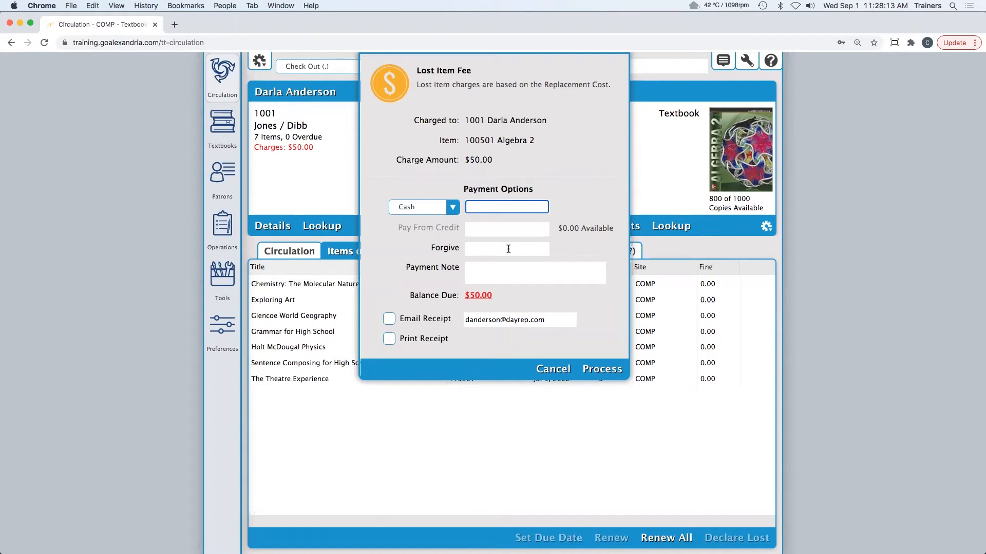
{"action": "type", "text": "25"}
{"action": "left_click", "coordinate": [602, 369]}
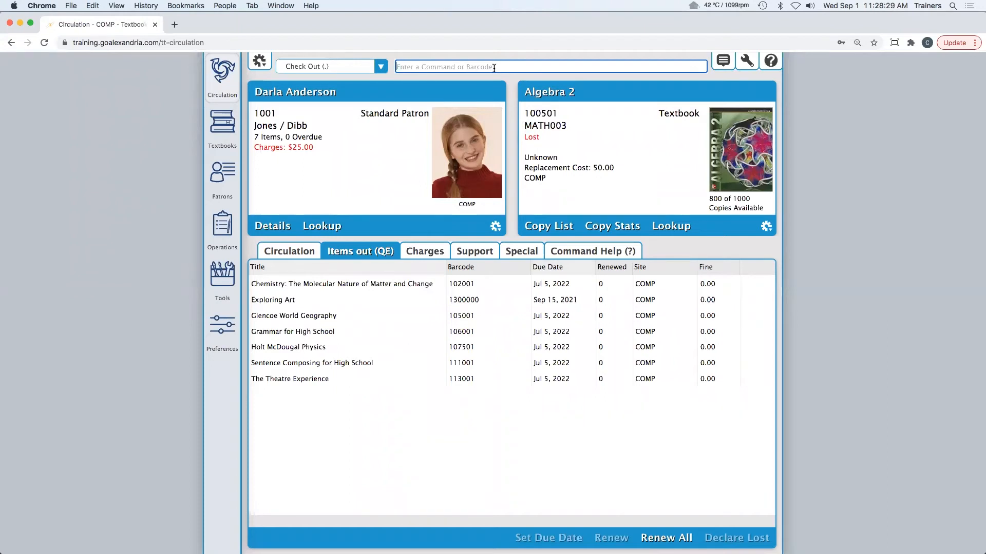
Switch from Check Out to Bookdrop mode, return the Glencoe World Geography copy 105001, and show the transaction log.
{"action": "type", "text": "."}
{"action": "key", "text": "Return"}
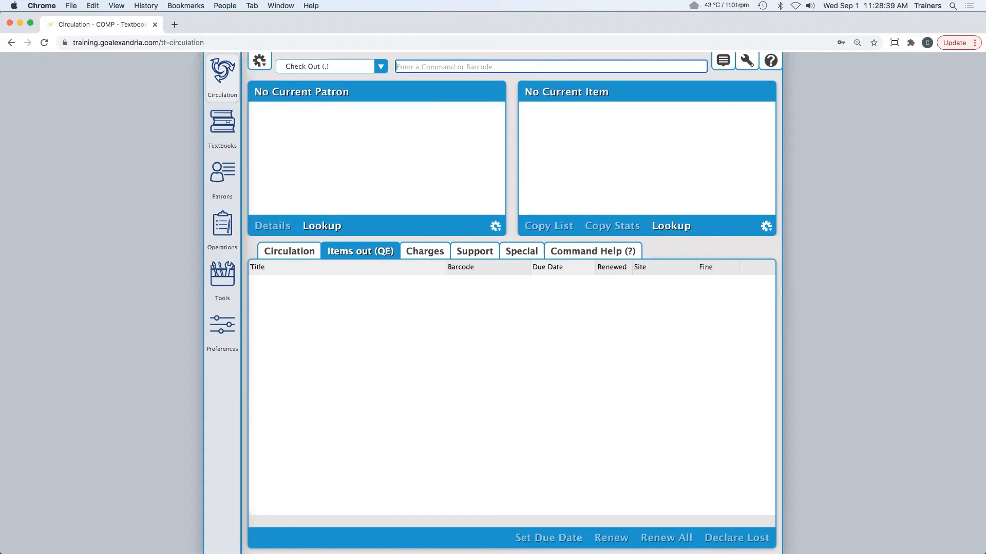
{"action": "type", "text": "105001"}
{"action": "key", "text": "Return"}
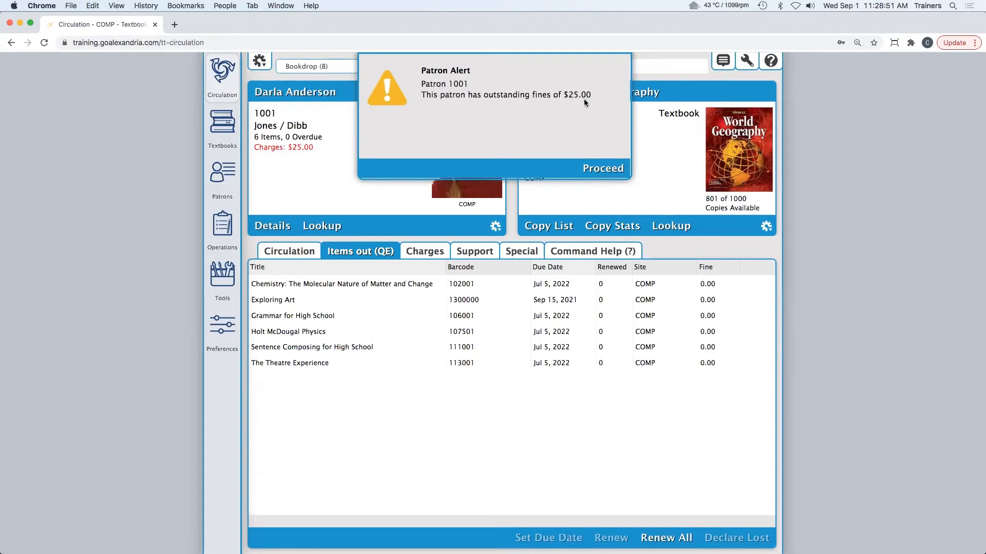
{"action": "left_click", "coordinate": [601, 171]}
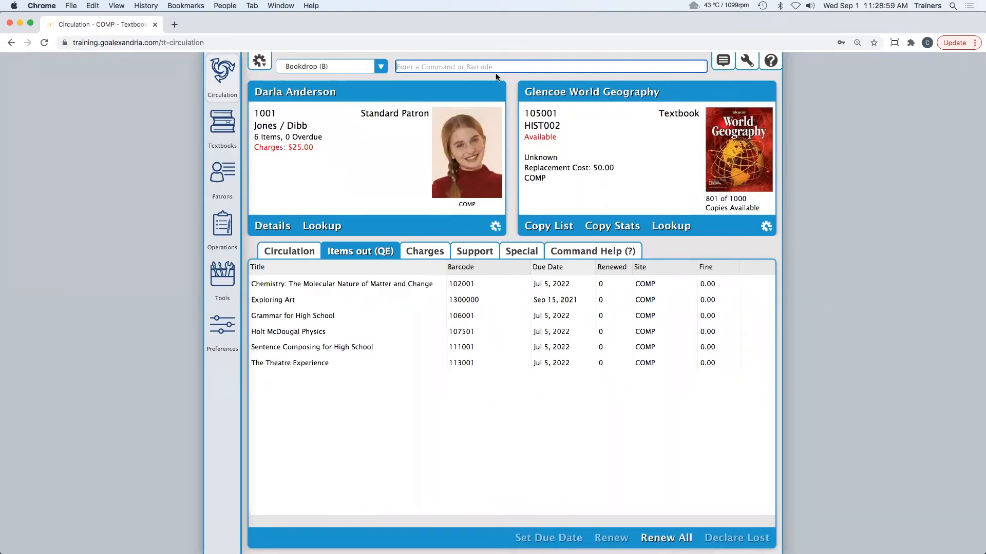
{"action": "left_click", "coordinate": [301, 252]}
{"action": "left_click", "coordinate": [304, 267]}
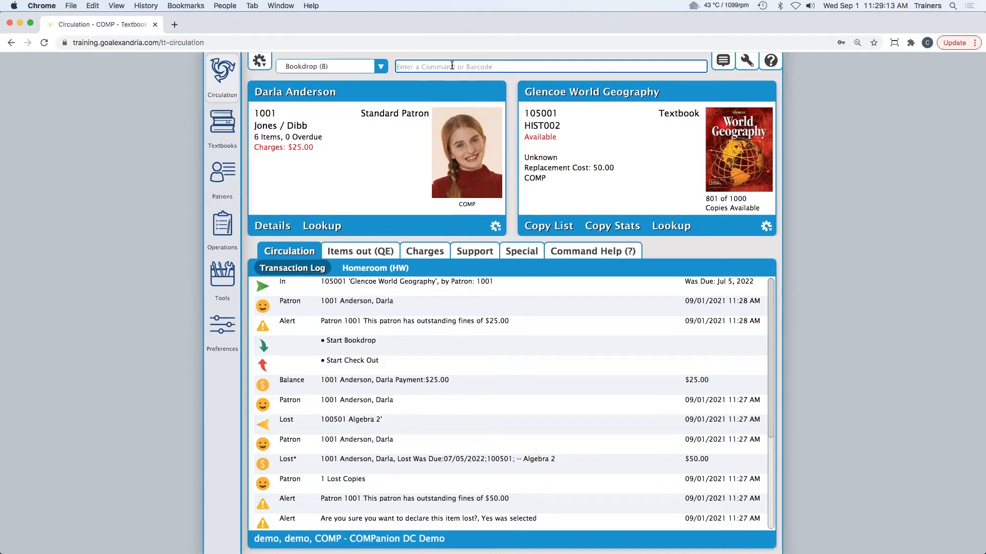
Return the lost Algebra 2 copy 100501 and process it as found, refunding $25.00 to credit and forgiving the remaining $25.00 fee.
{"action": "type", "text": "100501"}
{"action": "key", "text": "Return"}
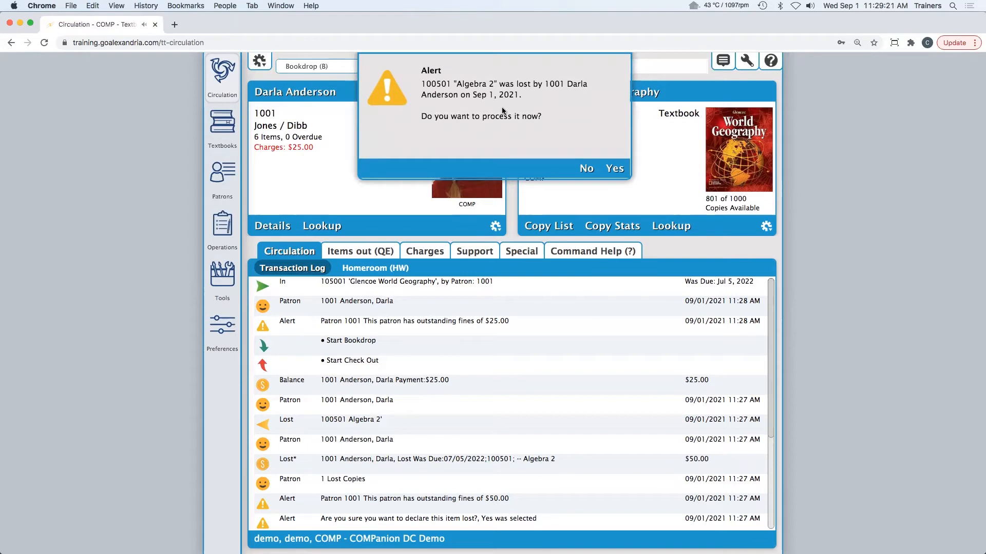
{"action": "left_click", "coordinate": [615, 172]}
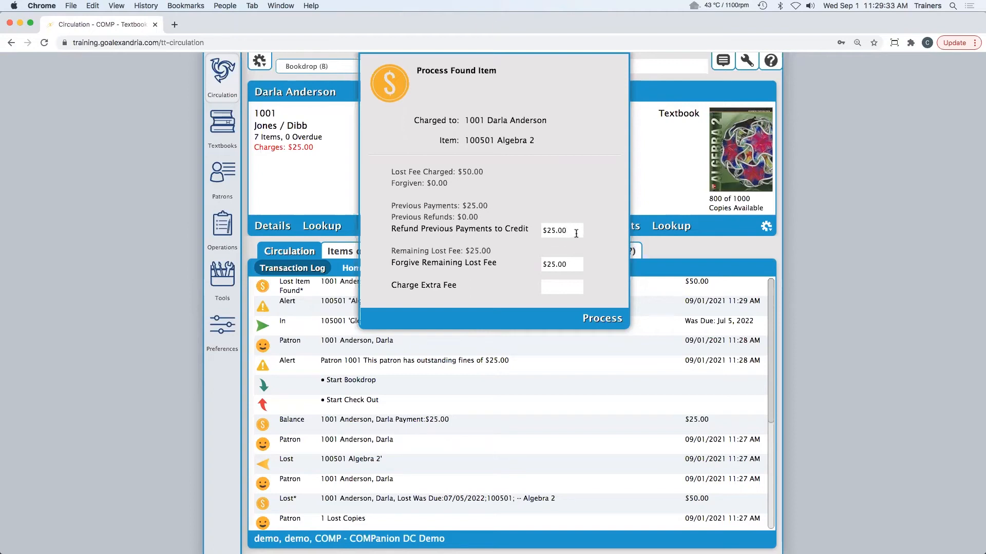
{"action": "left_click", "coordinate": [569, 287]}
{"action": "left_click", "coordinate": [603, 319]}
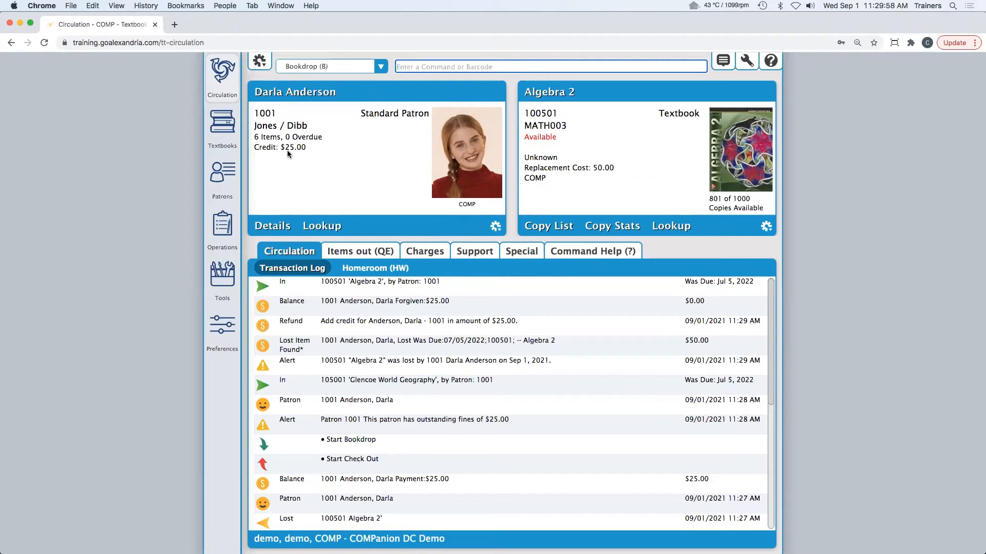
Review the current patron's charges and payments, and select the $25.00 cash payment for Algebra 2.
{"action": "left_click", "coordinate": [419, 248]}
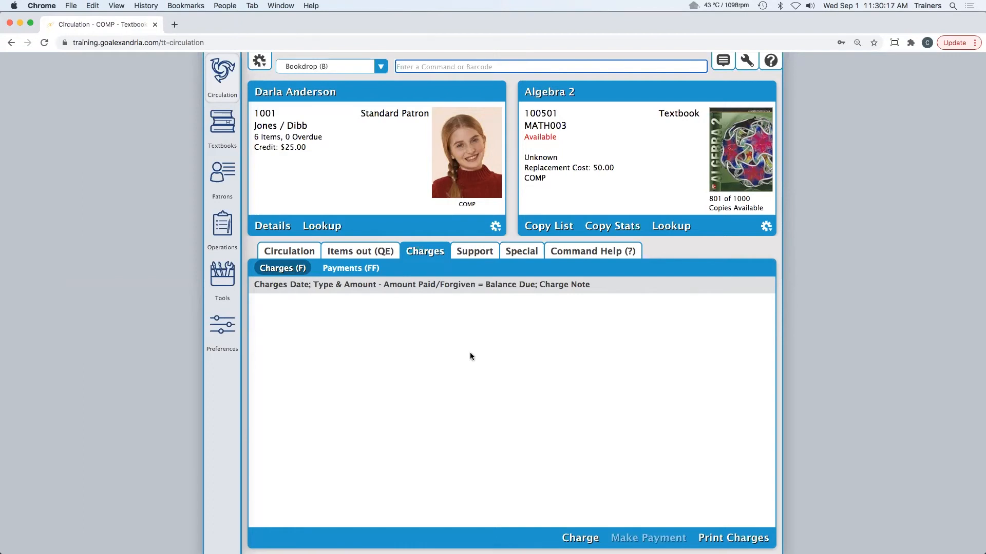
{"action": "left_click", "coordinate": [343, 270]}
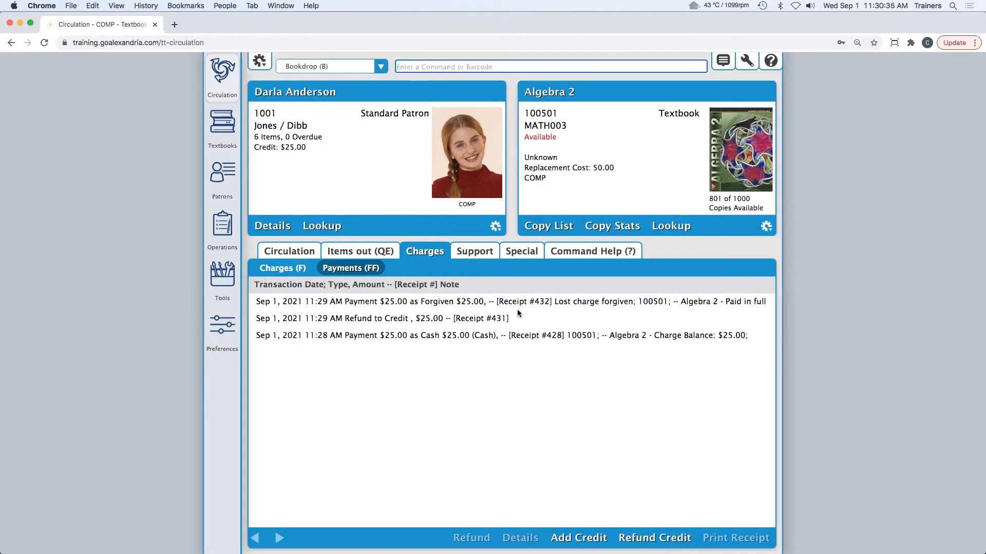
{"action": "left_click", "coordinate": [527, 336]}
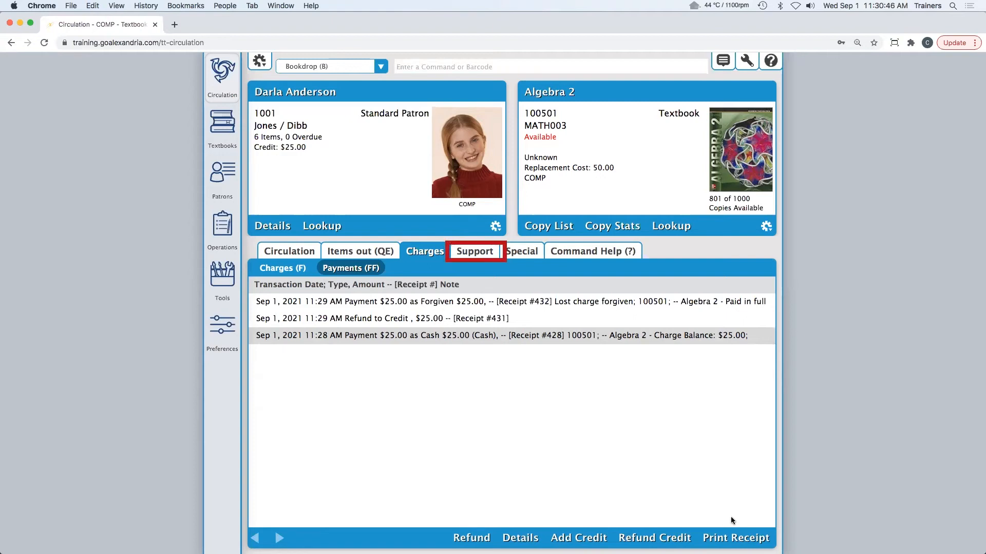
View the support email form and its available recipients, leaving Customer Support selected.
{"action": "left_click", "coordinate": [475, 251]}
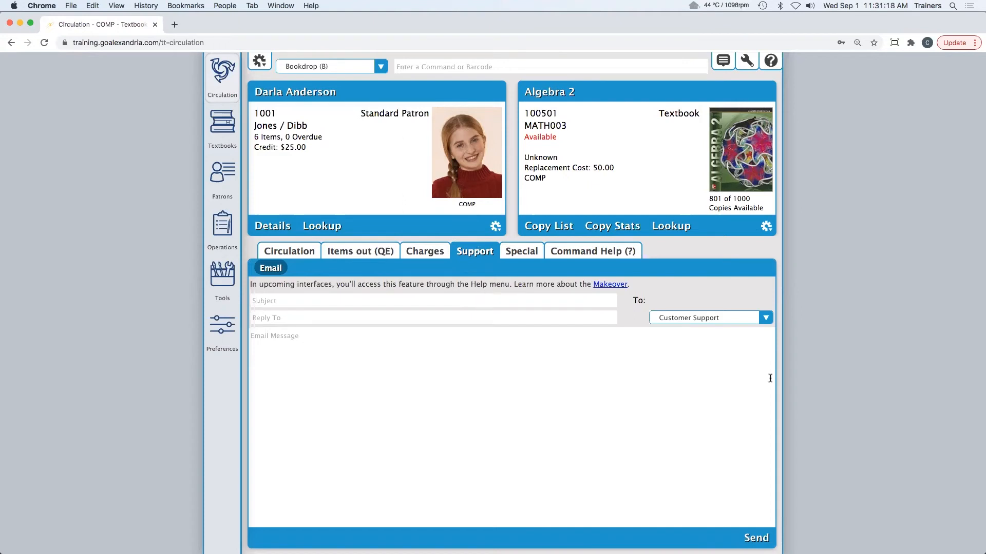
{"action": "left_click", "coordinate": [767, 319]}
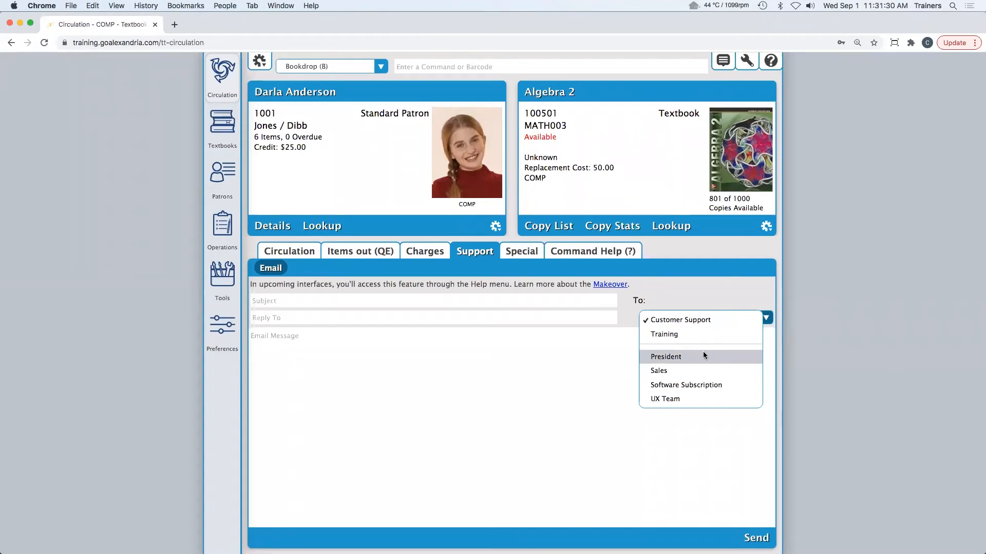
{"action": "left_click", "coordinate": [622, 355]}
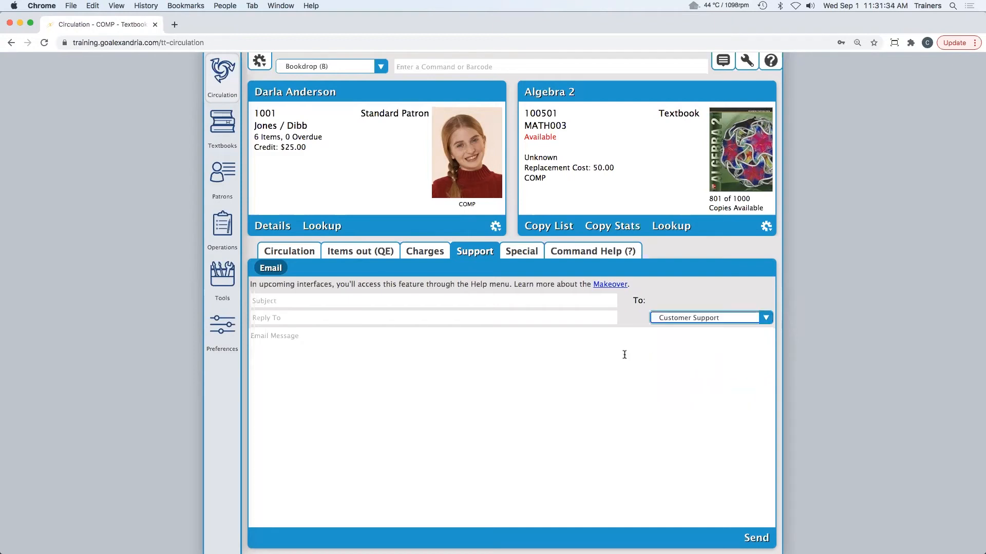
Examine the registration status, the system information and the license information.
{"action": "left_click", "coordinate": [523, 251]}
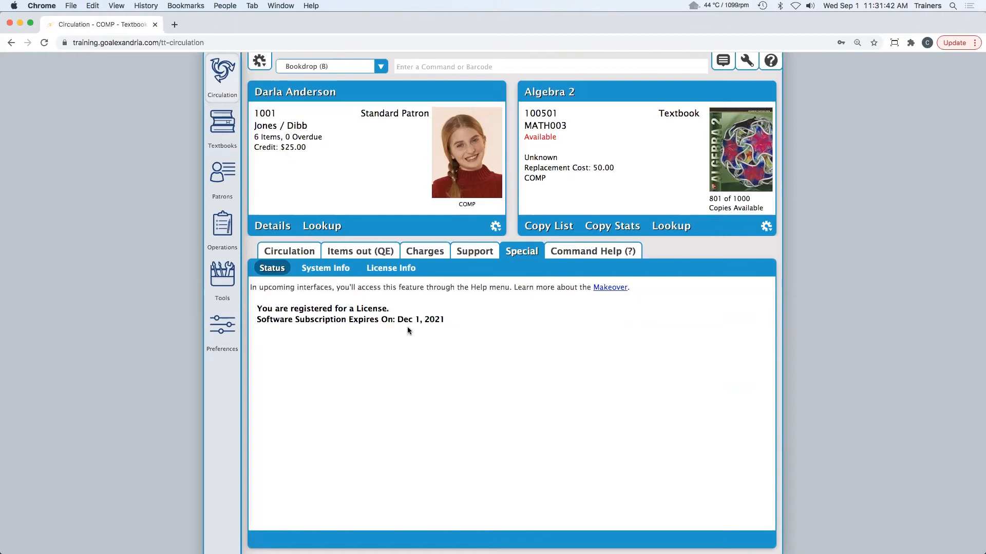
{"action": "left_click", "coordinate": [341, 274]}
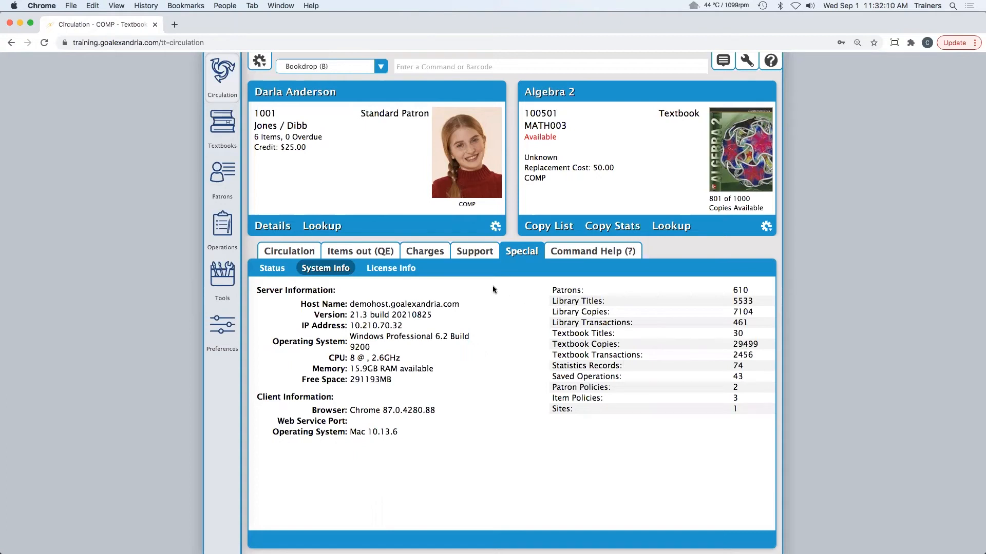
{"action": "left_click", "coordinate": [390, 269]}
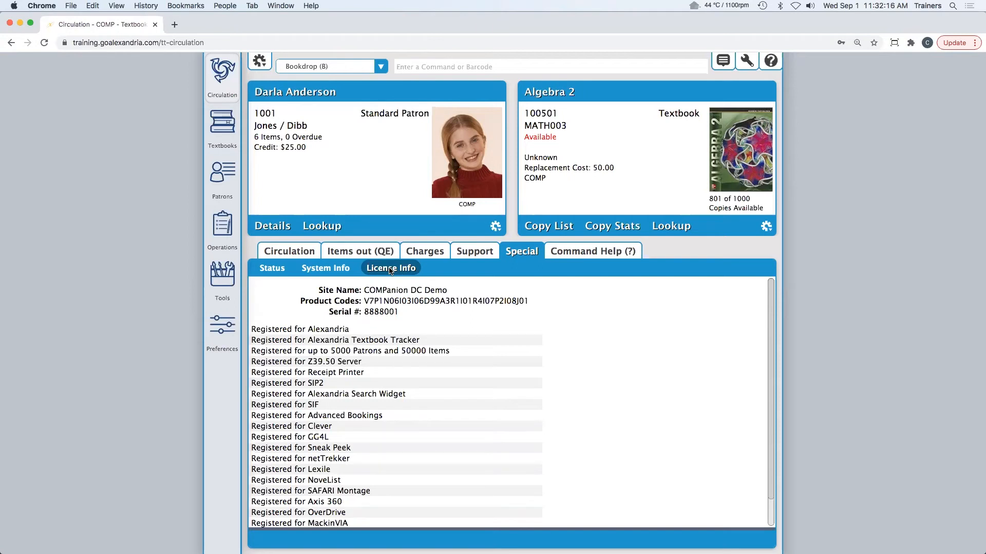
Browse the Command Help list of circulation commands and return to the transaction log.
{"action": "left_click", "coordinate": [577, 253]}
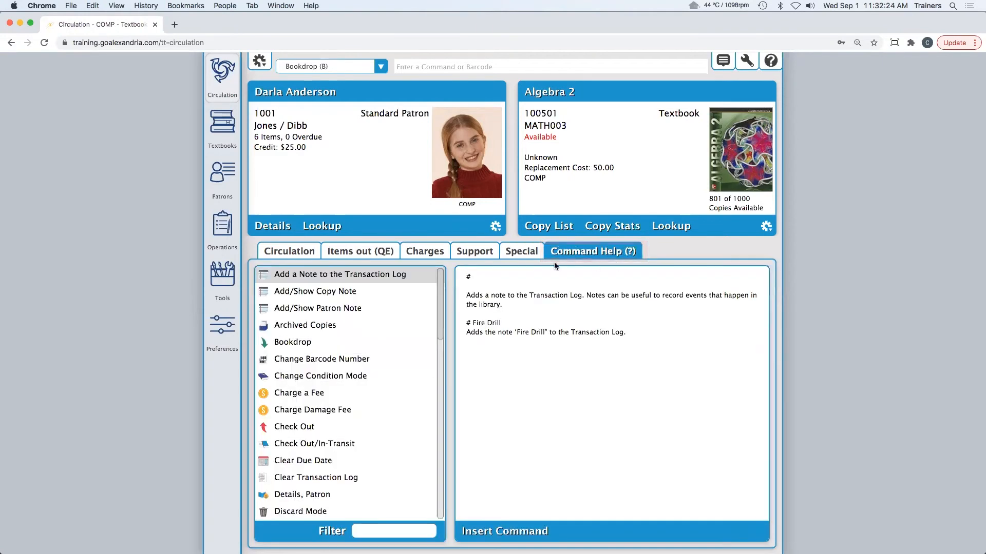
{"action": "mouse_move", "coordinate": [441, 280]}
{"action": "left_mouse_down"}
{"action": "mouse_move", "coordinate": [460, 417]}
{"action": "mouse_move", "coordinate": [434, 278]}
{"action": "left_mouse_up"}
{"action": "left_click", "coordinate": [291, 253]}
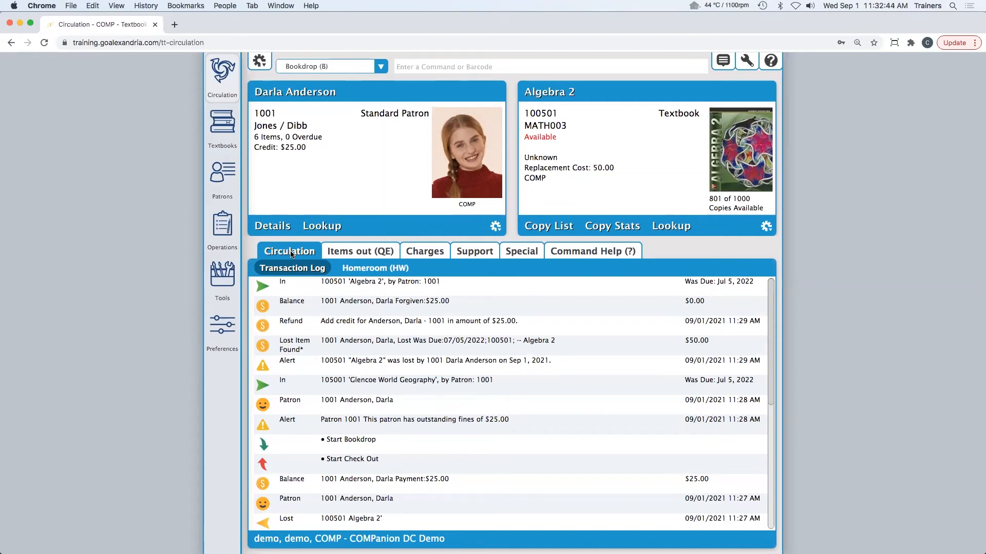
Open the Textbook Copy Labels (3x10) report from the Textbook Copies category and show its additional selections.
{"action": "left_click", "coordinate": [222, 275]}
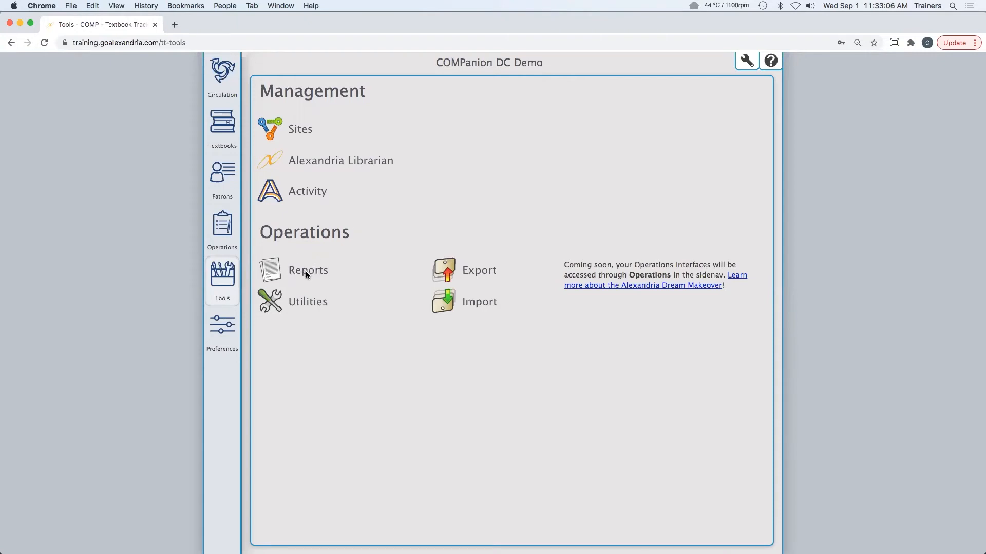
{"action": "left_click", "coordinate": [306, 271]}
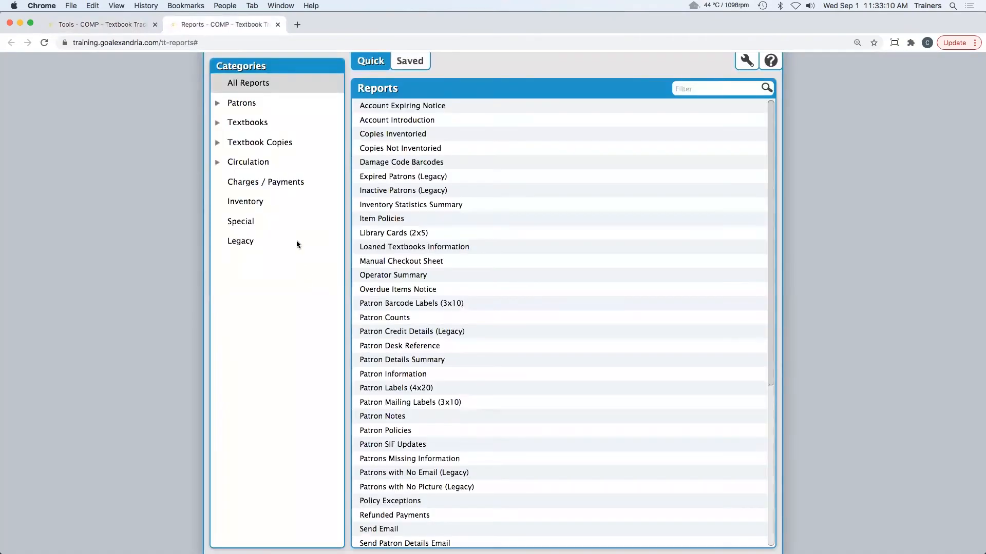
{"action": "left_click", "coordinate": [253, 145]}
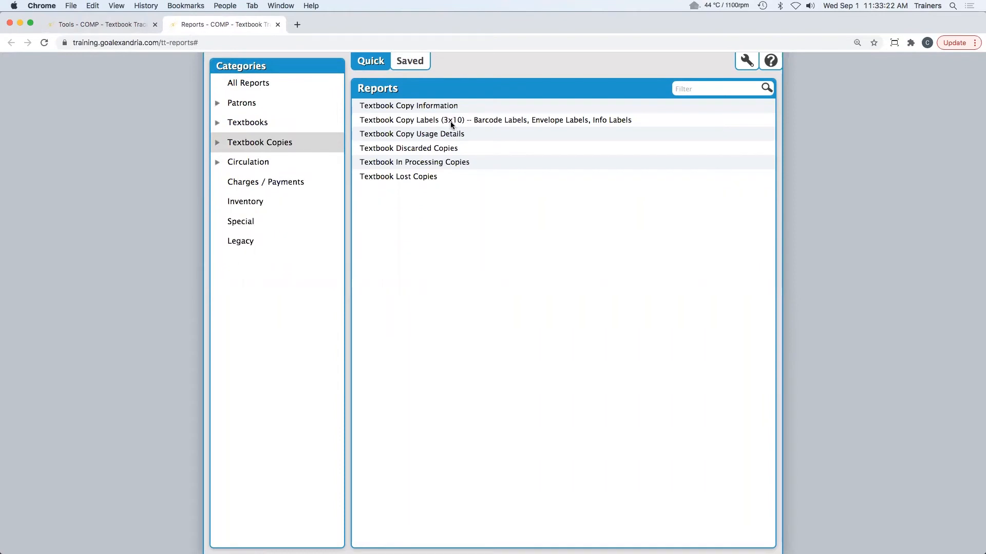
{"action": "left_click", "coordinate": [495, 120]}
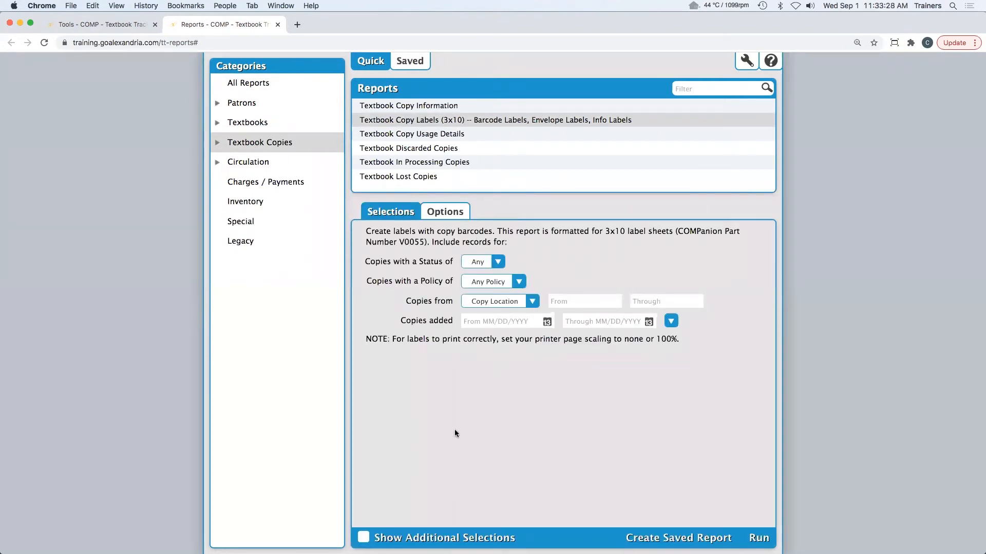
{"action": "left_click", "coordinate": [364, 538]}
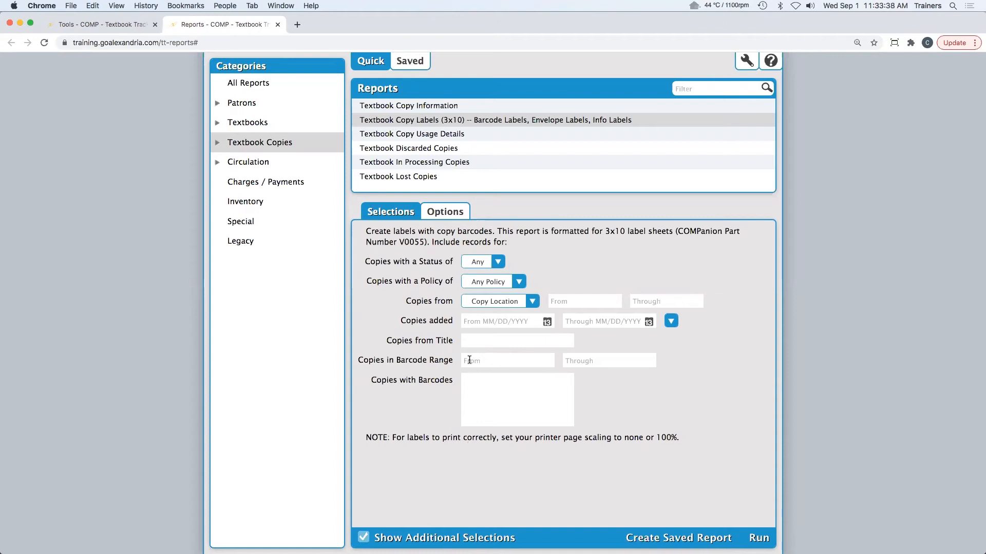
Limit the label report to copies added from 09/01/2021 through 09/01/2021.
{"action": "left_click", "coordinate": [528, 322]}
{"action": "key", "text": "Tab"}
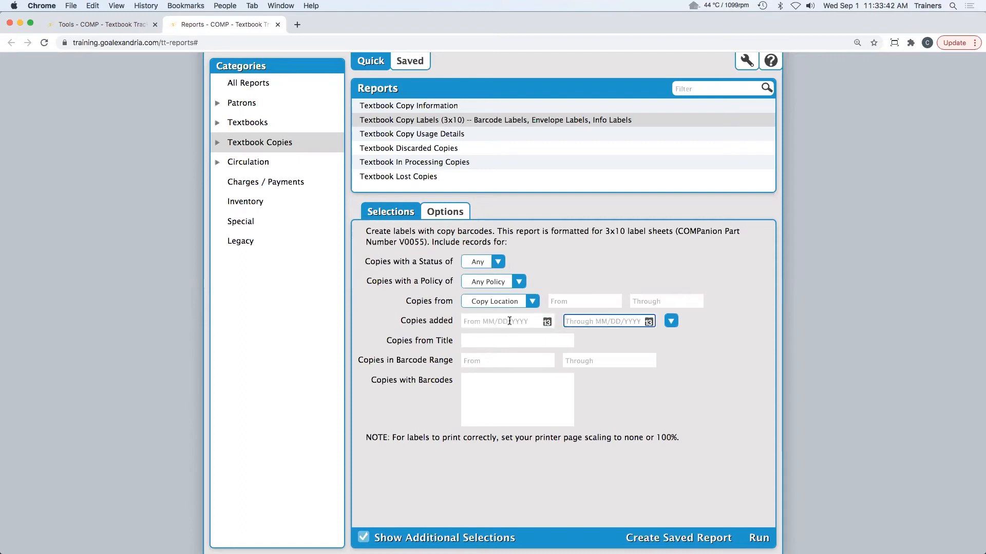
{"action": "left_click", "coordinate": [547, 321]}
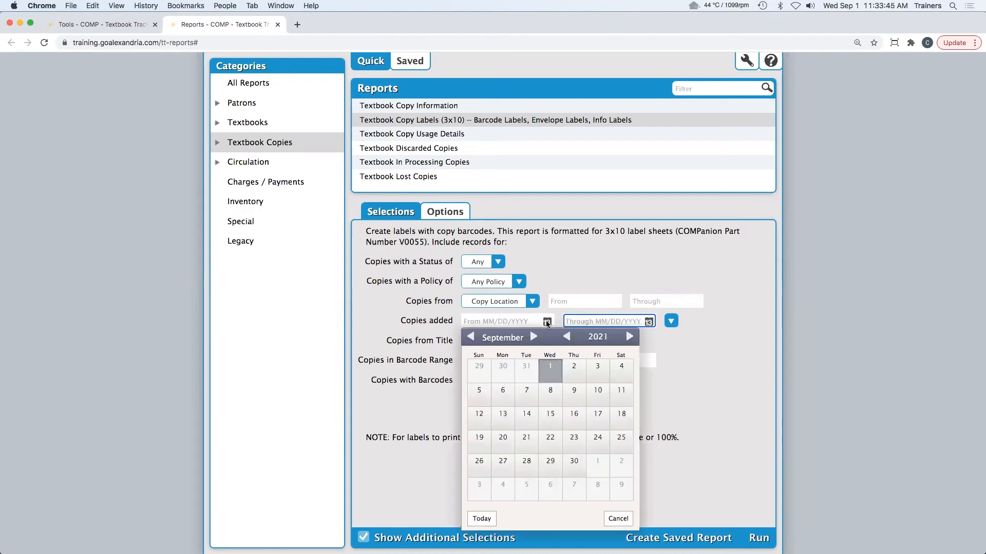
{"action": "left_click", "coordinate": [481, 519]}
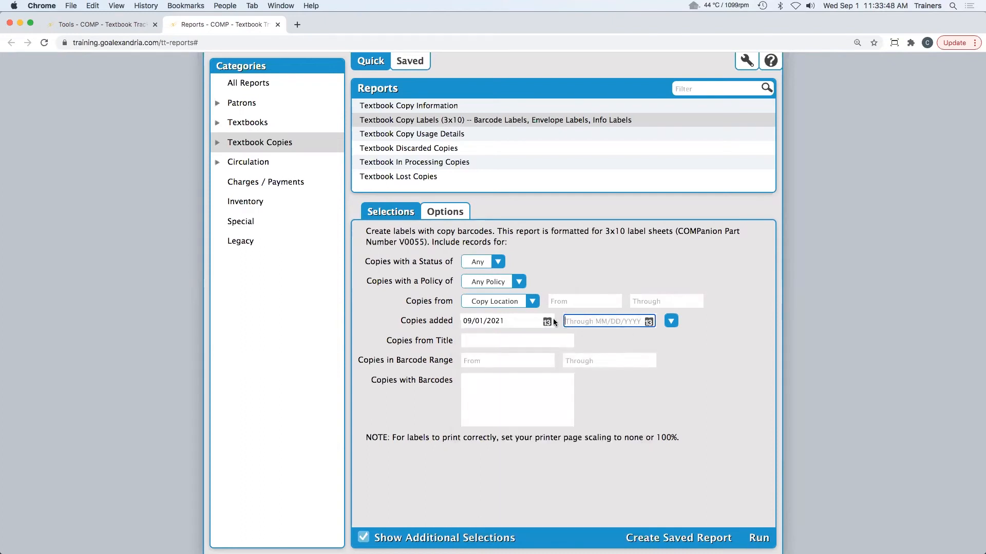
{"action": "left_click", "coordinate": [649, 322]}
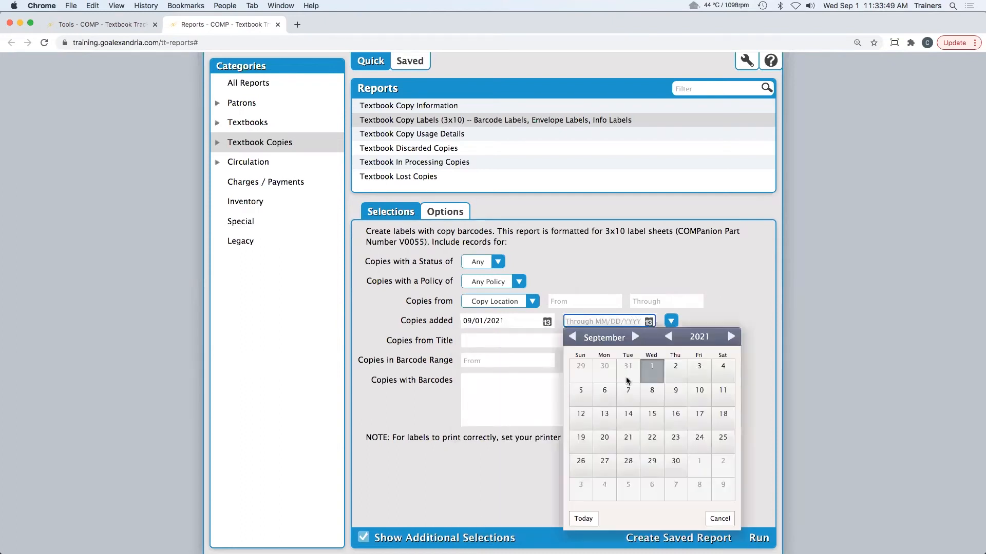
{"action": "left_click", "coordinate": [586, 519]}
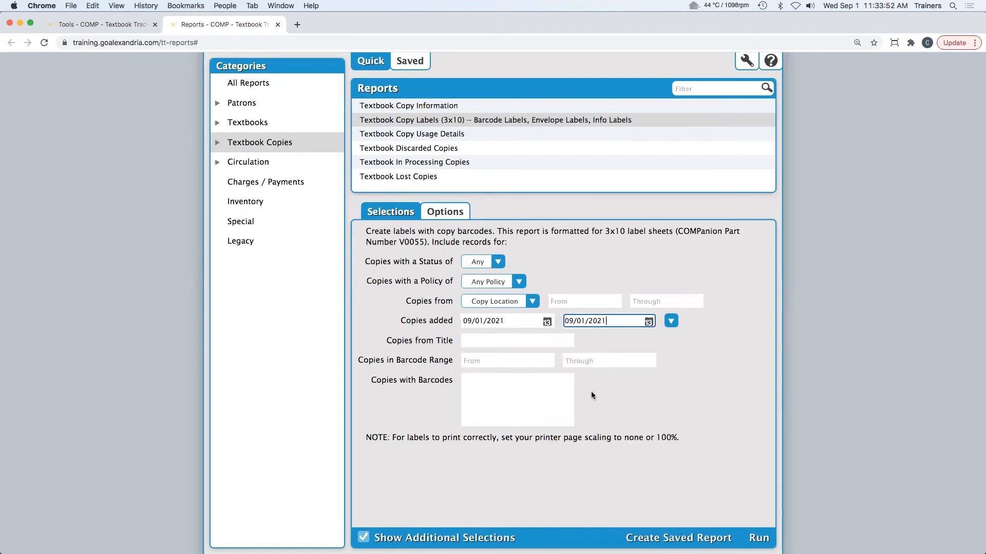
{"action": "left_click", "coordinate": [478, 386]}
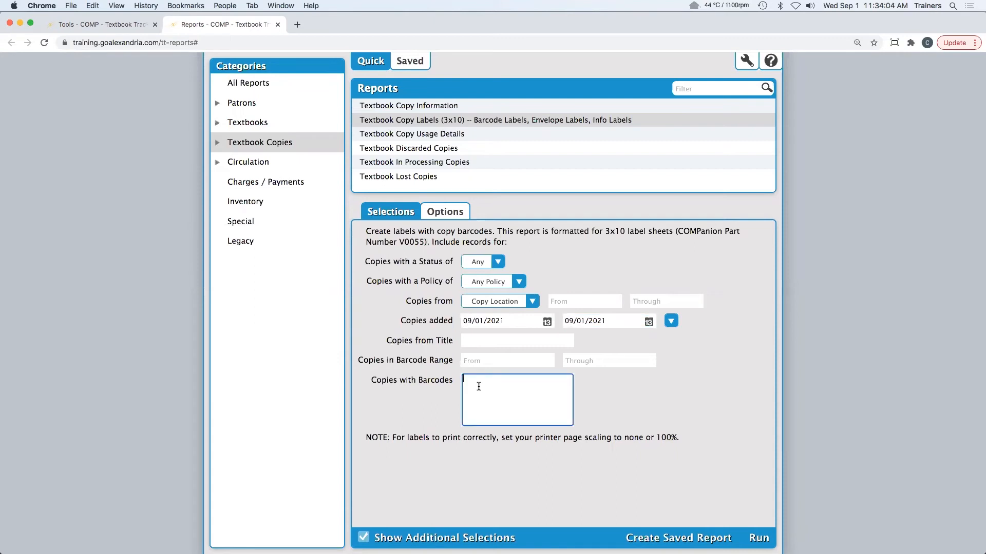
{"action": "type", "text": "321"}
{"action": "type", "text": "777 "}
{"action": "type", "text": "657778"}
{"action": "left_click_drag", "start_coordinate": [468, 400], "coordinate": [452, 357]}
{"action": "key", "text": "BackSpace"}
Assign Site (Name) as the data for the label layout's empty top row.
{"action": "left_click", "coordinate": [448, 217]}
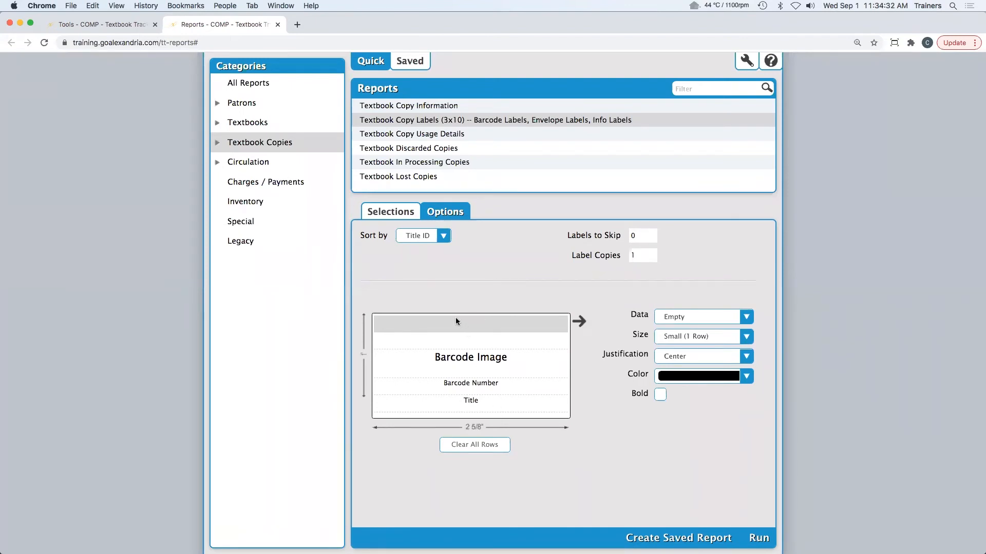
{"action": "left_click", "coordinate": [716, 317]}
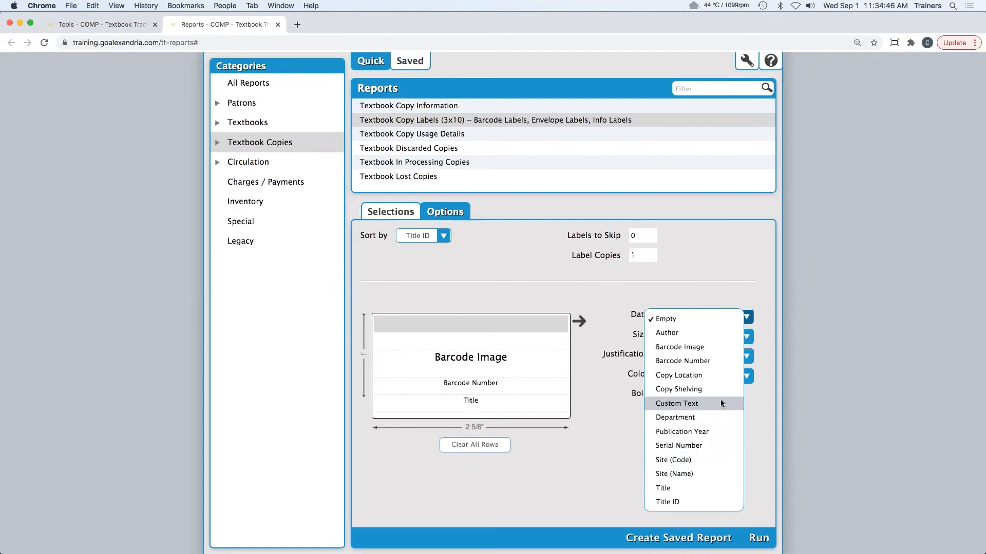
{"action": "left_click", "coordinate": [691, 474]}
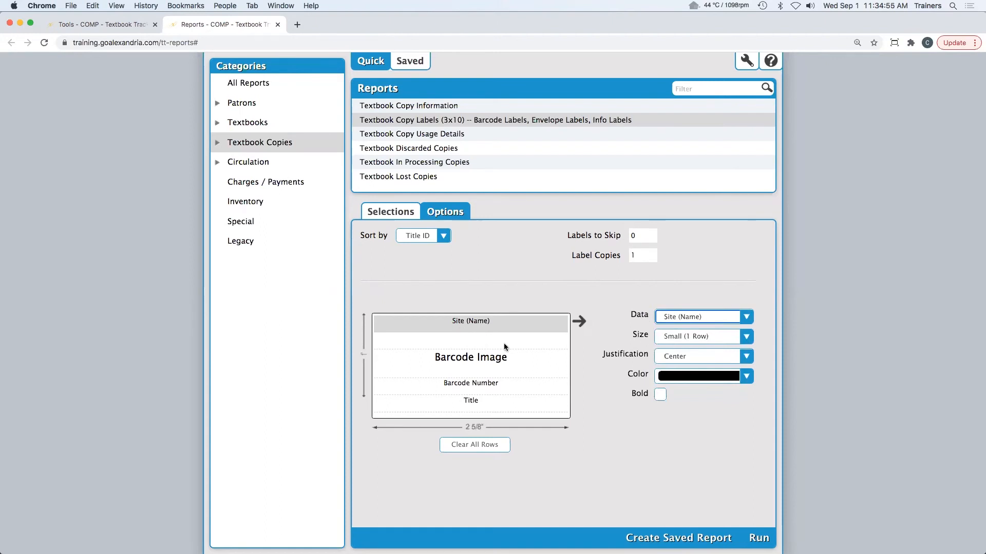
Try the Large (2 Rows) size on the Site (Name) row and return it to Small (1 Row).
{"action": "left_click", "coordinate": [682, 338]}
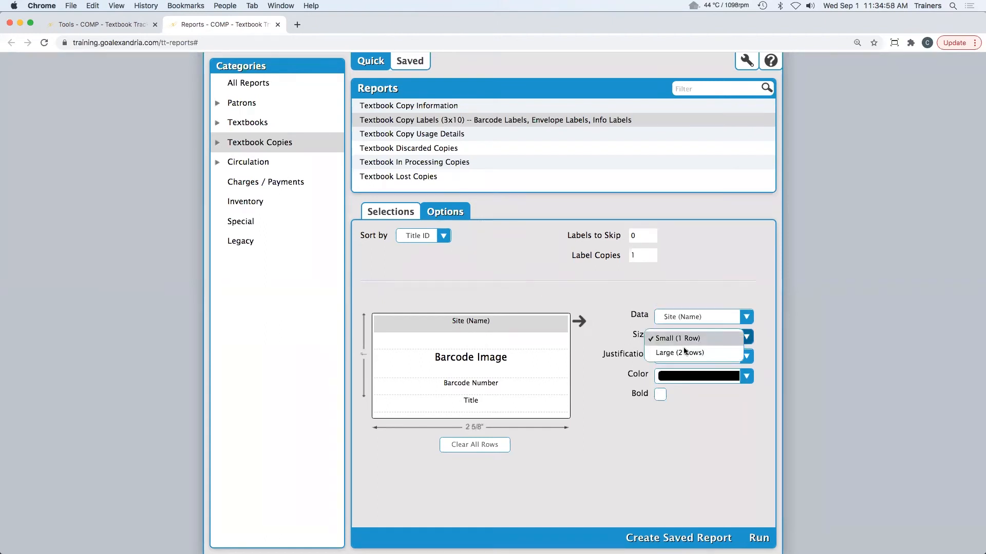
{"action": "left_click", "coordinate": [678, 351]}
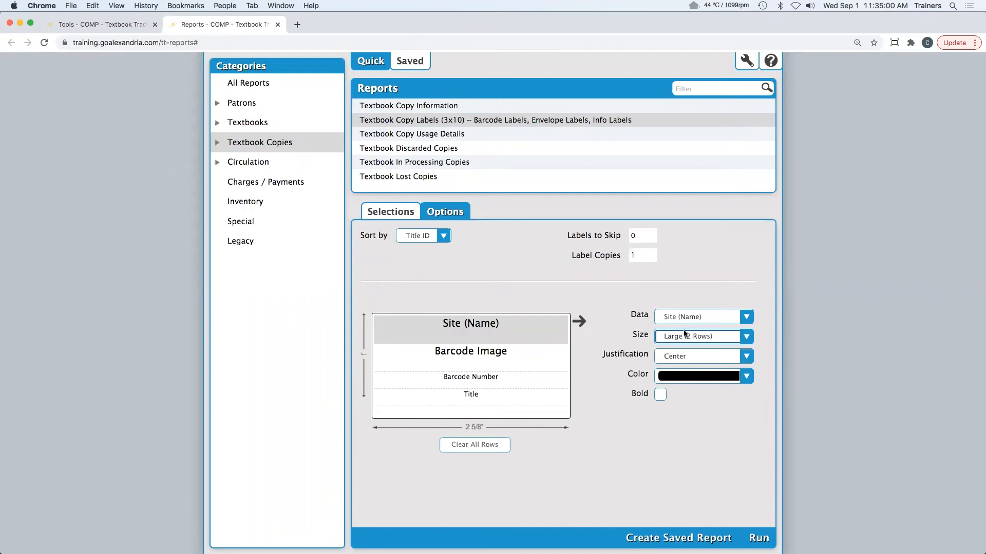
{"action": "left_click", "coordinate": [677, 338]}
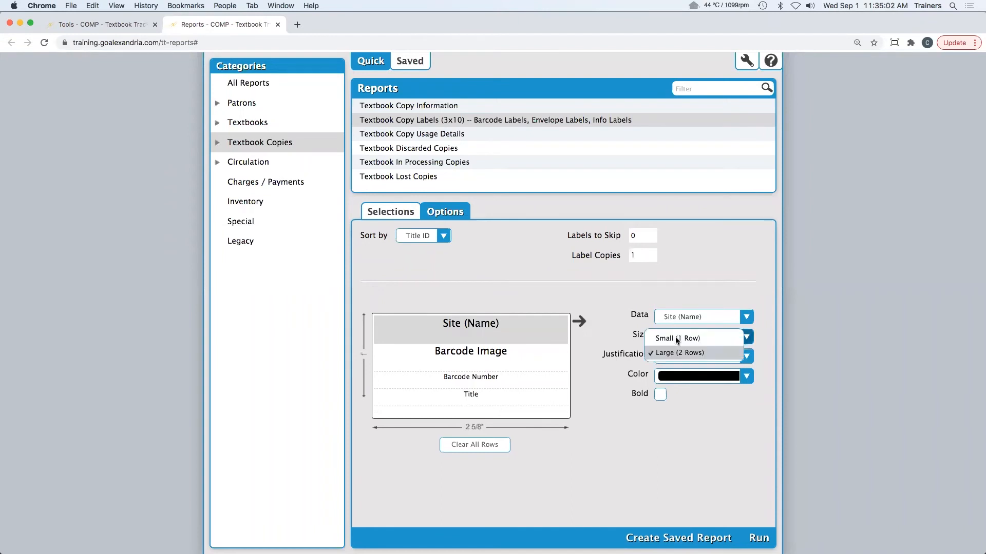
{"action": "left_click", "coordinate": [682, 339]}
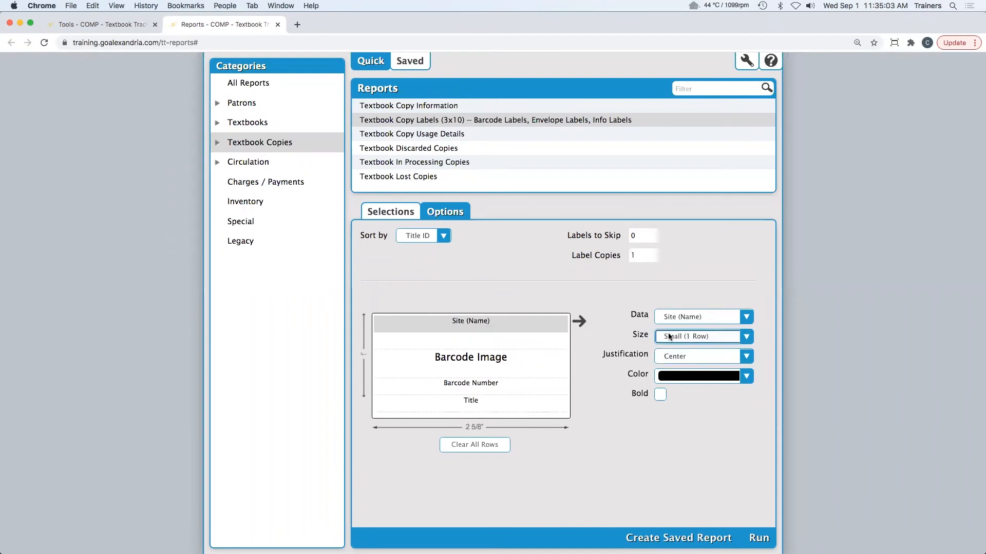
Assign Department to the empty label row above the barcode image and reselect the Site (Name) row.
{"action": "left_click", "coordinate": [498, 341]}
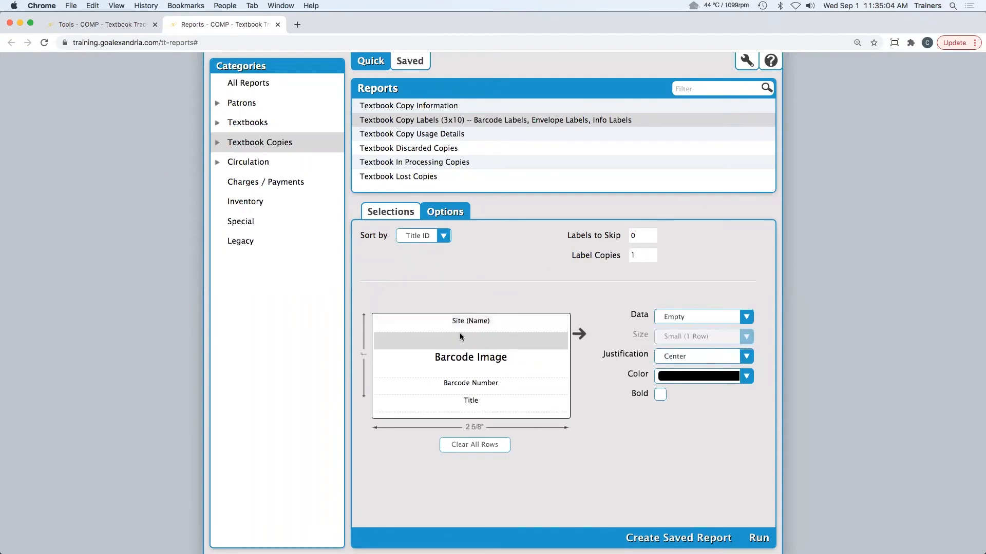
{"action": "left_click", "coordinate": [691, 316]}
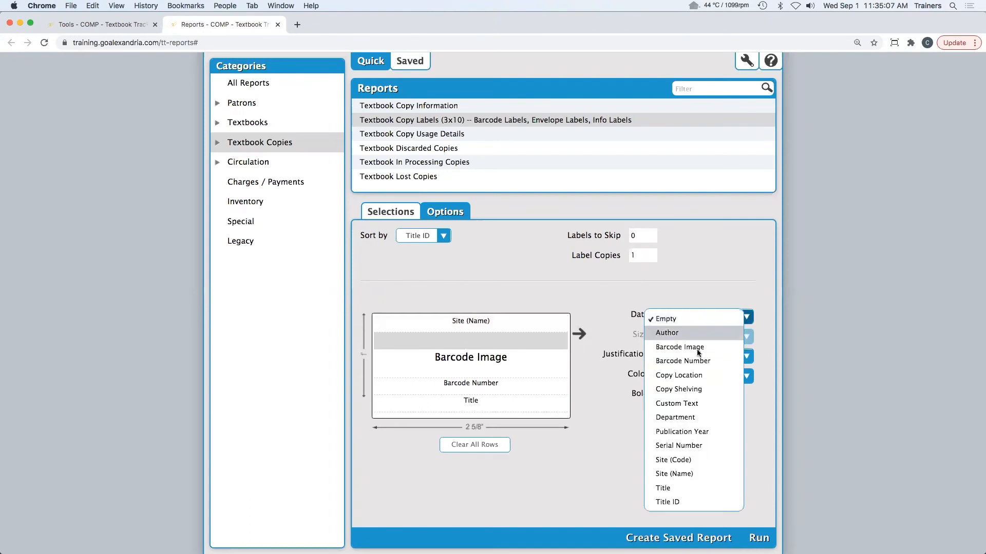
{"action": "left_click", "coordinate": [706, 419]}
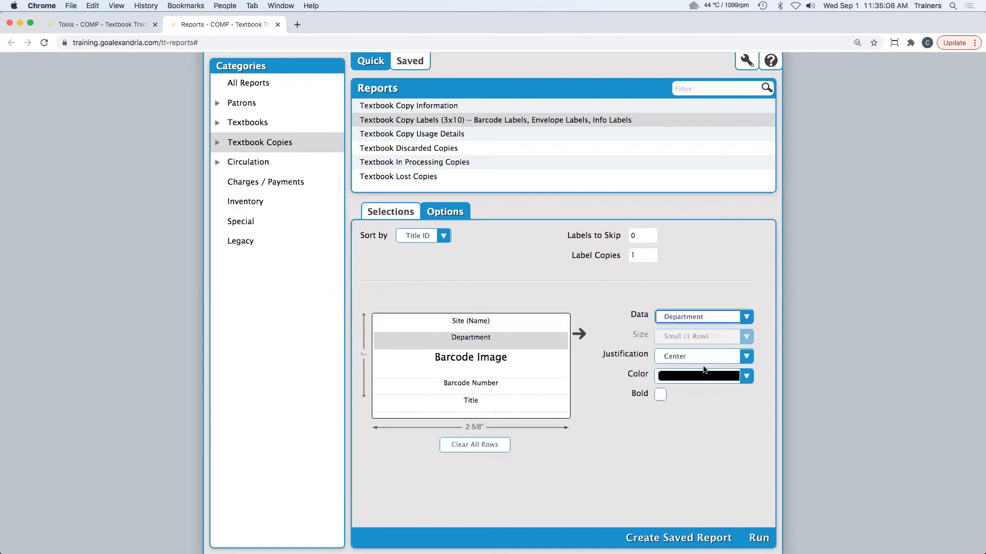
{"action": "left_click", "coordinate": [488, 324]}
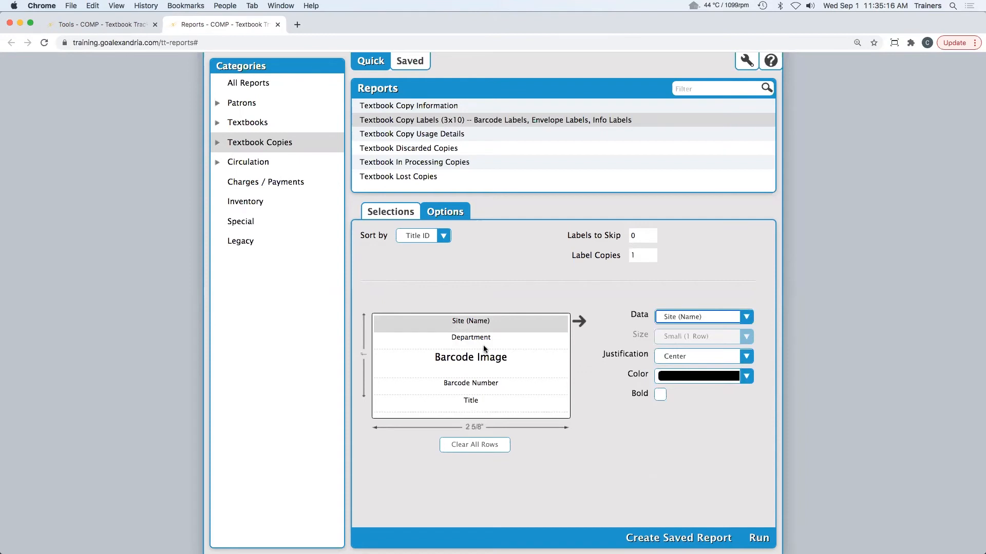
Set the number of labels to skip to 7 and run the label report.
{"action": "left_click", "coordinate": [650, 237]}
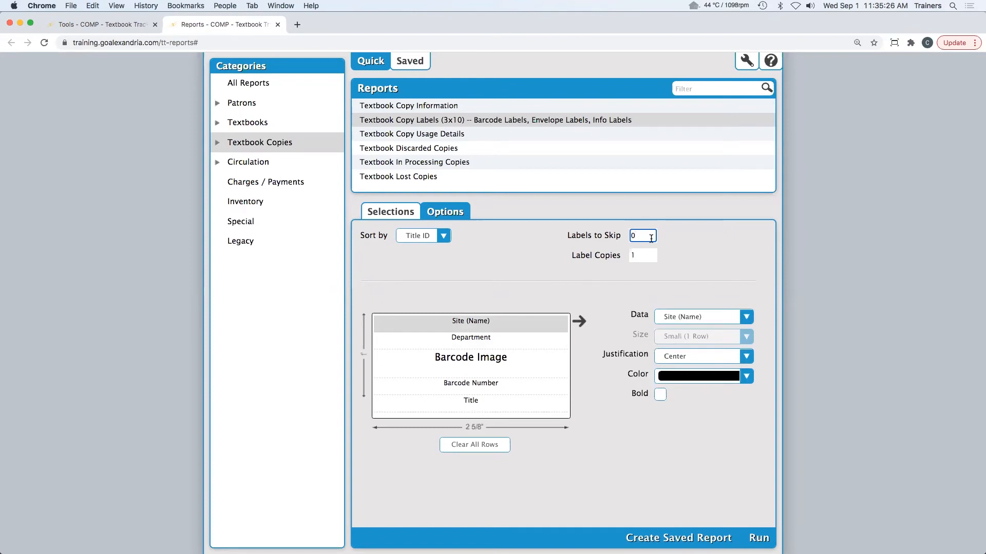
{"action": "key", "text": "BackSpace"}
{"action": "type", "text": "7"}
{"action": "left_click", "coordinate": [760, 542]}
Download the completed Textbook Copy Labels report from the operations list and open the PDF.
{"action": "left_click", "coordinate": [748, 60]}
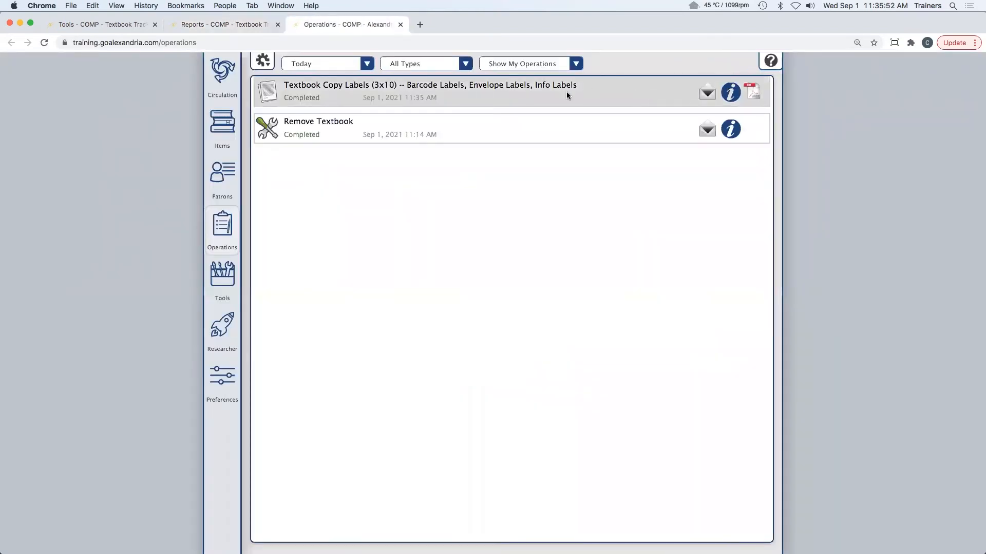
{"action": "left_click", "coordinate": [751, 92]}
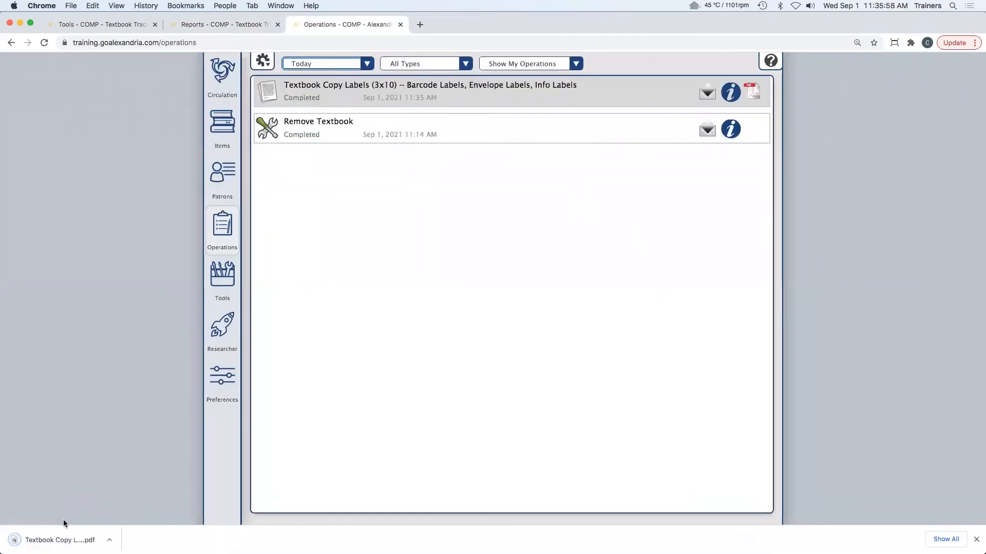
{"action": "left_click", "coordinate": [43, 541]}
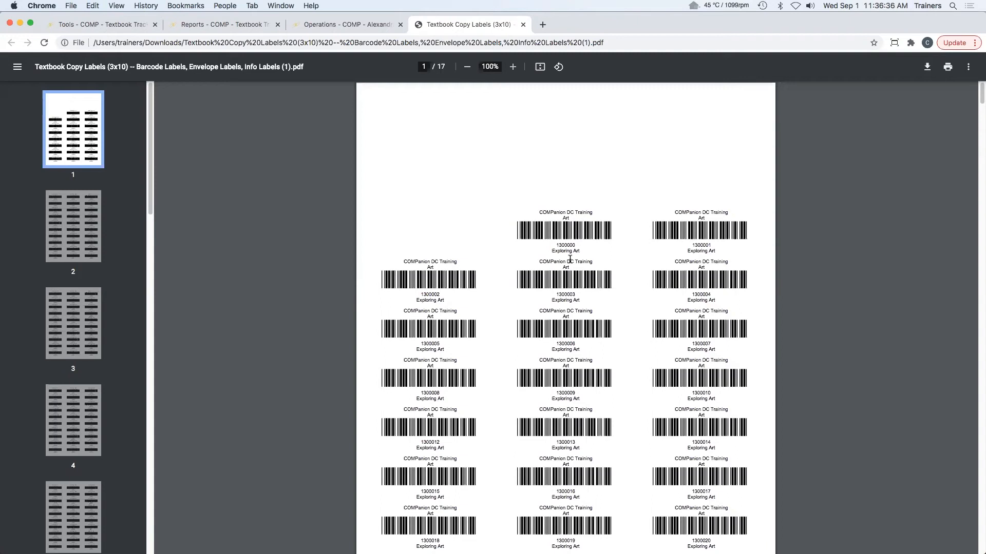
Open the label PDF in Preview and bring up its print settings.
{"action": "left_click", "coordinate": [949, 67]}
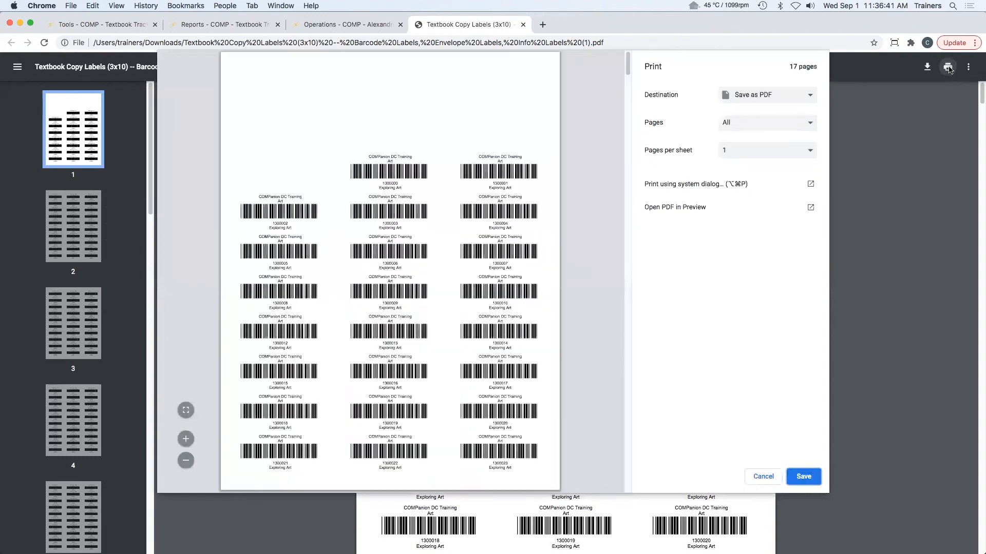
{"action": "left_click", "coordinate": [811, 208]}
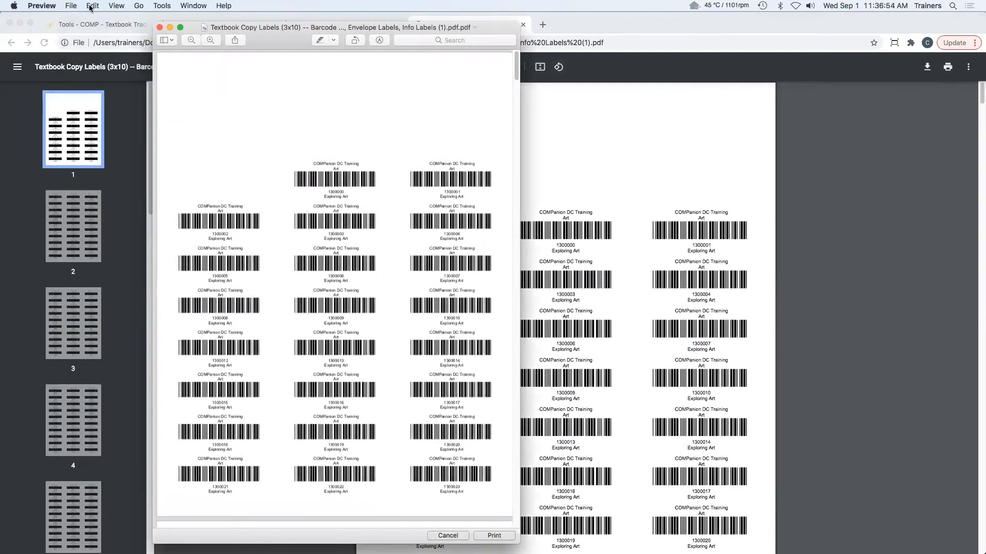
{"action": "left_click", "coordinate": [71, 6]}
{"action": "left_click", "coordinate": [81, 209]}
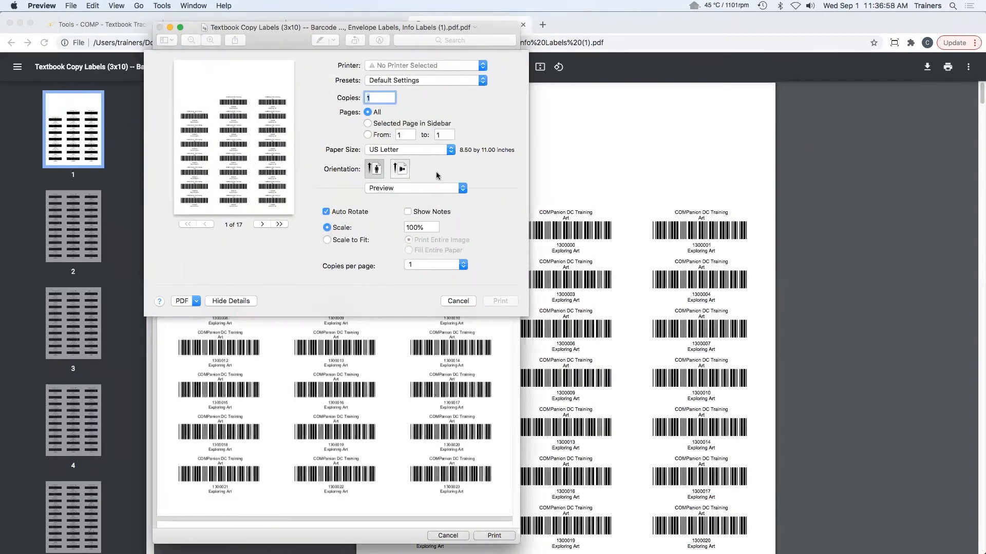
Switch the label printout to Scale to Fit and back to a fixed scale of 100%.
{"action": "left_click", "coordinate": [327, 241]}
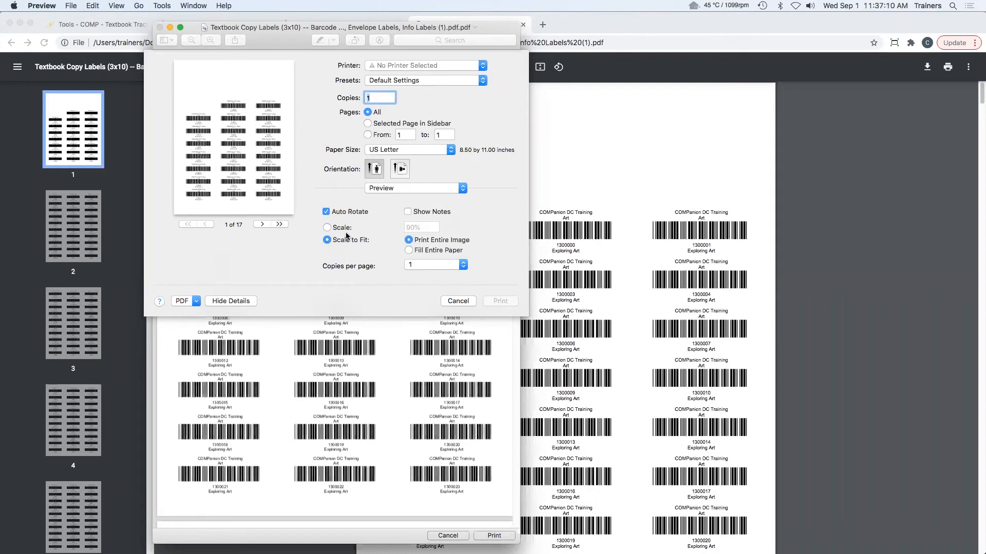
{"action": "left_click", "coordinate": [327, 227]}
{"action": "left_click", "coordinate": [415, 227]}
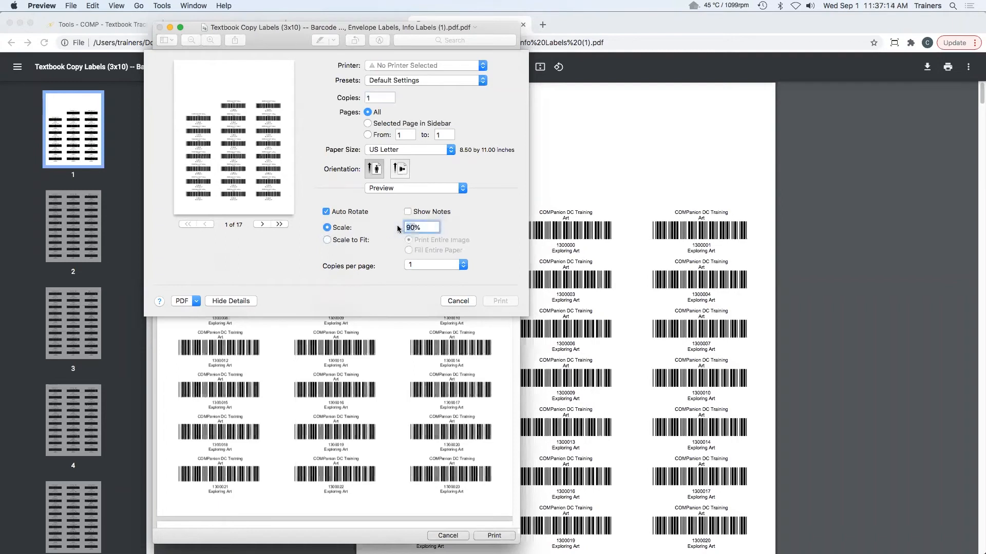
{"action": "type", "text": "100"}
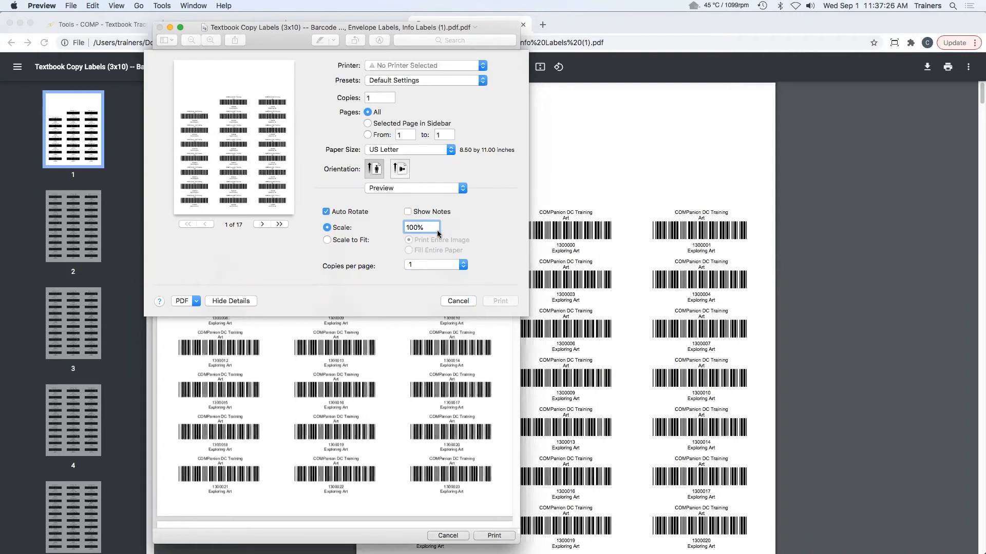
Cancel printing and close both the Preview window and the browser copy of the label PDF.
{"action": "left_click", "coordinate": [458, 301]}
{"action": "left_click", "coordinate": [159, 28]}
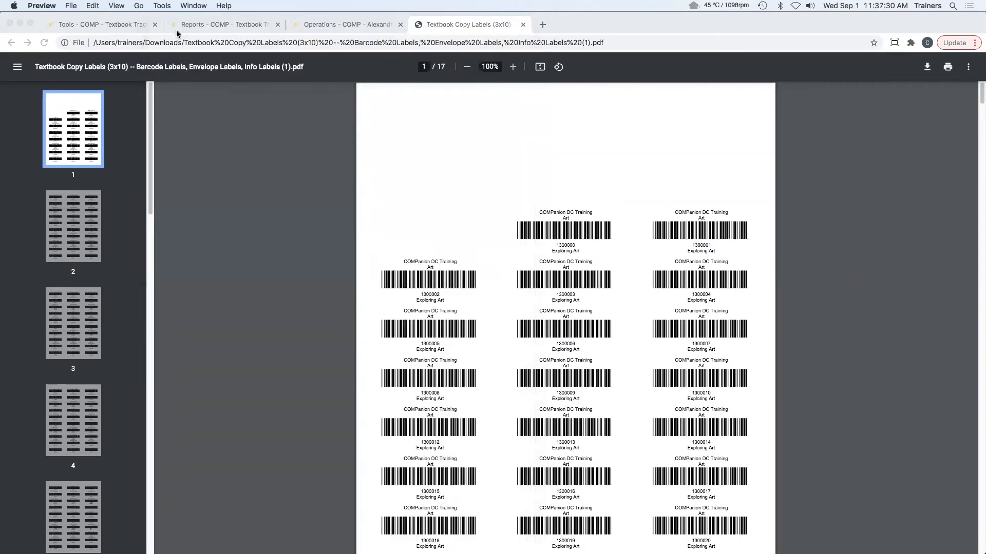
{"action": "left_click", "coordinate": [522, 27]}
{"action": "left_click", "coordinate": [523, 25]}
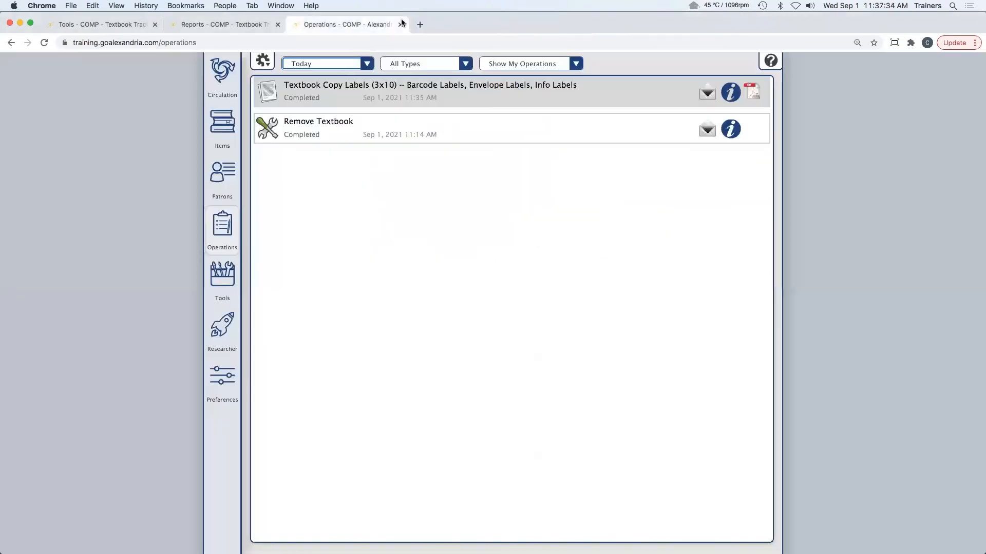
Return to the reports and open the selections of the Loaned Textbooks Information report in the Circulation category.
{"action": "left_click", "coordinate": [236, 24]}
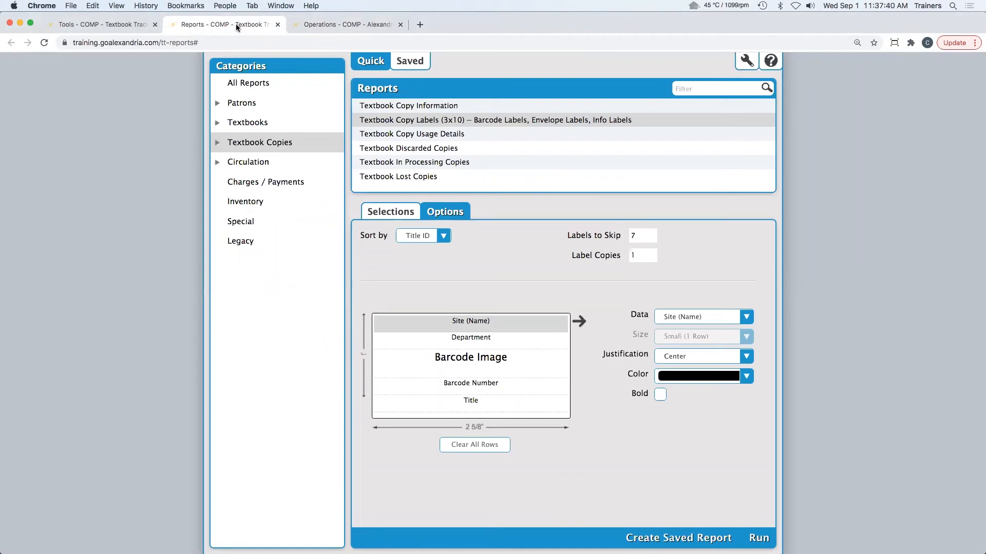
{"action": "left_click", "coordinate": [247, 162]}
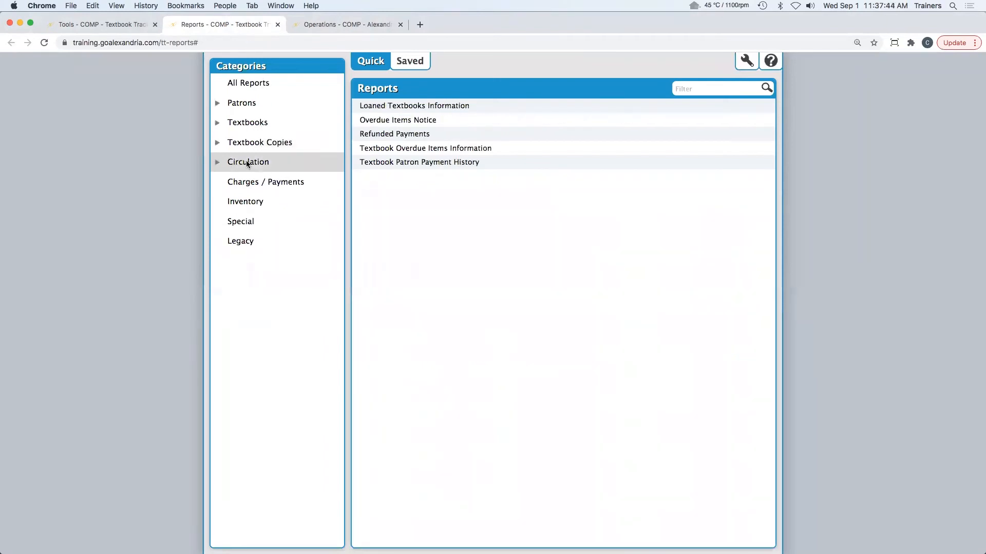
{"action": "left_click", "coordinate": [401, 106]}
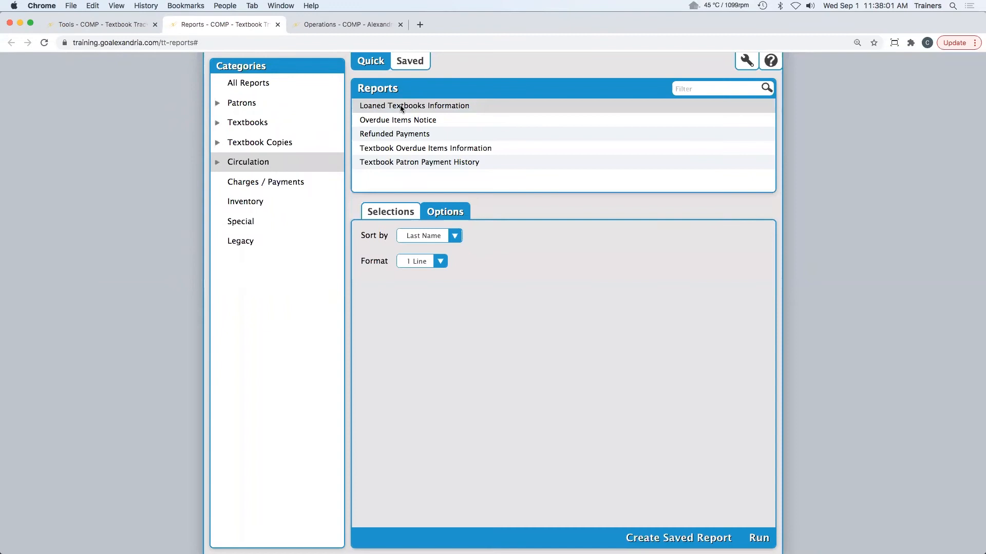
{"action": "left_click", "coordinate": [393, 215]}
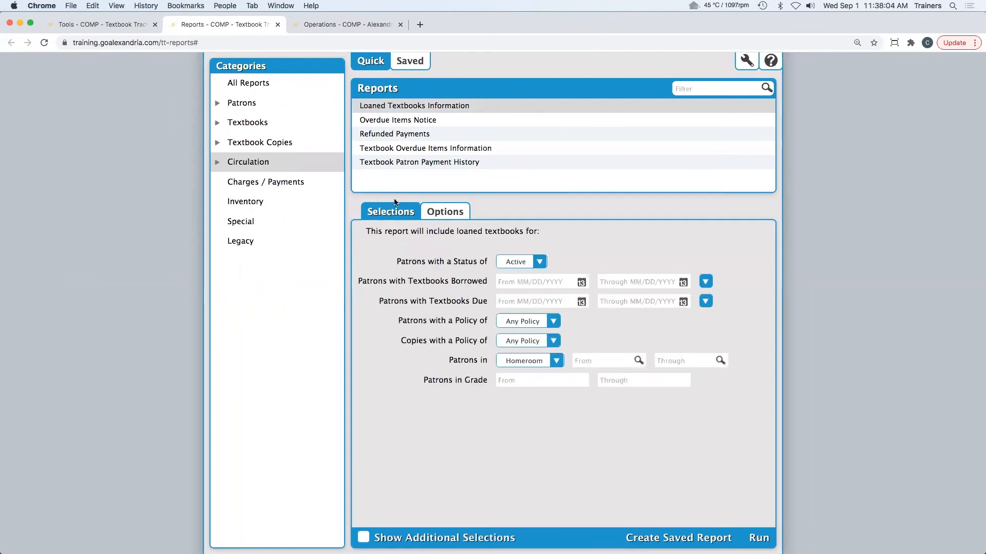
Show the loaned textbooks report's additional selections and review the available copy policies without changing the policy.
{"action": "left_click", "coordinate": [363, 539]}
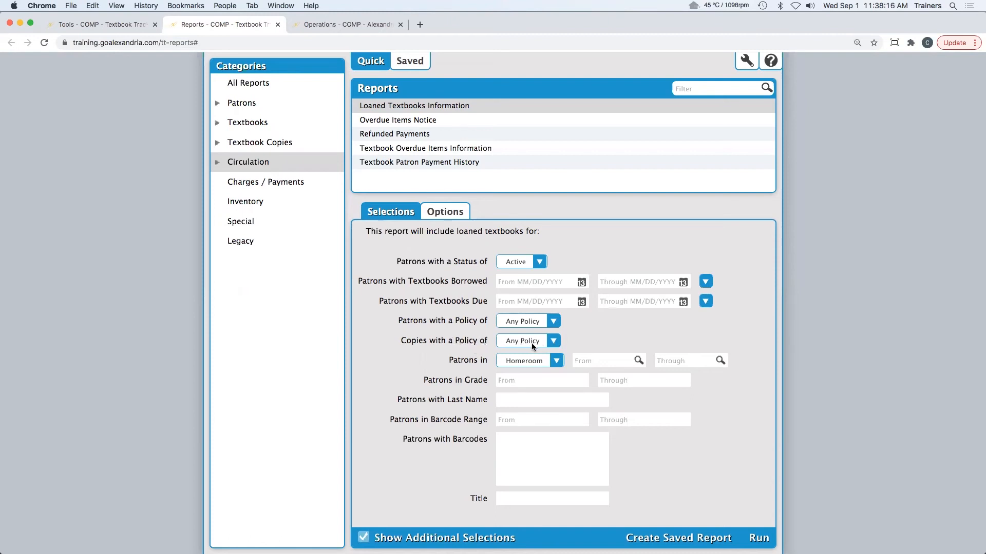
{"action": "left_click", "coordinate": [551, 342]}
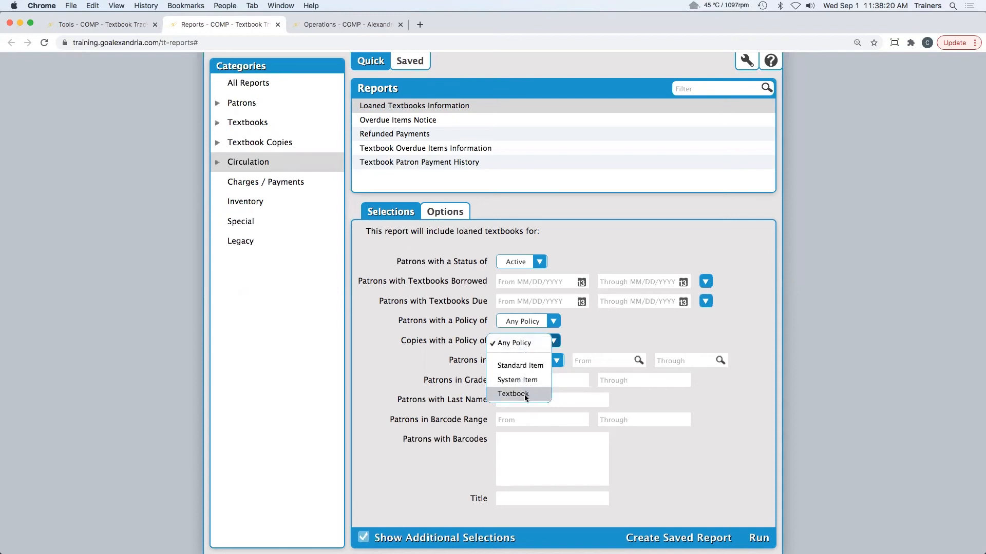
{"action": "left_click", "coordinate": [589, 334]}
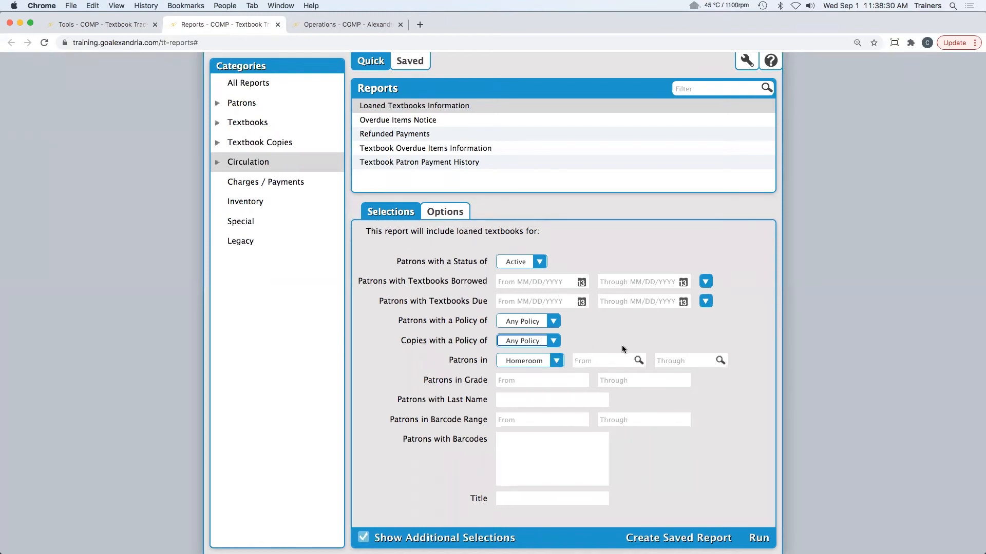
Limit the loaned textbooks report to one teacher's homeroom in both range fields and show the report's sorting and format options.
{"action": "left_click", "coordinate": [638, 360]}
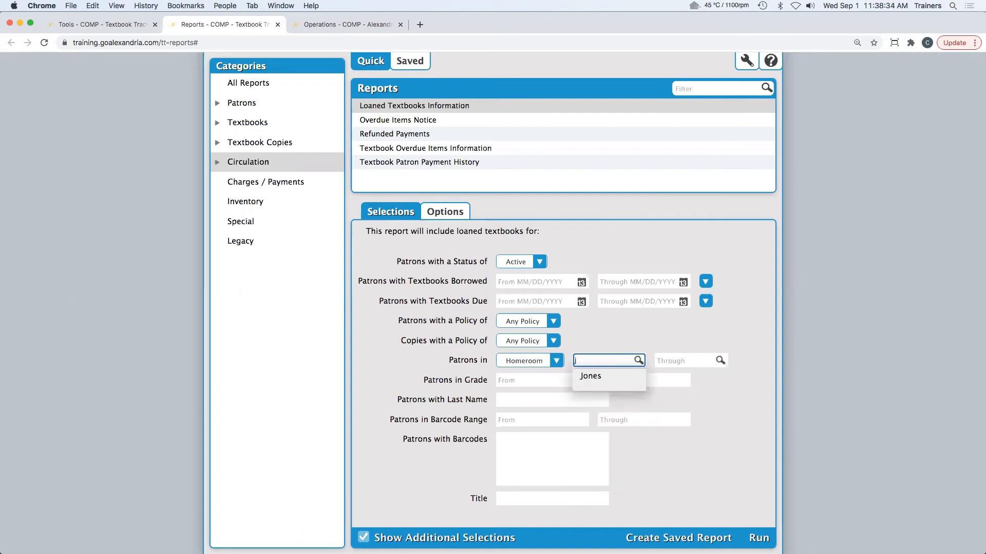
{"action": "left_click", "coordinate": [590, 377]}
{"action": "left_click", "coordinate": [675, 356]}
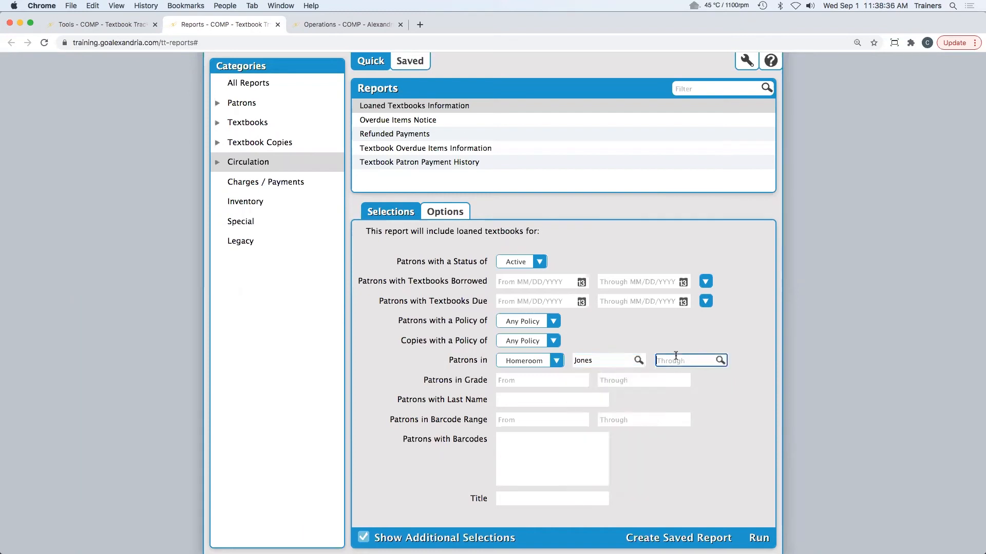
{"action": "type", "text": "j"}
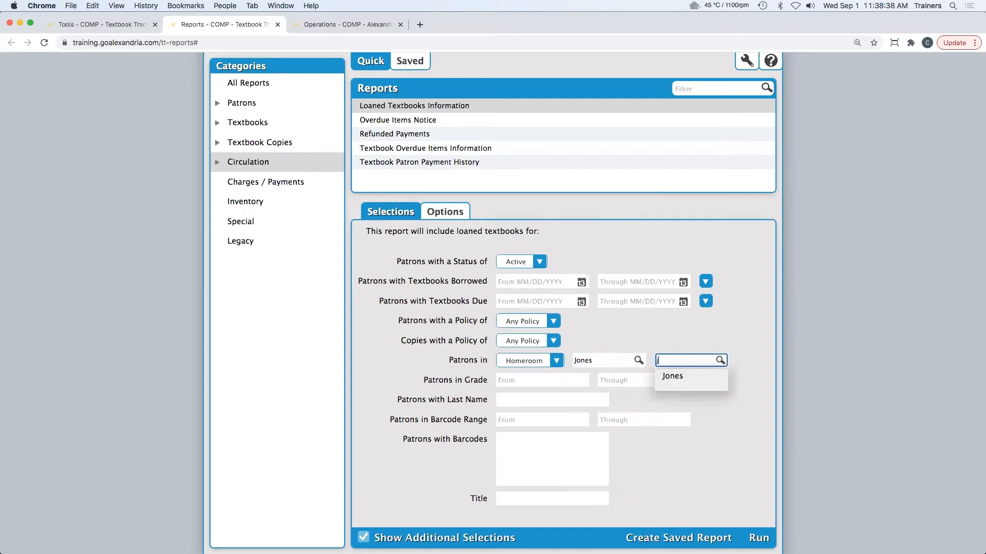
{"action": "left_click", "coordinate": [691, 372]}
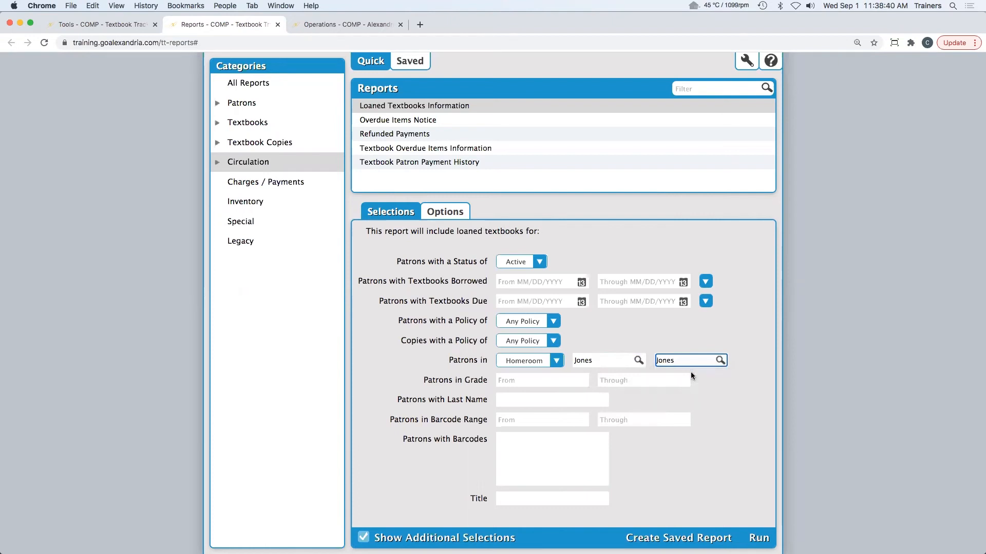
{"action": "left_click", "coordinate": [442, 209]}
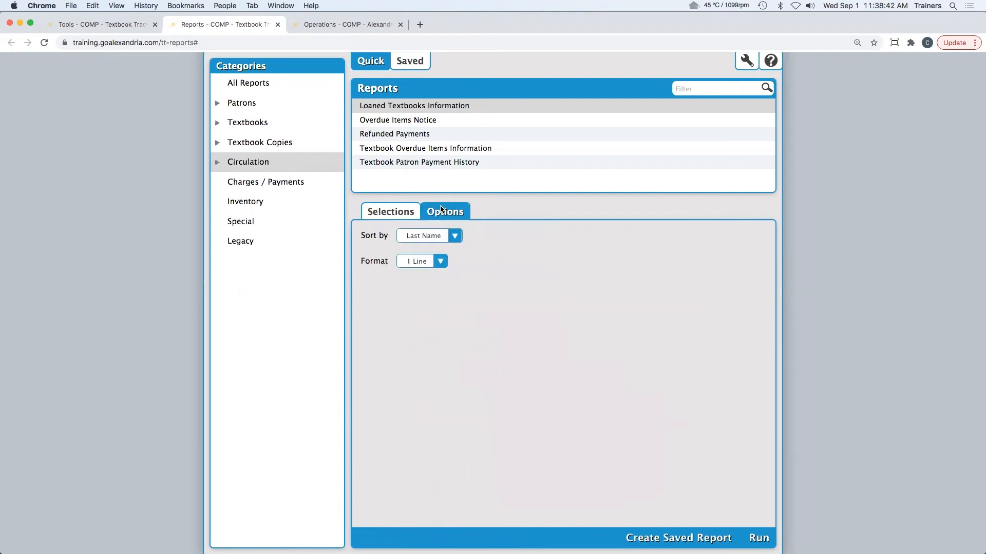
Review the available sort orders and formats for the Loaned Textbooks Information report, keeping Last Name and 1 Line.
{"action": "left_click", "coordinate": [454, 237]}
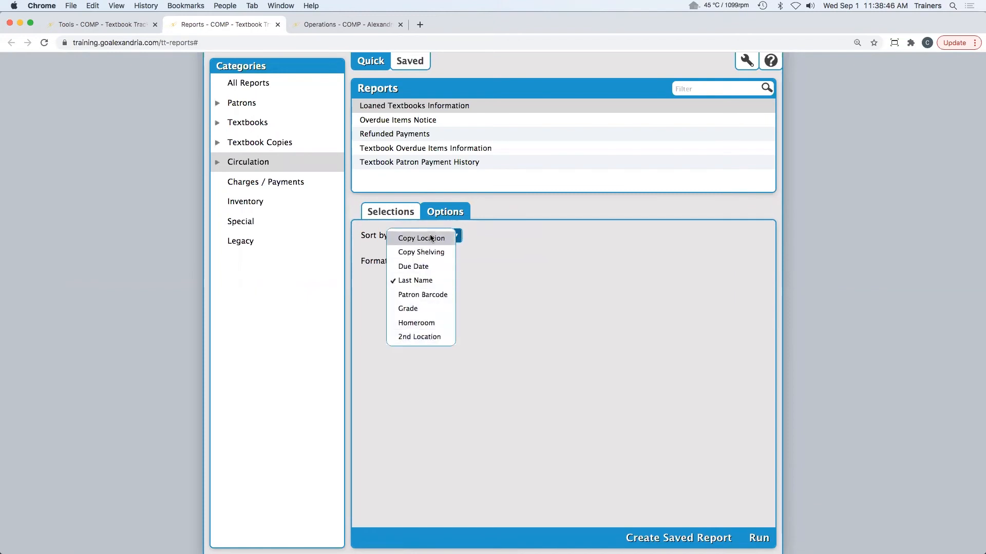
{"action": "left_click", "coordinate": [465, 234]}
{"action": "left_click", "coordinate": [437, 262]}
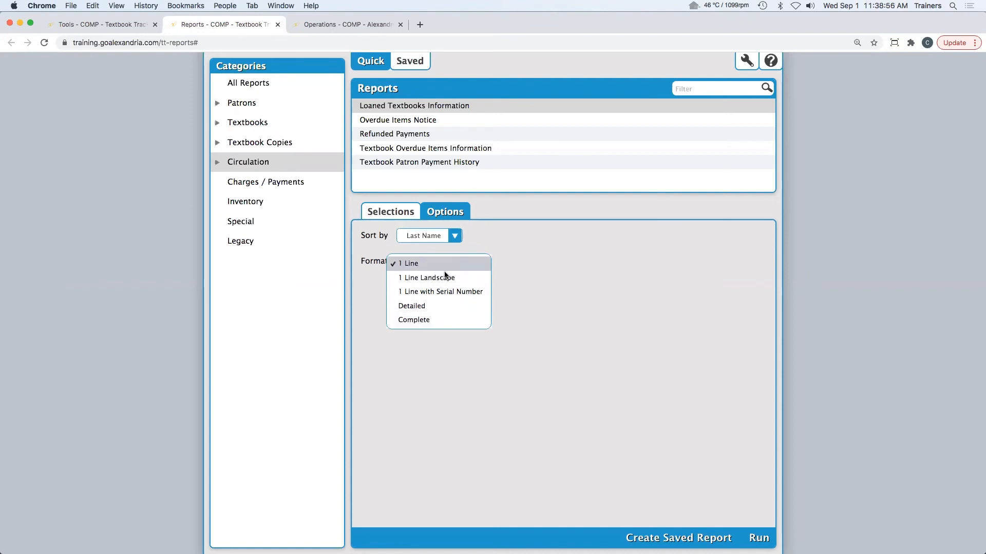
{"action": "left_click", "coordinate": [508, 256]}
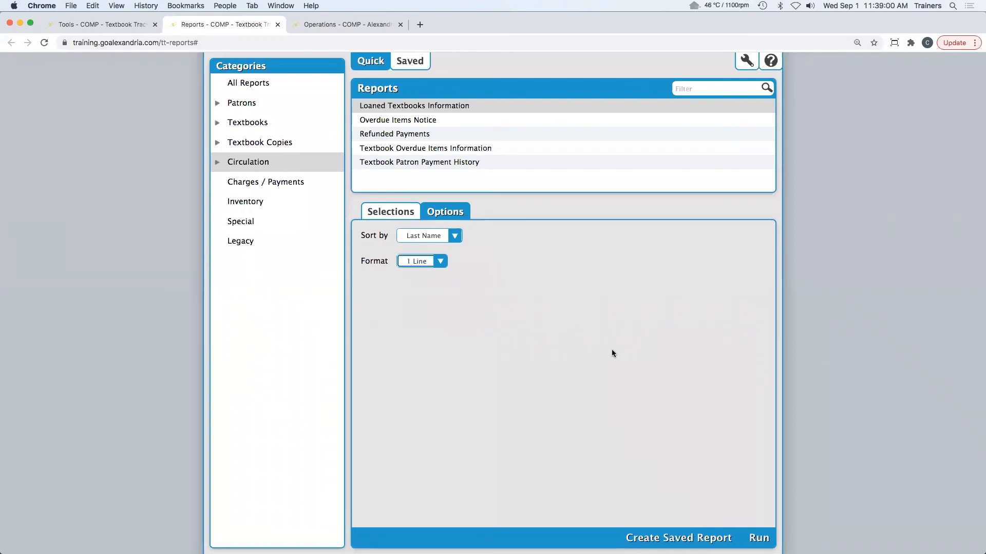
Run the Loaned Textbooks Information report, download its PDF from the operations list and open it.
{"action": "left_click", "coordinate": [754, 538]}
{"action": "left_click", "coordinate": [747, 61]}
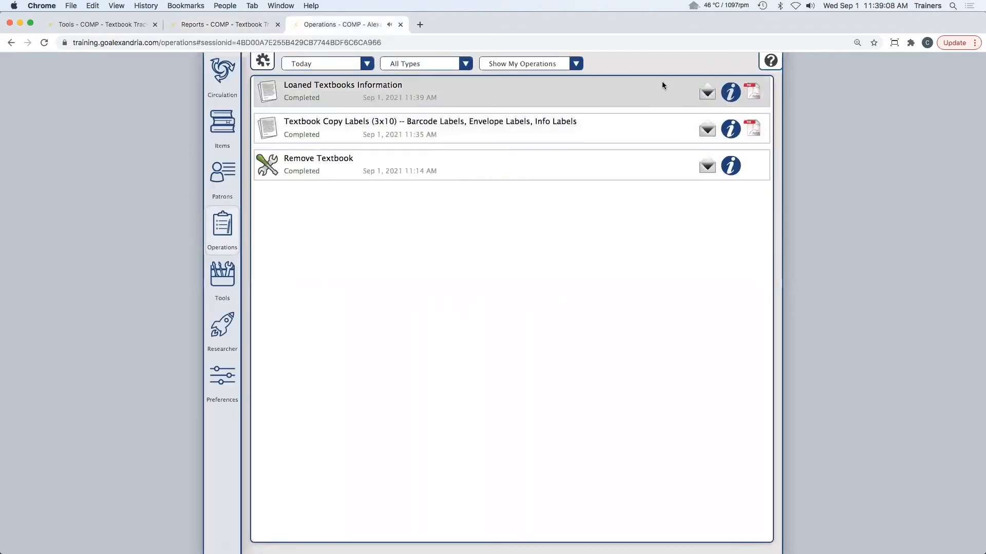
{"action": "left_click", "coordinate": [754, 94]}
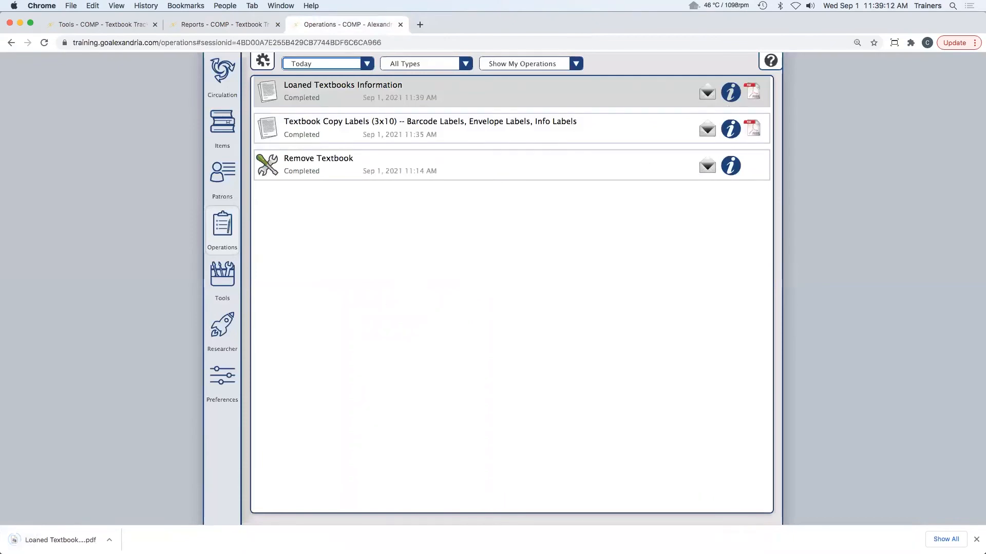
{"action": "left_click", "coordinate": [57, 540]}
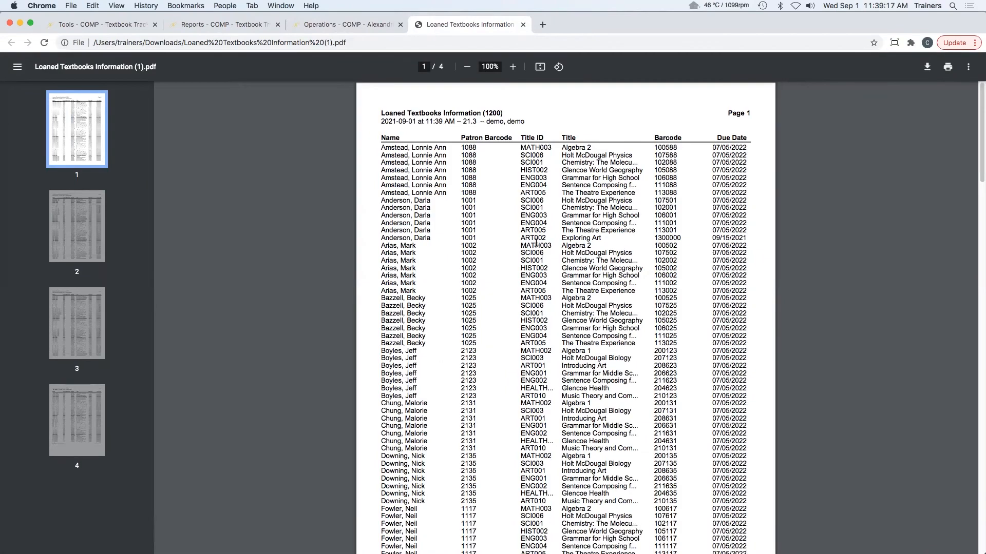
Look through the loaned textbooks PDF from the first page to the last and close it.
{"action": "scroll", "coordinate": [536, 241], "scroll_direction": "down", "scroll_amount": 20}
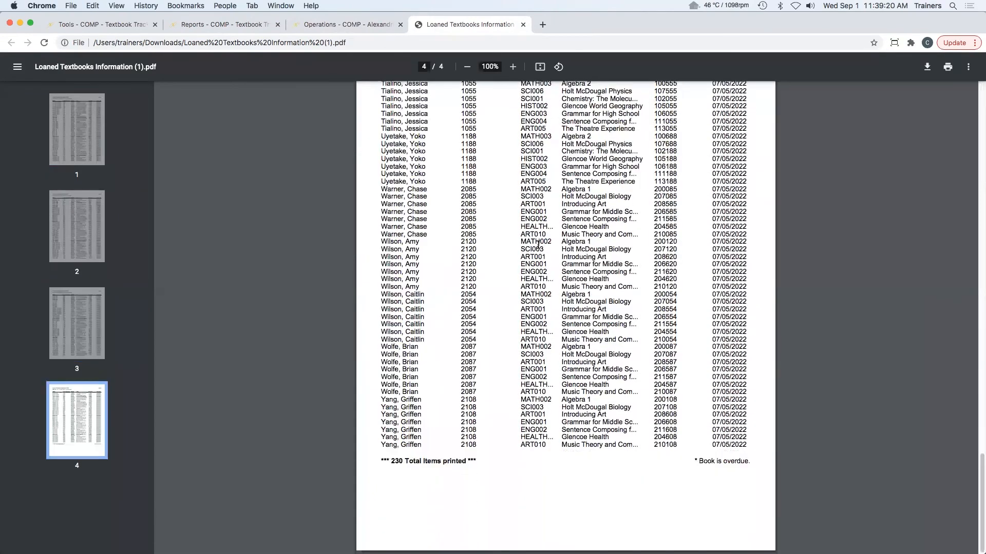
{"action": "scroll", "coordinate": [537, 245], "scroll_direction": "up", "scroll_amount": 20}
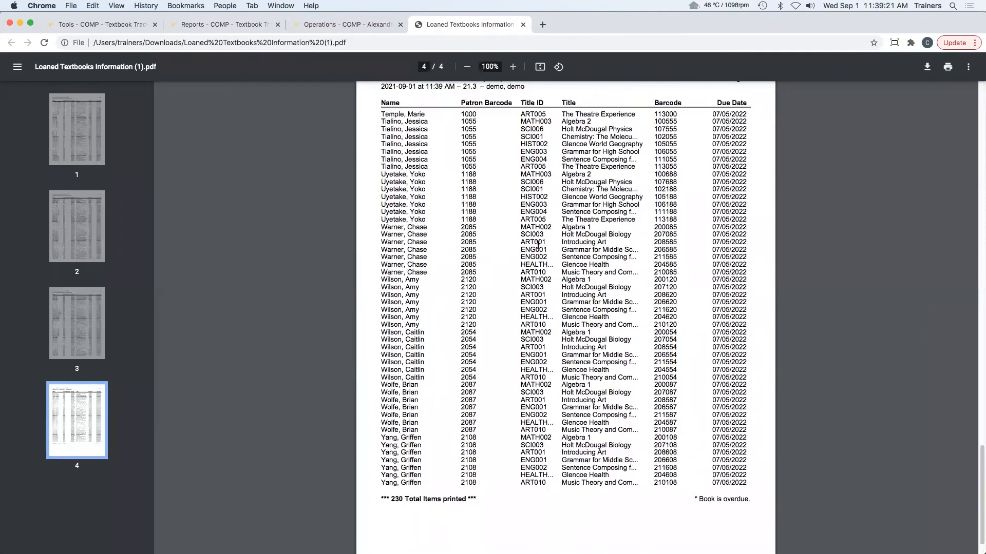
{"action": "scroll", "coordinate": [514, 204], "scroll_direction": "up", "scroll_amount": 5}
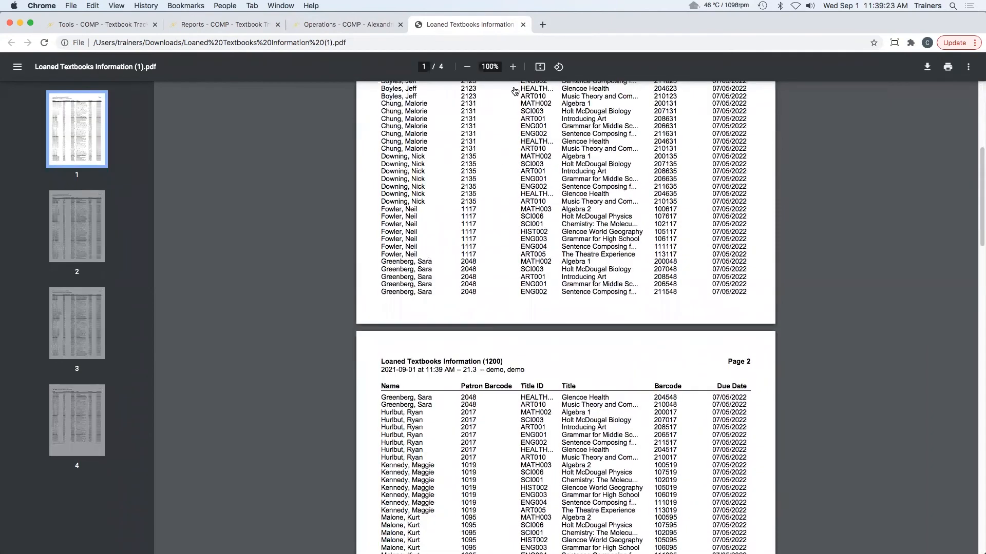
{"action": "left_click", "coordinate": [523, 24]}
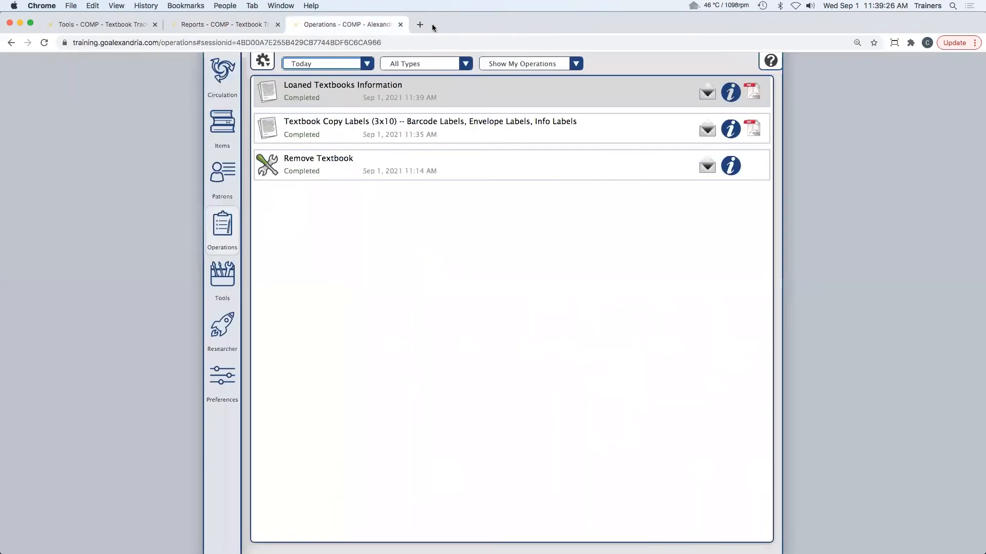
Close the Reports and Operations browser pages to return to Textbook Tracker's Tools page.
{"action": "left_click", "coordinate": [233, 27]}
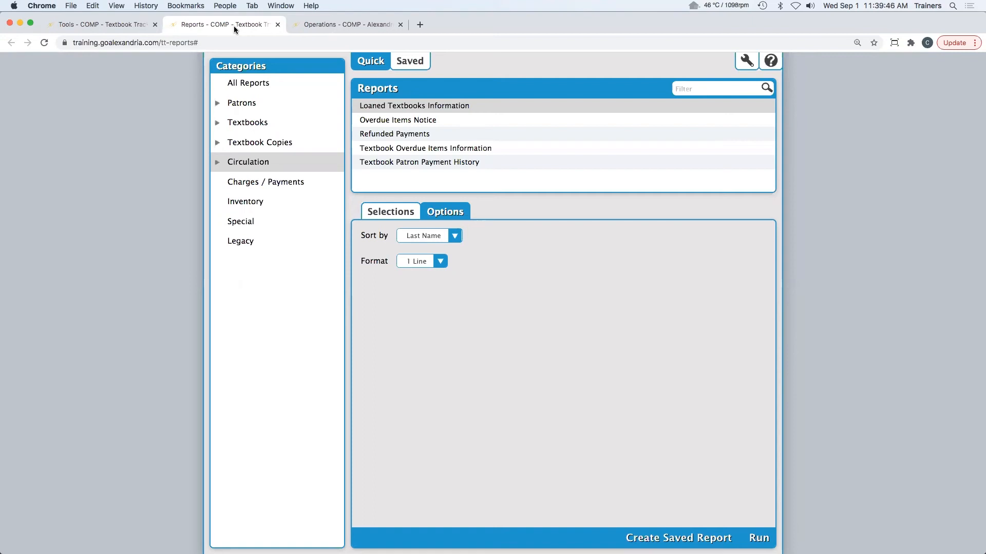
{"action": "left_click", "coordinate": [277, 25]}
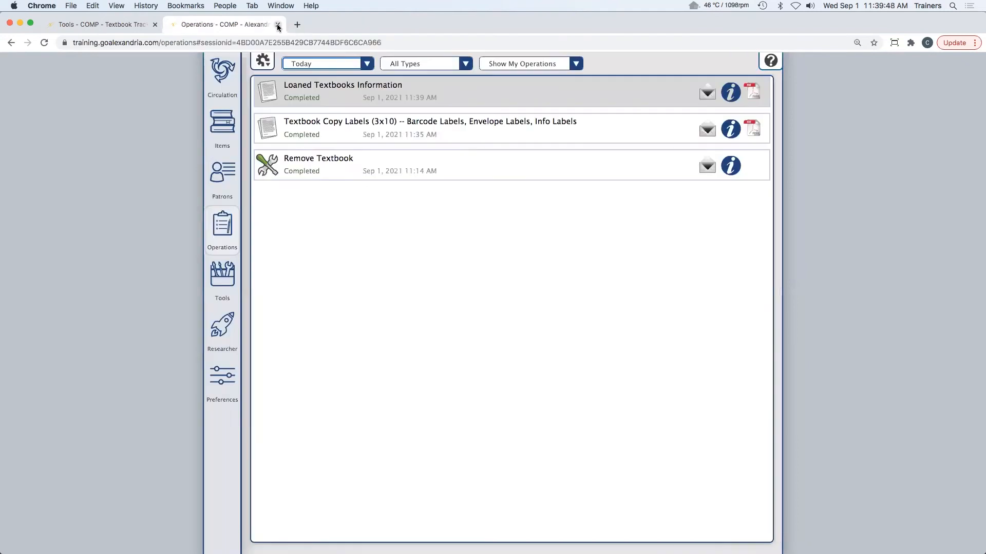
{"action": "left_click", "coordinate": [278, 25]}
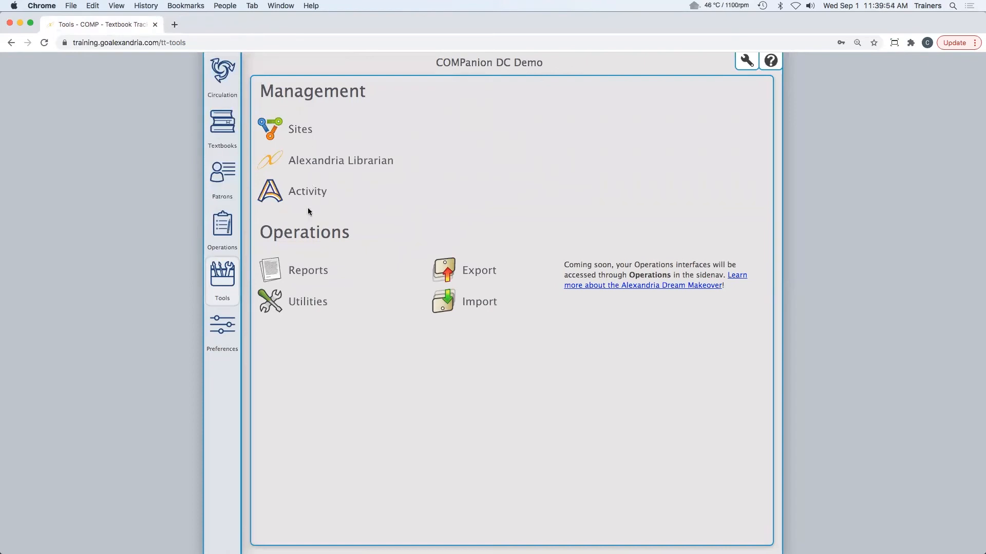
View the full list of textbook utilities and close it.
{"action": "left_click", "coordinate": [309, 303]}
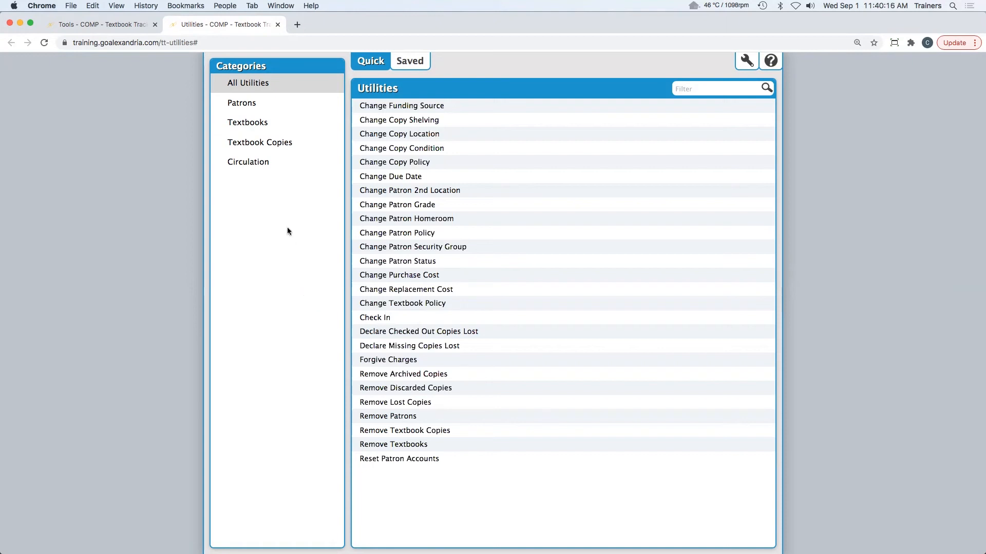
{"action": "left_click", "coordinate": [277, 25]}
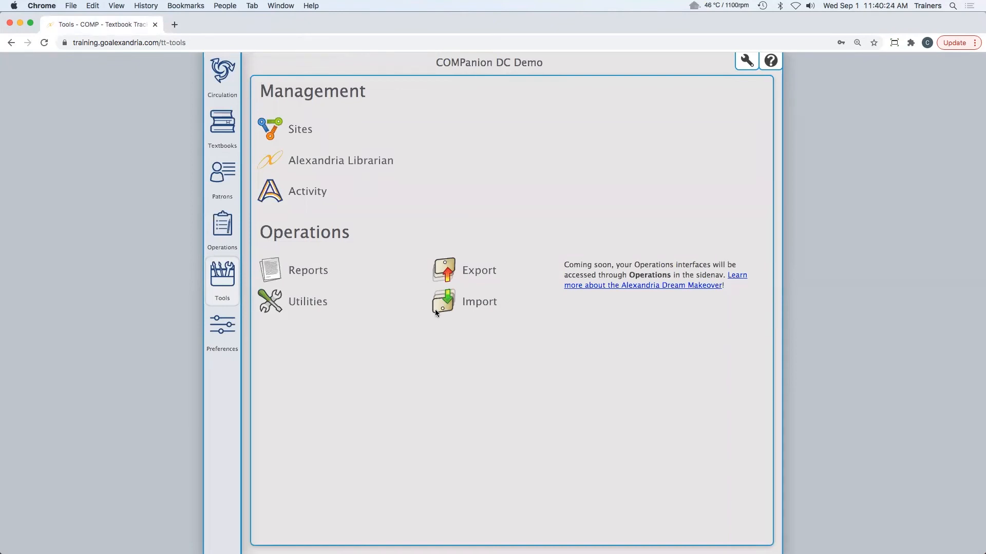
Start a patron import and choose the 215-byte Patron Import file from the Patron Import Files folder.
{"action": "left_click", "coordinate": [475, 304]}
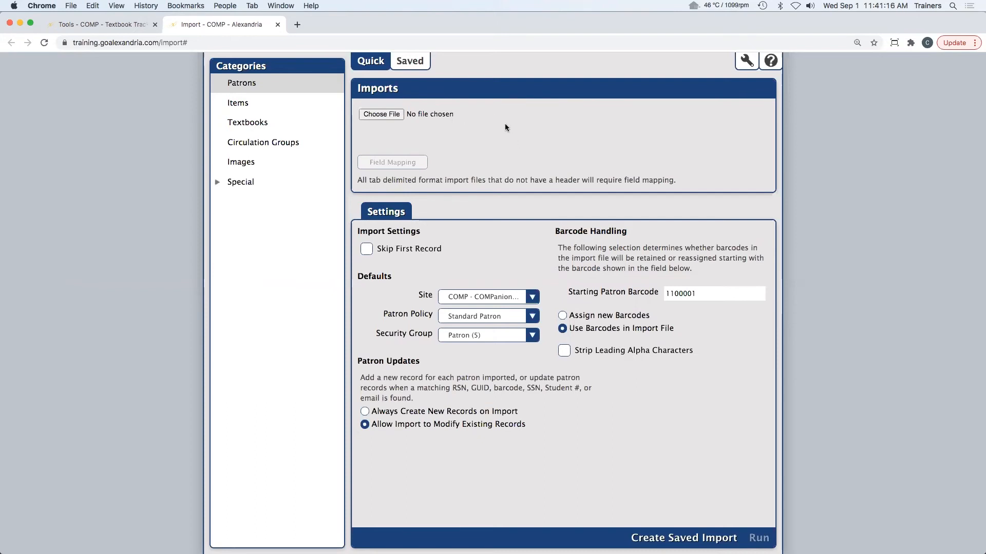
{"action": "left_click", "coordinate": [398, 117]}
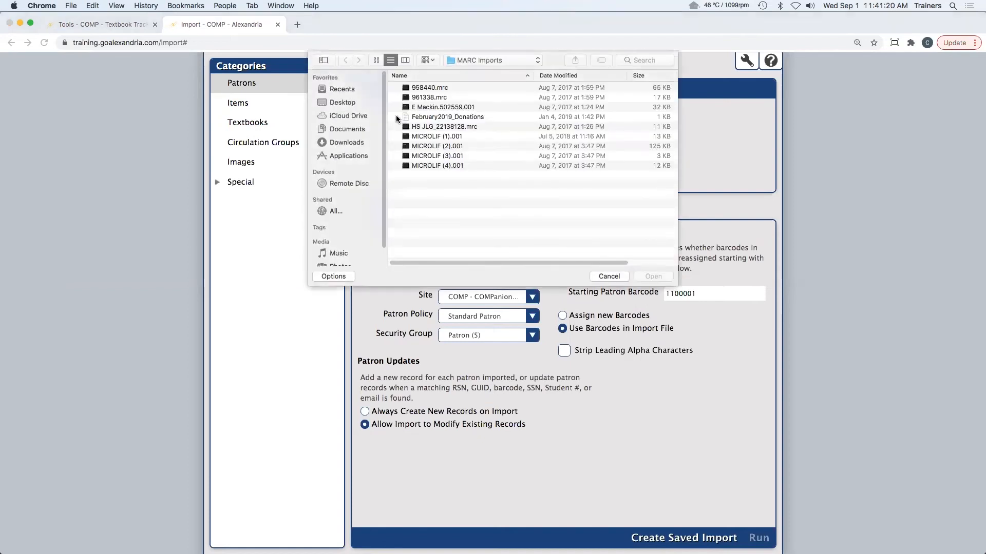
{"action": "left_click", "coordinate": [492, 60]}
{"action": "left_click", "coordinate": [506, 159]}
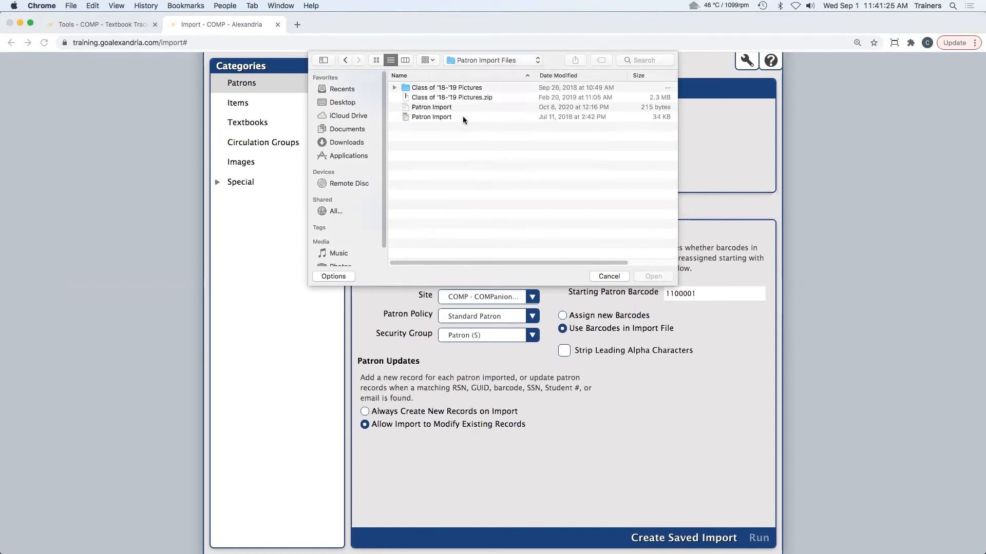
{"action": "left_click", "coordinate": [427, 107]}
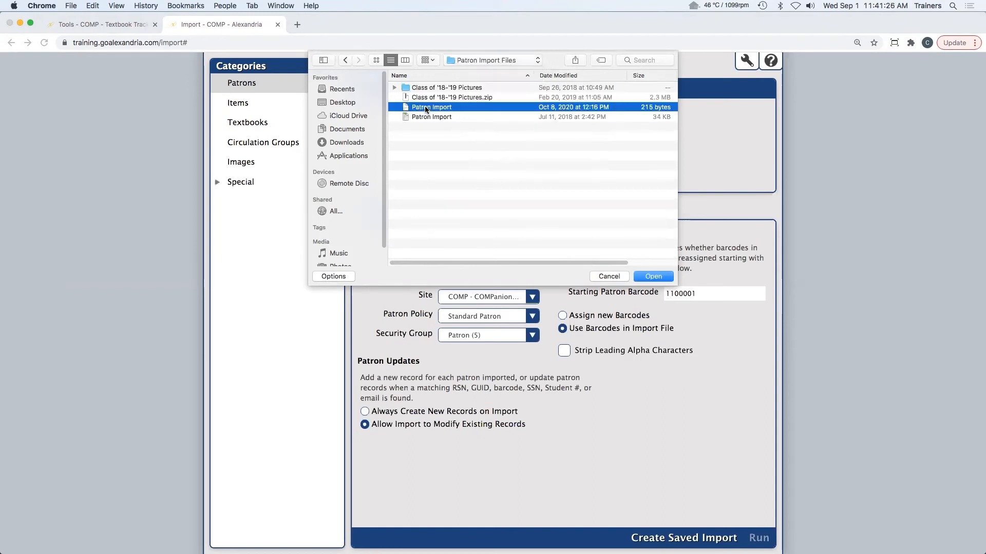
{"action": "left_click", "coordinate": [653, 277]}
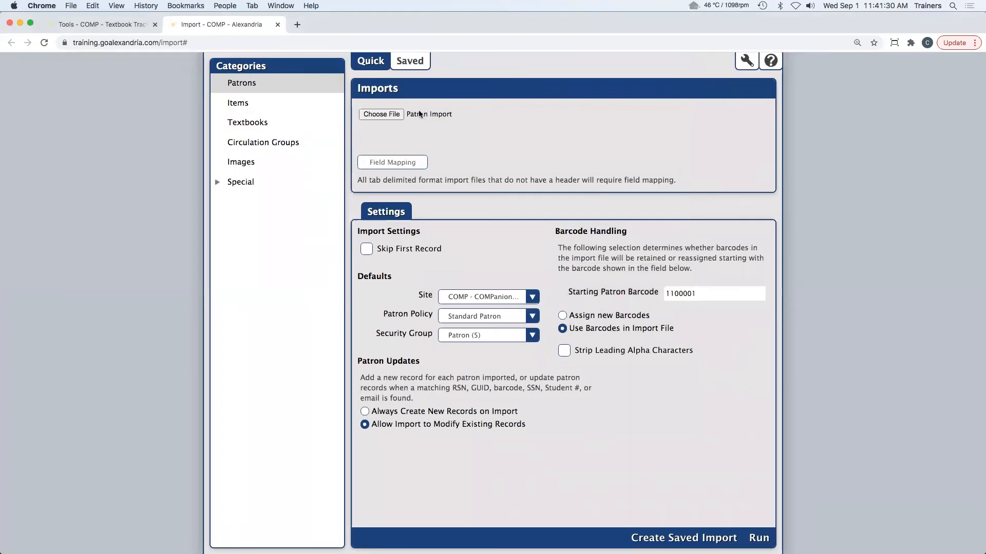
Map the patron import fields in the order First Name, Last Name, Barcode, Grade, Homeroom and save the mapping.
{"action": "left_click", "coordinate": [392, 162]}
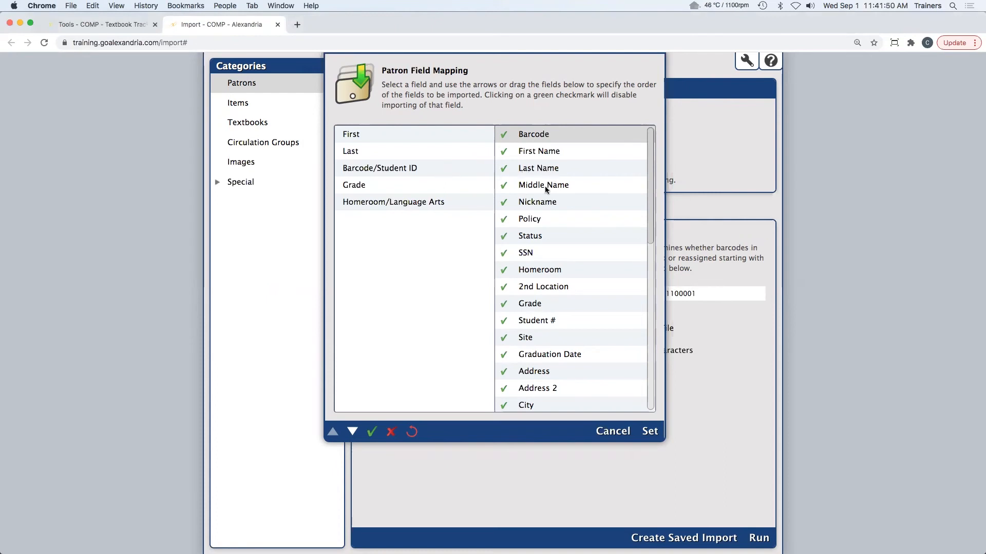
{"action": "left_click_drag", "start_coordinate": [545, 153], "coordinate": [547, 137]}
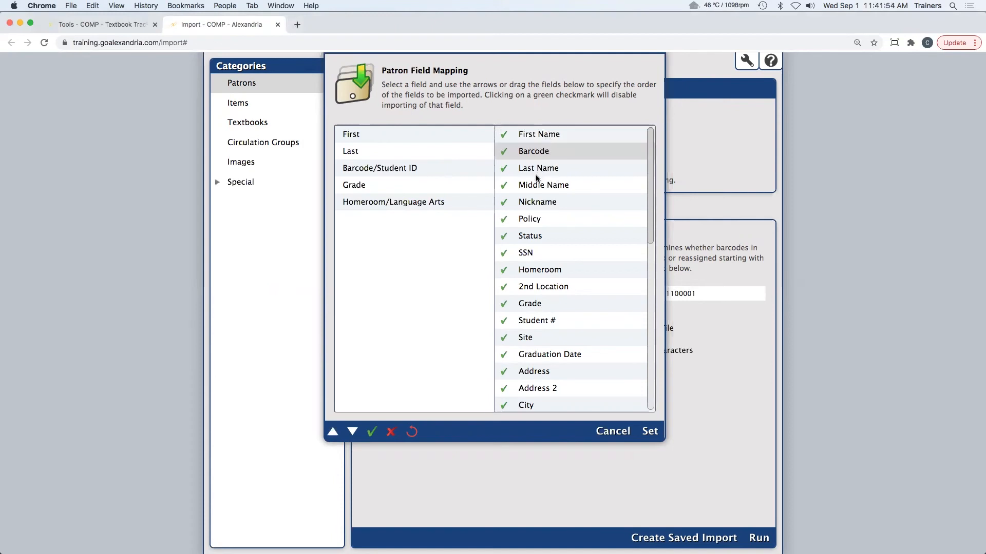
{"action": "left_click_drag", "start_coordinate": [535, 170], "coordinate": [536, 152]}
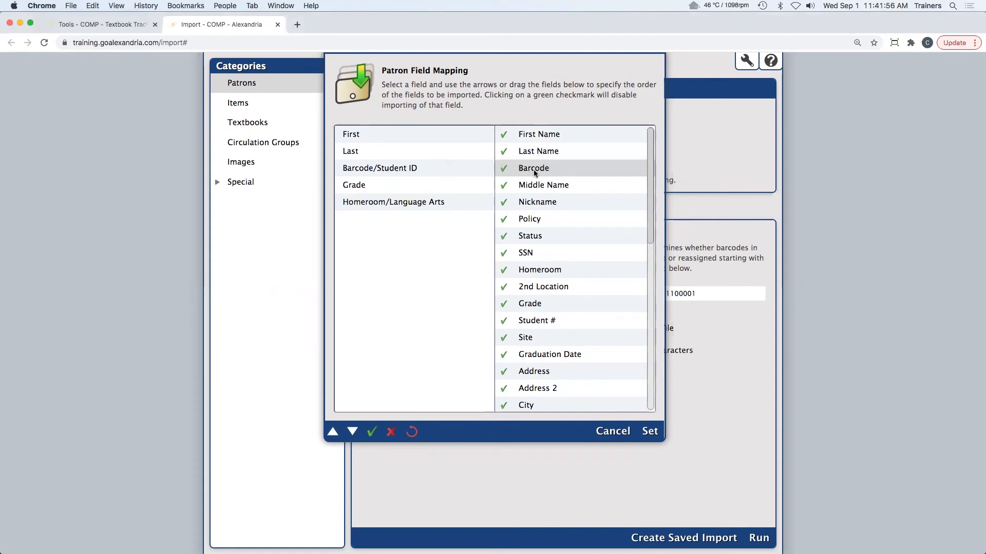
{"action": "left_click_drag", "start_coordinate": [533, 306], "coordinate": [535, 187]}
{"action": "left_click_drag", "start_coordinate": [546, 271], "coordinate": [539, 202]}
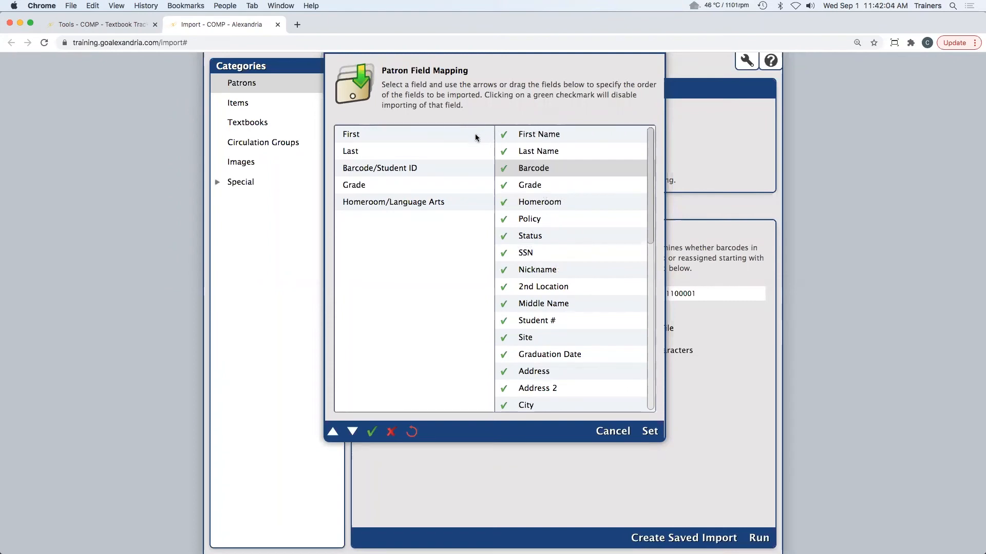
{"action": "left_click", "coordinate": [650, 432]}
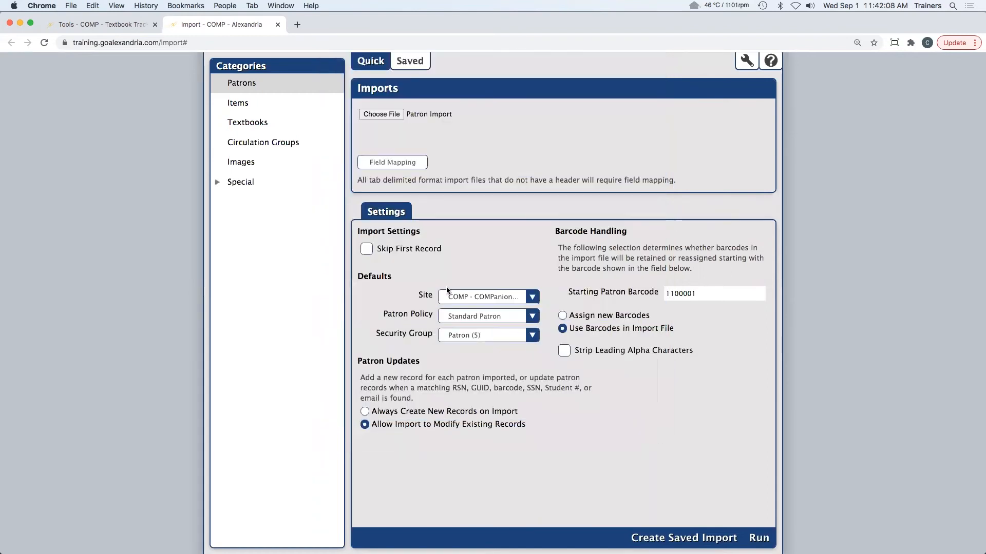
Set the patron import to skip the first record, keep COMP - COMPanion DC Demo as the site, and run it.
{"action": "left_click", "coordinate": [367, 250]}
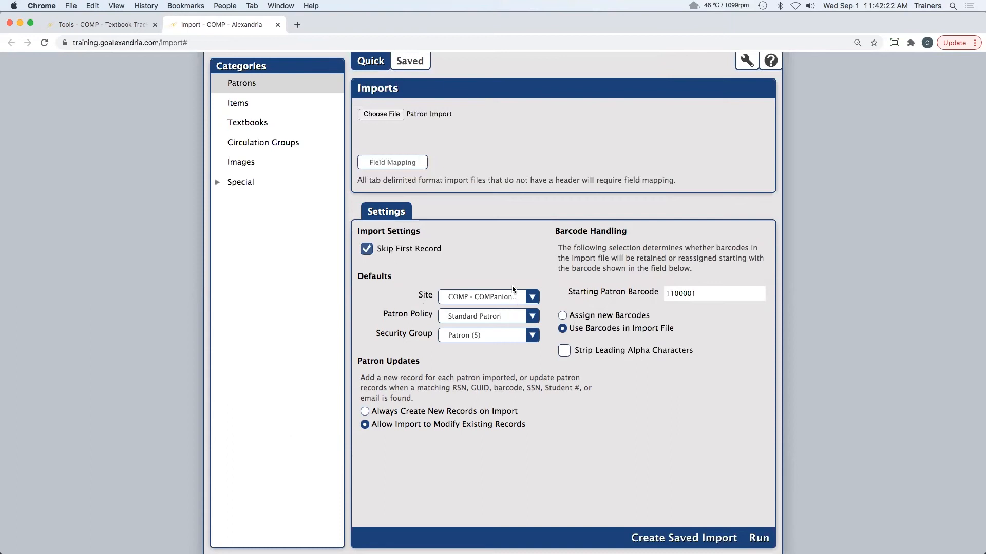
{"action": "left_click", "coordinate": [457, 296]}
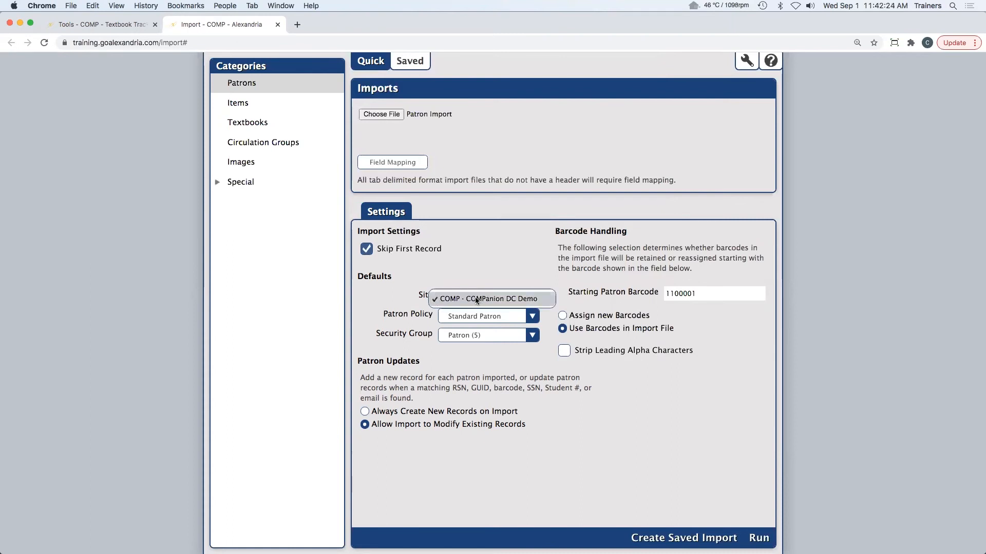
{"action": "left_click", "coordinate": [473, 298]}
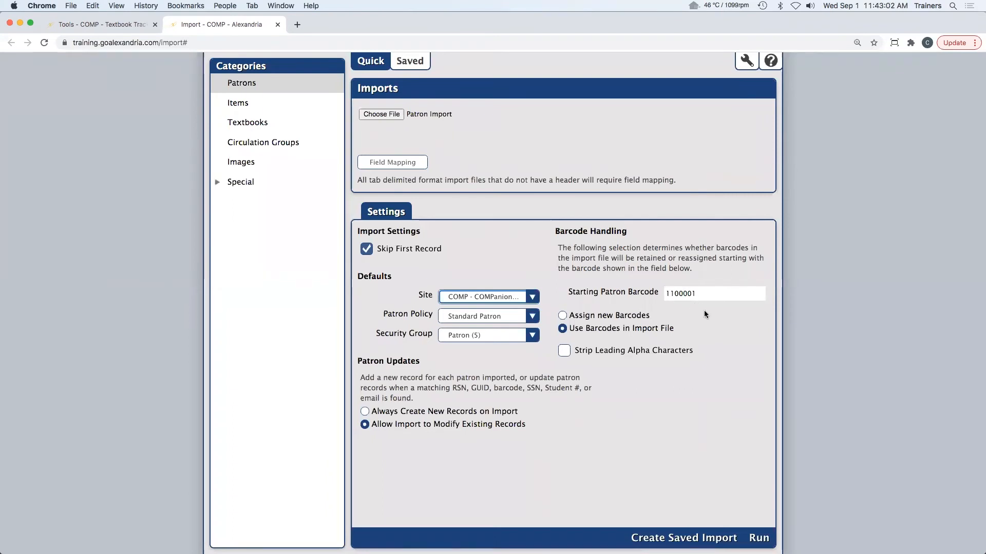
{"action": "left_click", "coordinate": [759, 542]}
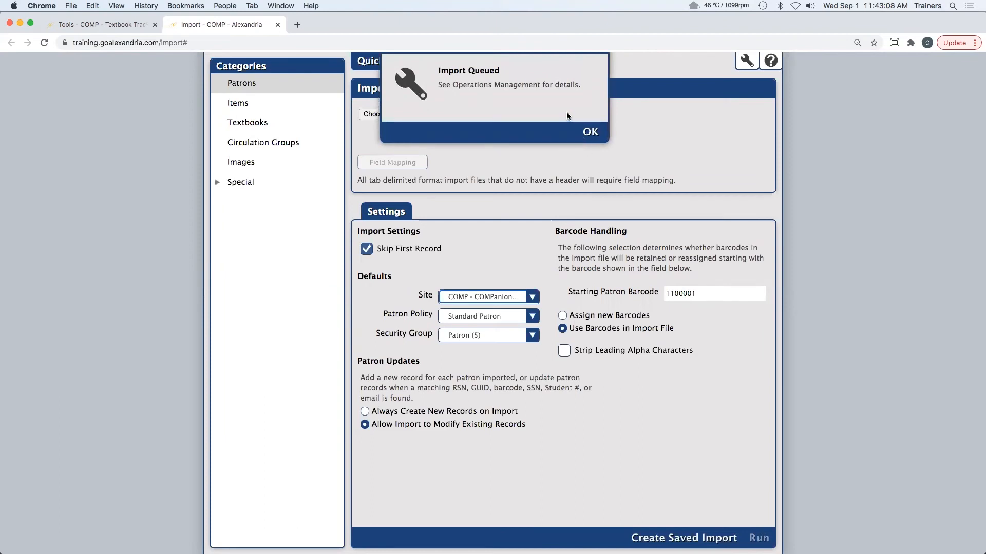
{"action": "left_click", "coordinate": [591, 135]}
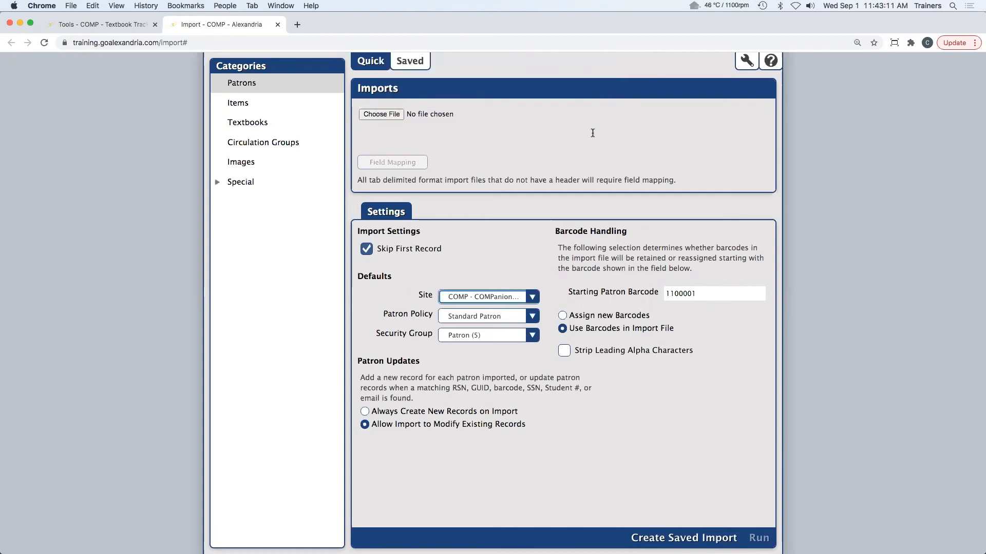
Examine the finished patron import's settings, field mapping and details in its operation log, and return to the imports.
{"action": "left_click", "coordinate": [748, 62]}
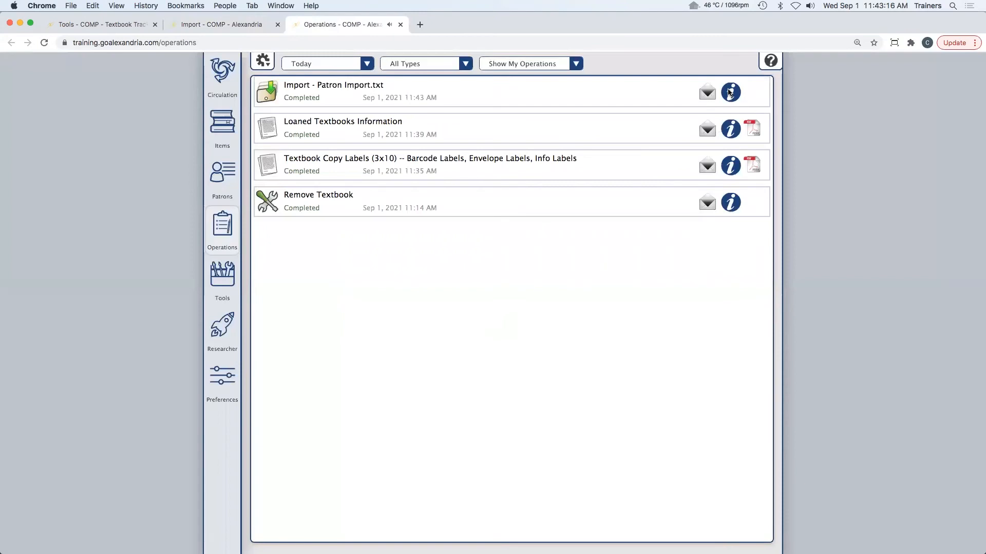
{"action": "left_click", "coordinate": [730, 94]}
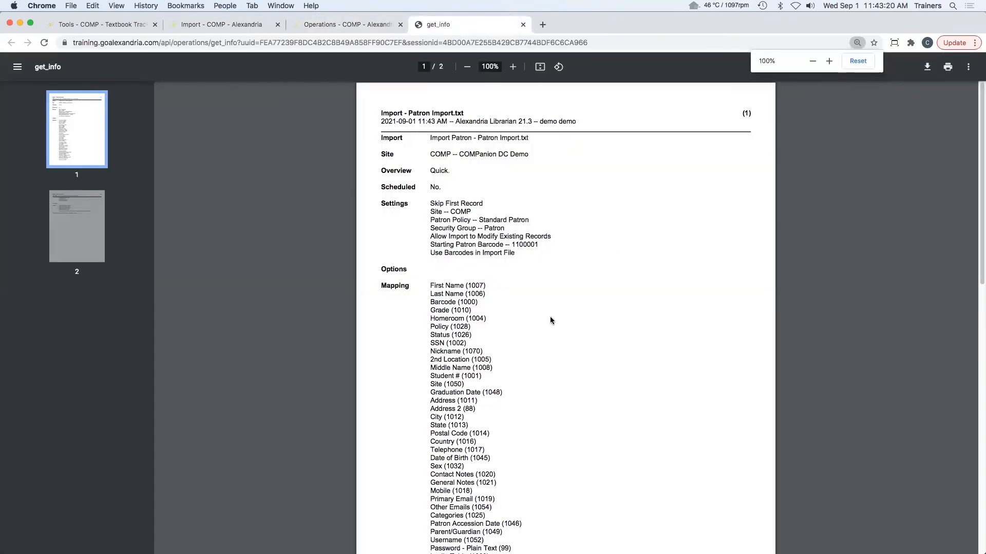
{"action": "scroll", "coordinate": [550, 321], "scroll_direction": "down", "scroll_amount": 5}
{"action": "scroll", "coordinate": [550, 320], "scroll_direction": "down", "scroll_amount": 8}
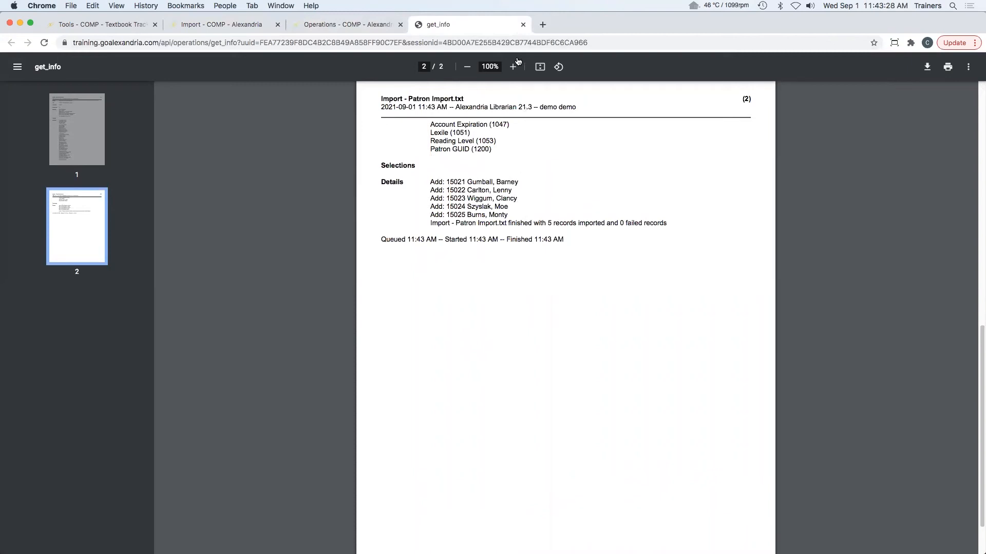
{"action": "left_click", "coordinate": [522, 25]}
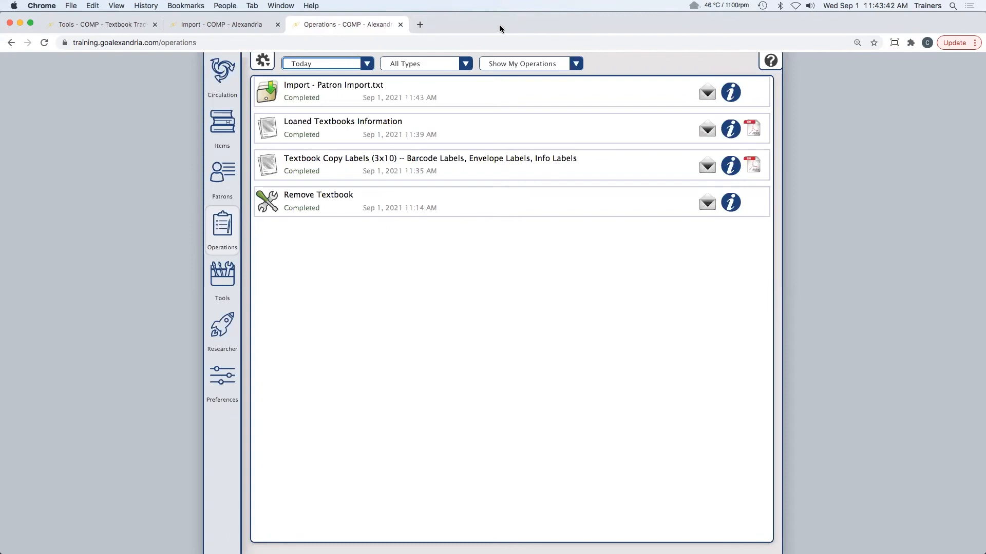
{"action": "left_click", "coordinate": [257, 26]}
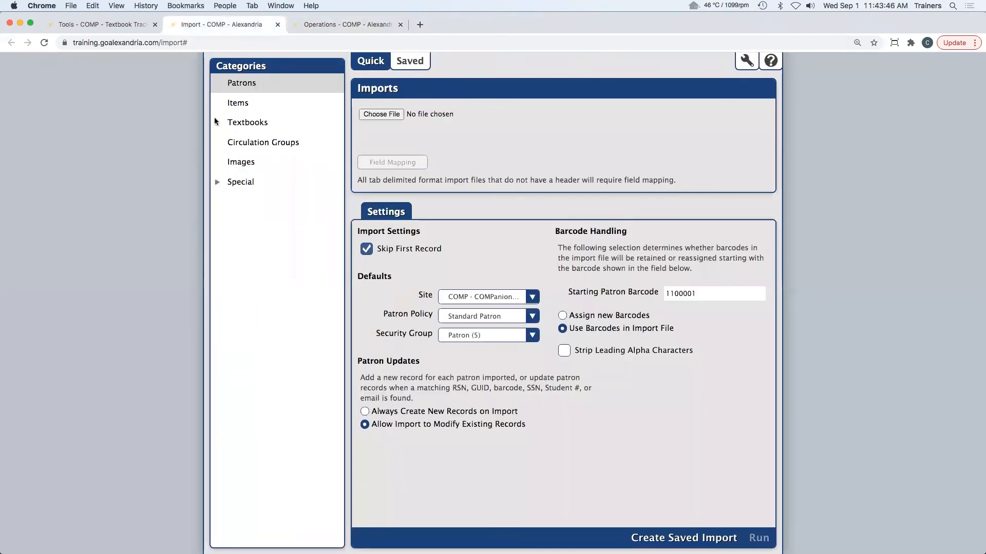
Examine the Textbooks import's settings, including the Title Update Matching choices, and its copy and title options.
{"action": "left_click", "coordinate": [247, 123]}
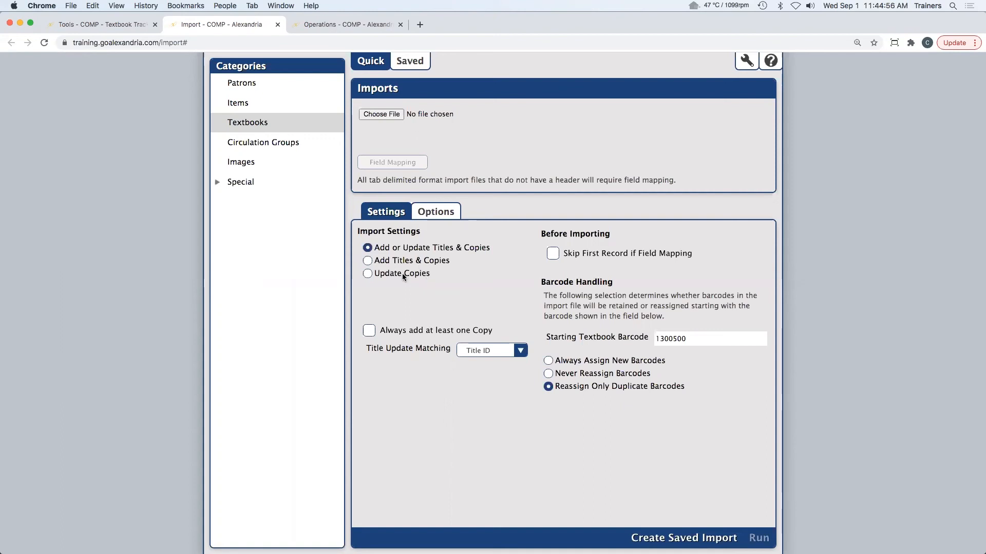
{"action": "left_click", "coordinate": [521, 351]}
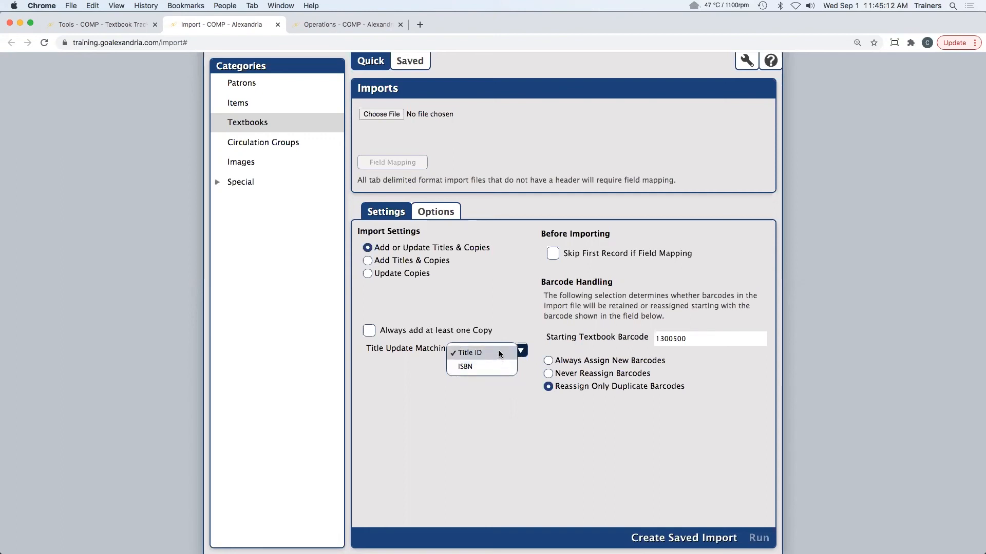
{"action": "left_click", "coordinate": [420, 354]}
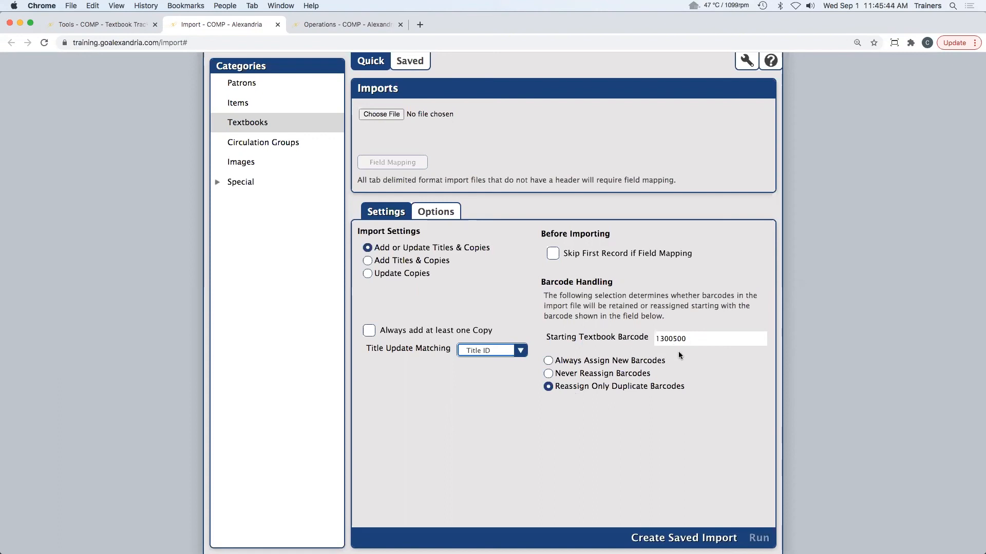
{"action": "left_click", "coordinate": [447, 215]}
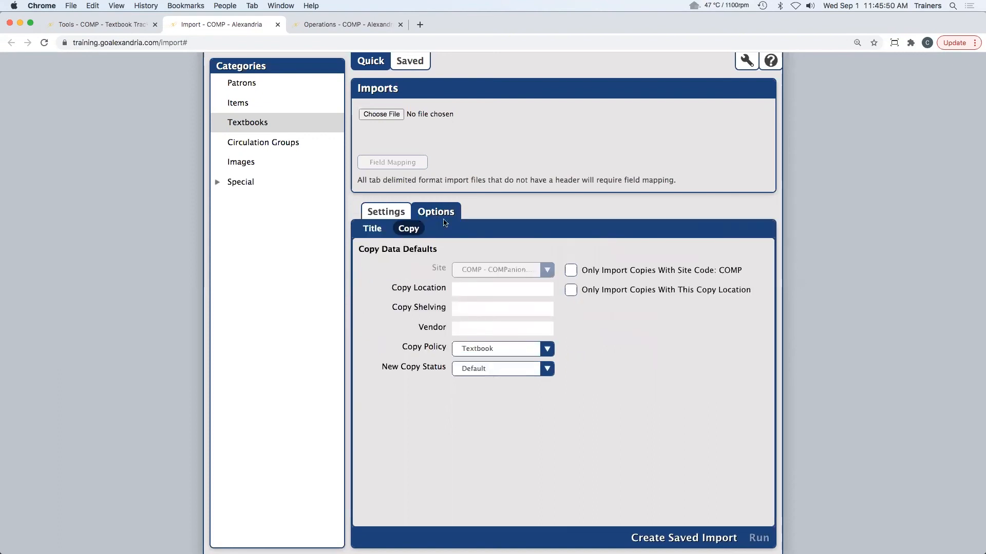
{"action": "left_click", "coordinate": [468, 334]}
{"action": "left_click", "coordinate": [376, 232]}
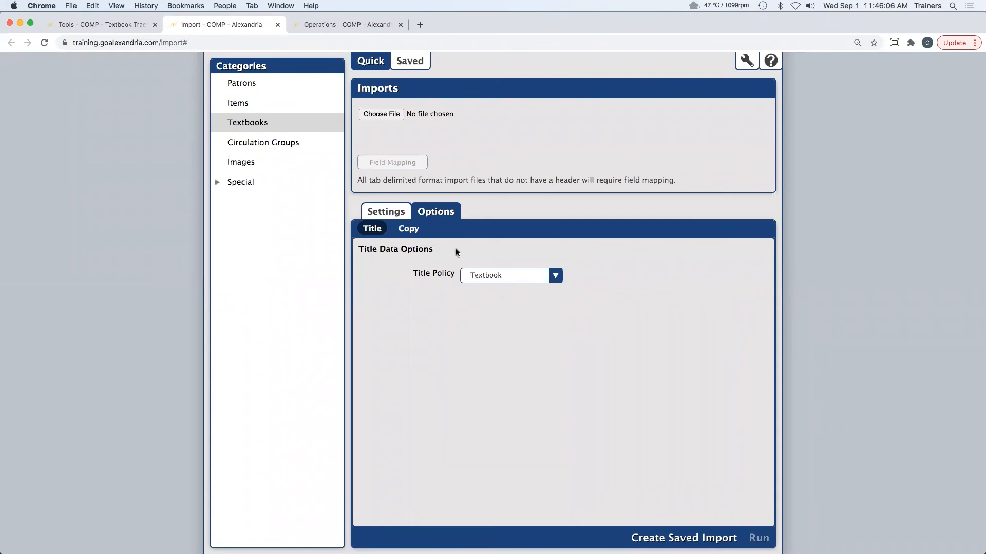
{"action": "left_click", "coordinate": [390, 213]}
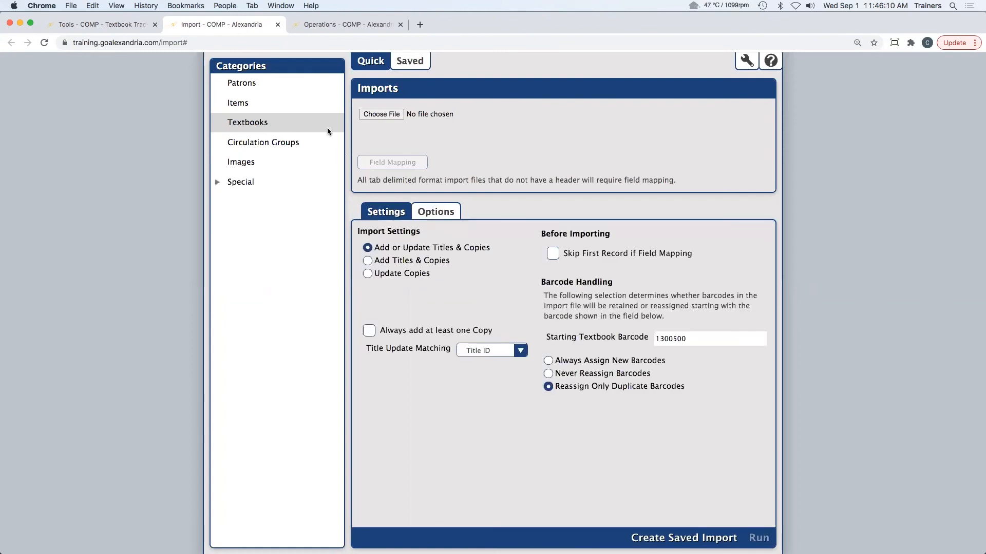
Close the Import and Operations pages and open the Textbook Tracker preferences.
{"action": "left_click", "coordinate": [277, 25]}
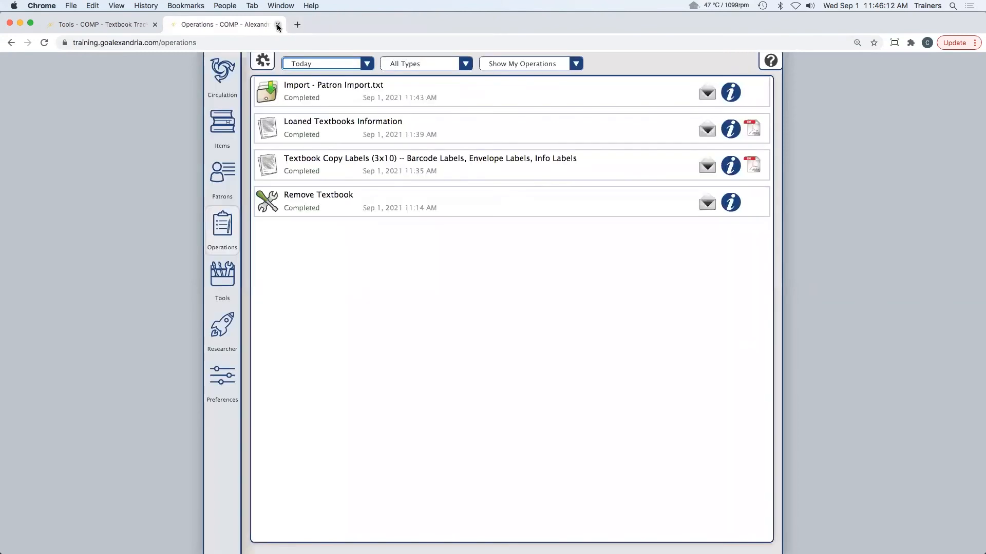
{"action": "left_click", "coordinate": [278, 26]}
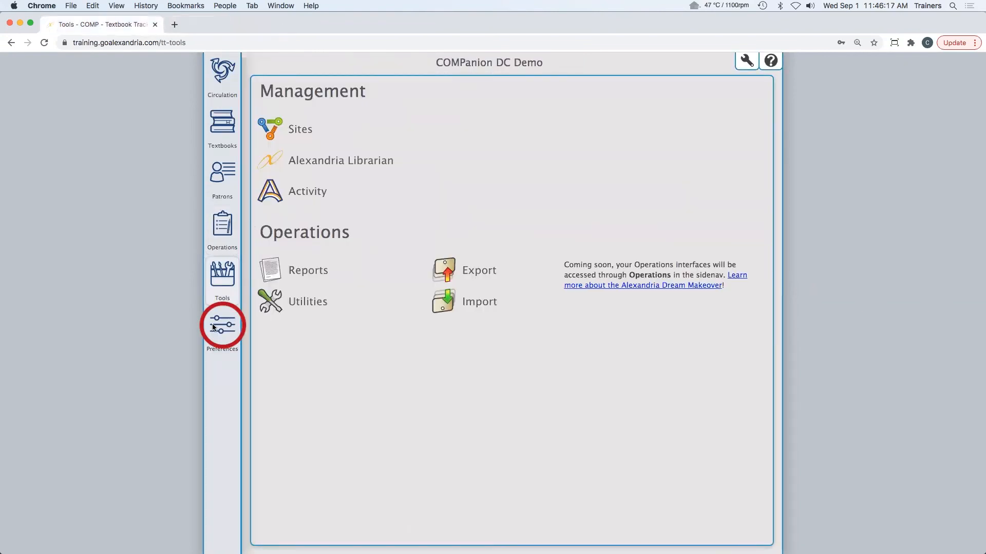
{"action": "left_click", "coordinate": [228, 323]}
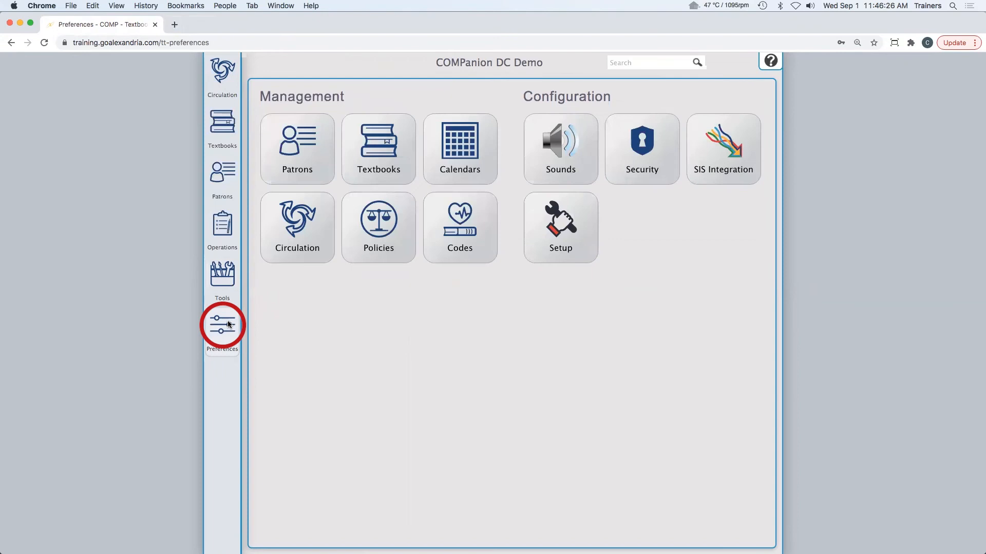
Review the patron preferences for rules, defaults, pictures and grade table, plus the textbook defaults, and return to the preferences overview.
{"action": "left_click", "coordinate": [296, 148]}
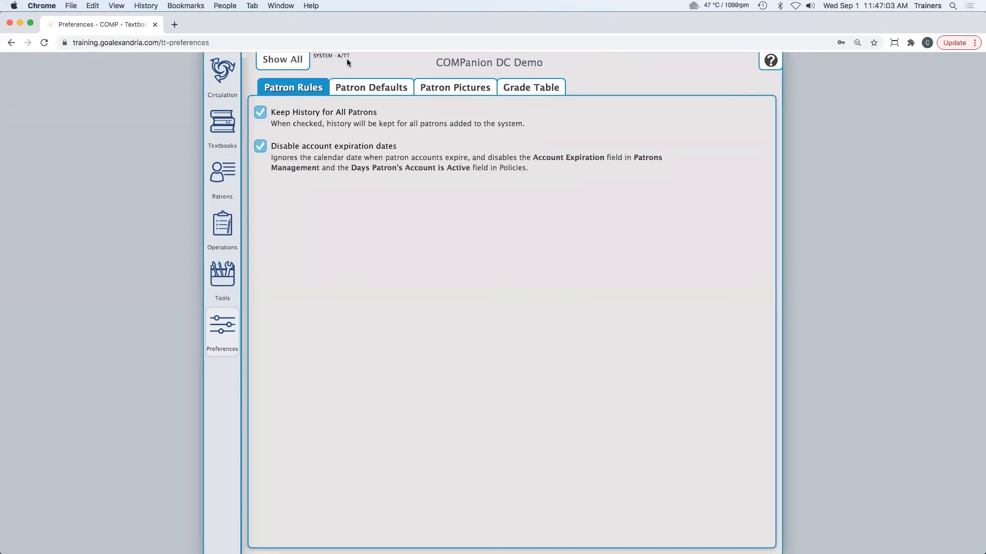
{"action": "left_click", "coordinate": [360, 89]}
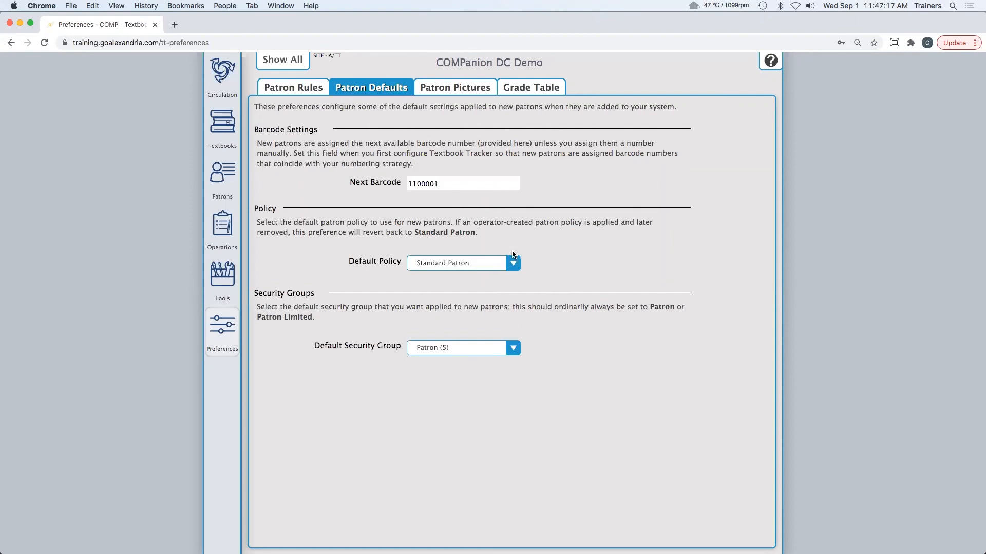
{"action": "left_click", "coordinate": [467, 92]}
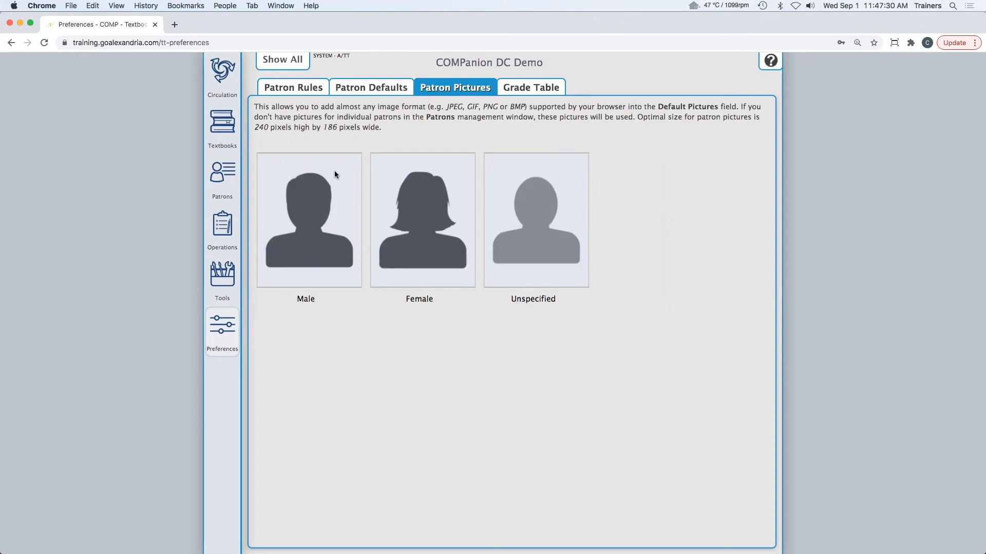
{"action": "left_click", "coordinate": [552, 90]}
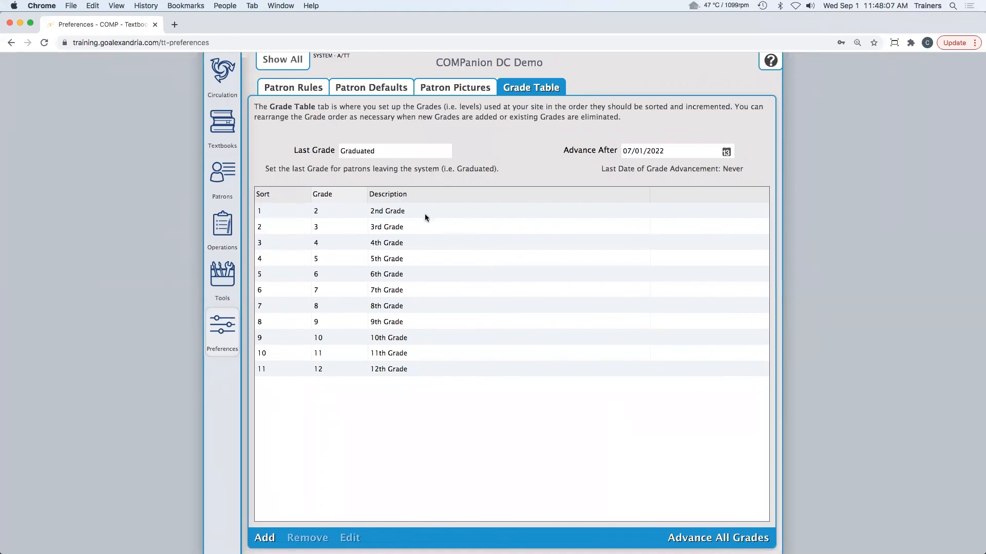
{"action": "left_click", "coordinate": [272, 60]}
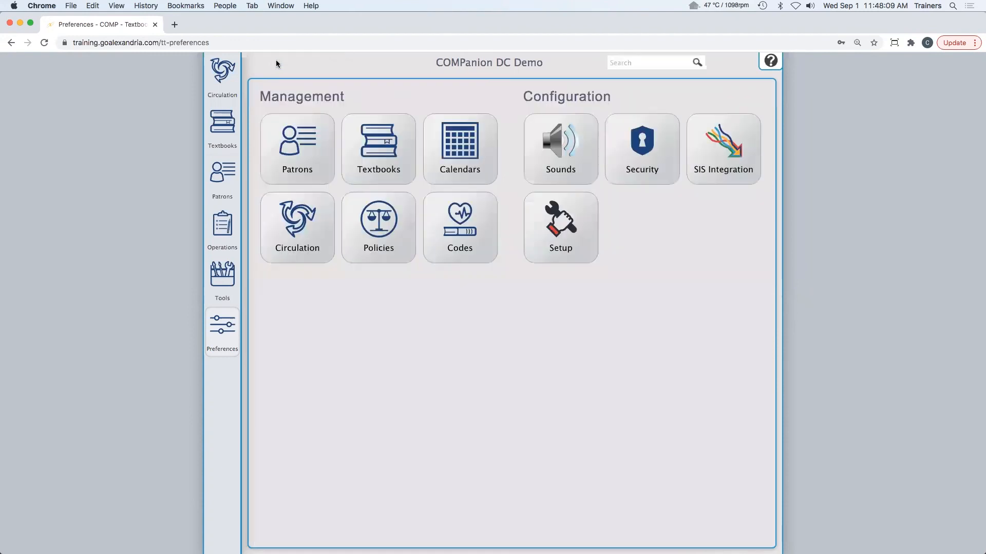
{"action": "left_click", "coordinate": [378, 168]}
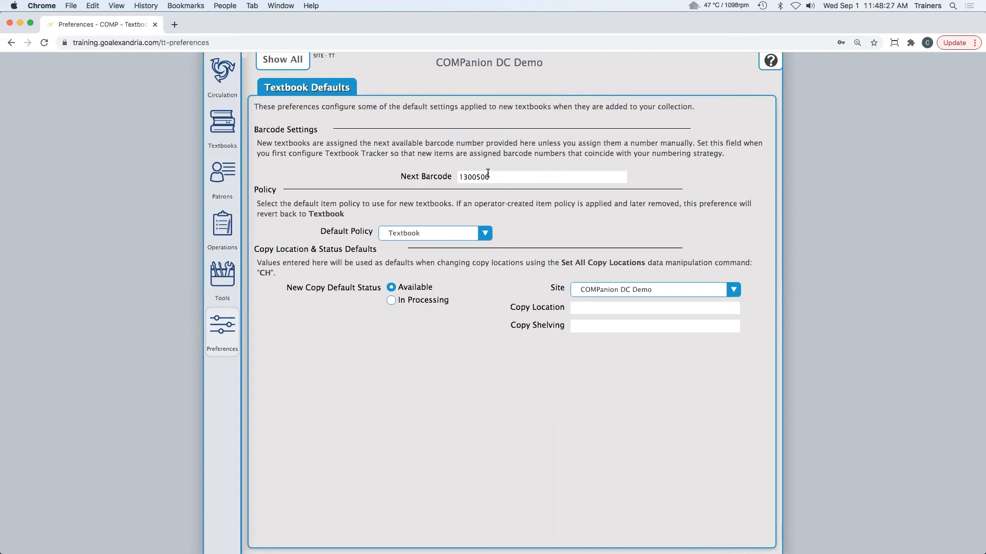
{"action": "left_click", "coordinate": [301, 64]}
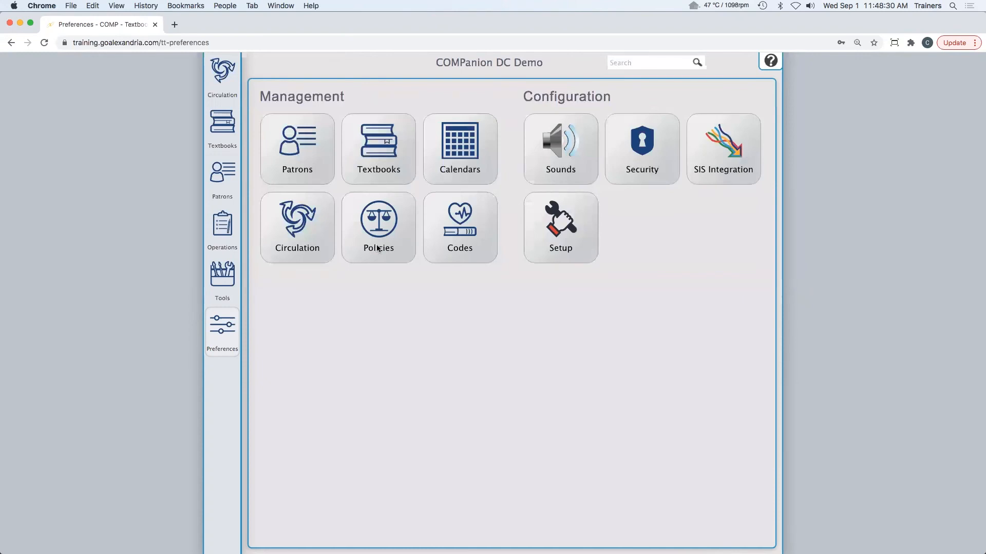
Open the policies and examine the available patron policies and the Standard Patron policy's check-out, overdue and other settings.
{"action": "left_click", "coordinate": [392, 222]}
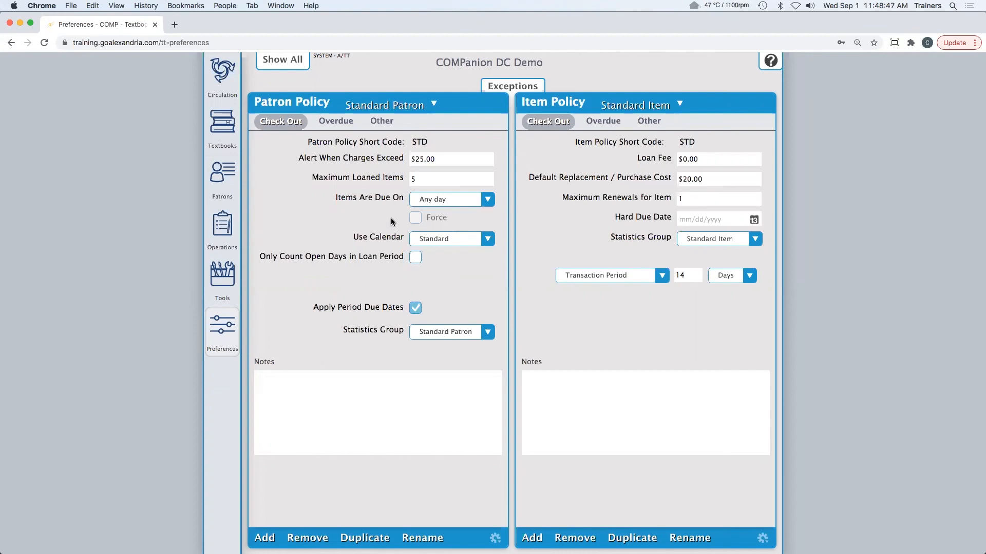
{"action": "left_click", "coordinate": [436, 104]}
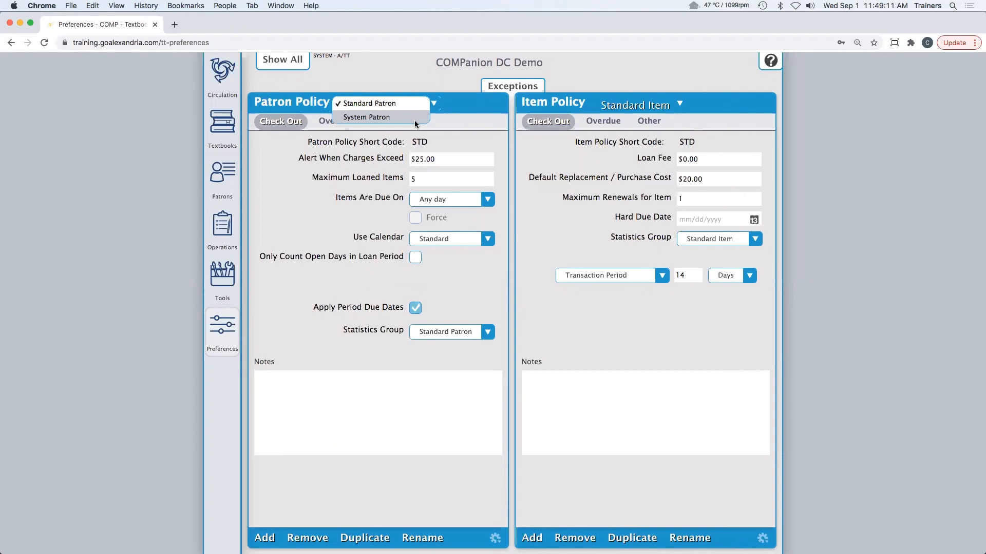
{"action": "left_click", "coordinate": [313, 156]}
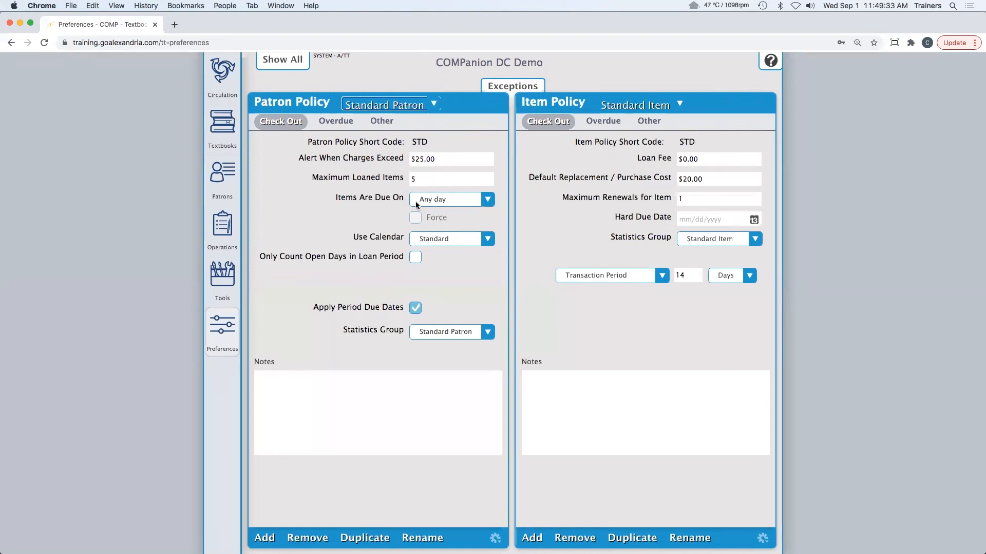
{"action": "left_click", "coordinate": [334, 123]}
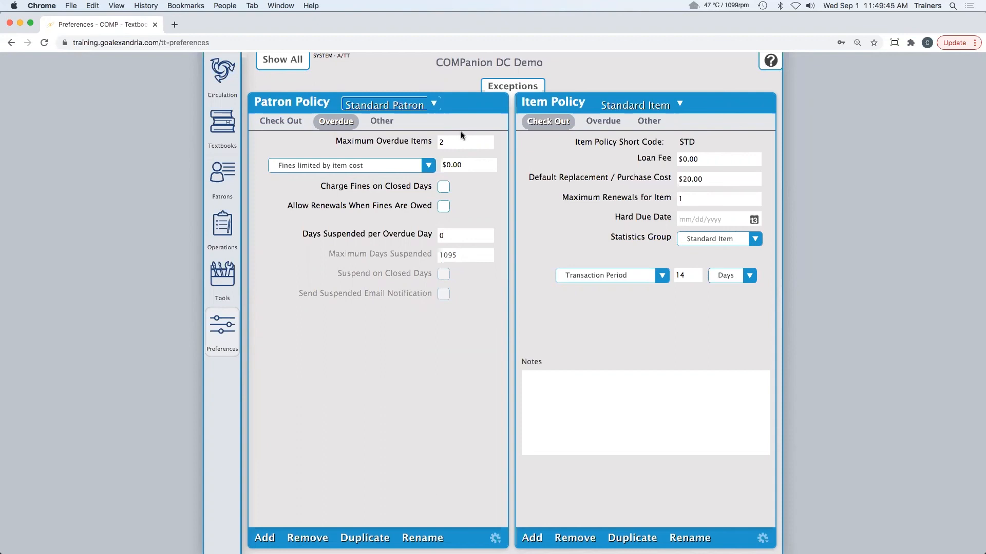
{"action": "left_click", "coordinate": [380, 121]}
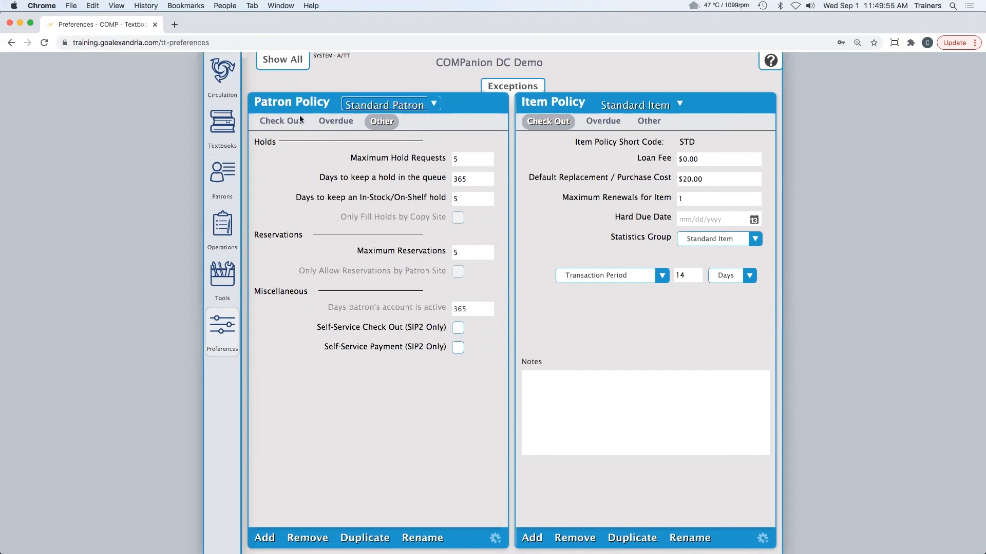
{"action": "left_click", "coordinate": [281, 122]}
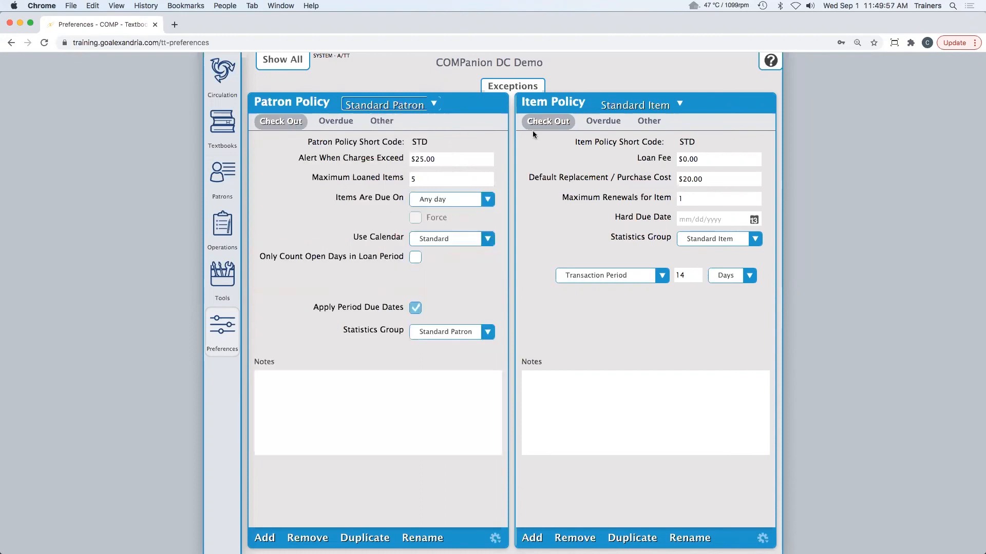
Set the Textbook item policy's default replacement / purchase cost to $50.00 and save the change.
{"action": "left_click", "coordinate": [678, 105]}
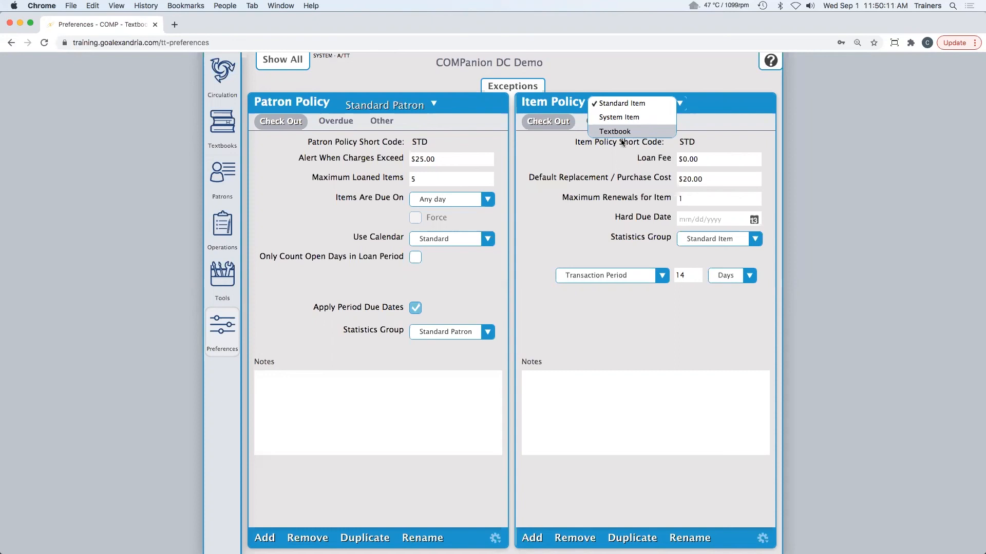
{"action": "left_click", "coordinate": [602, 155]}
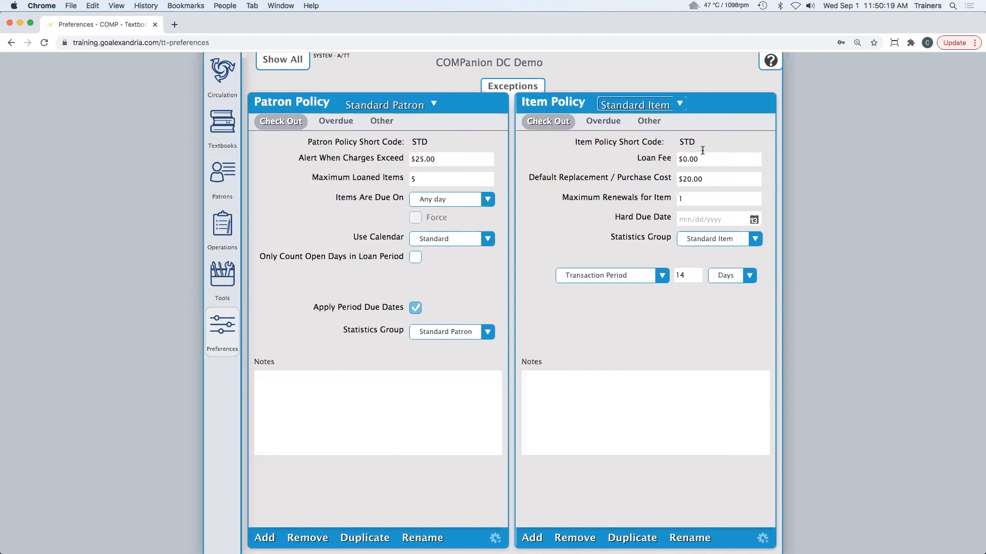
{"action": "left_click", "coordinate": [681, 105]}
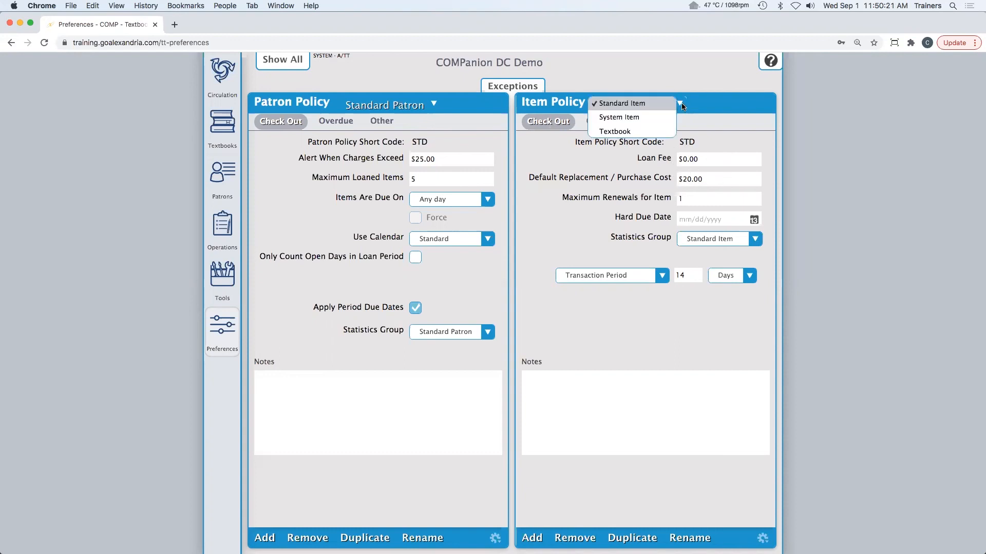
{"action": "left_click", "coordinate": [665, 130]}
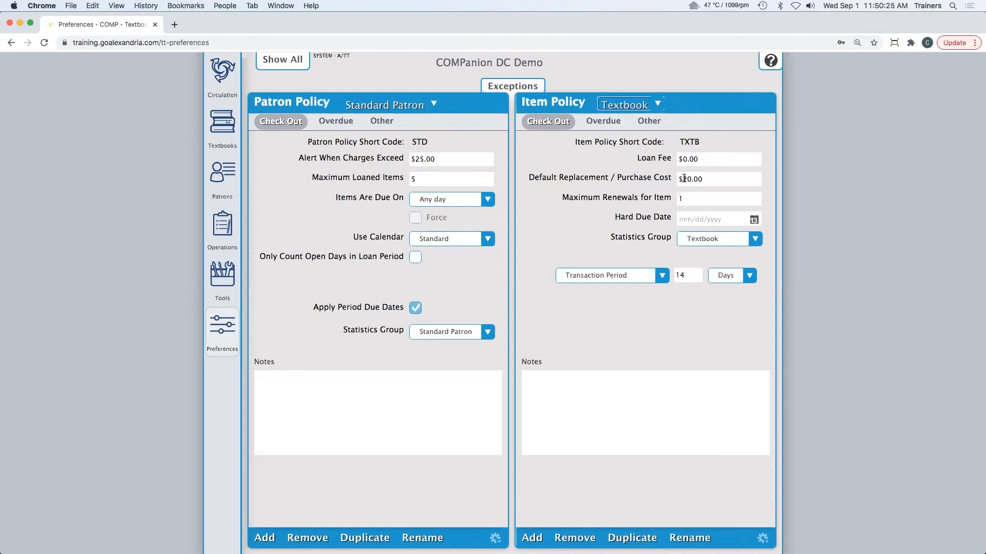
{"action": "left_click", "coordinate": [713, 180]}
{"action": "key", "text": "Left"}
{"action": "key", "text": "Left"}
{"action": "key", "text": "Left"}
{"action": "key", "text": "Left"}
{"action": "key", "text": "BackSpace"}
{"action": "type", "text": "5"}
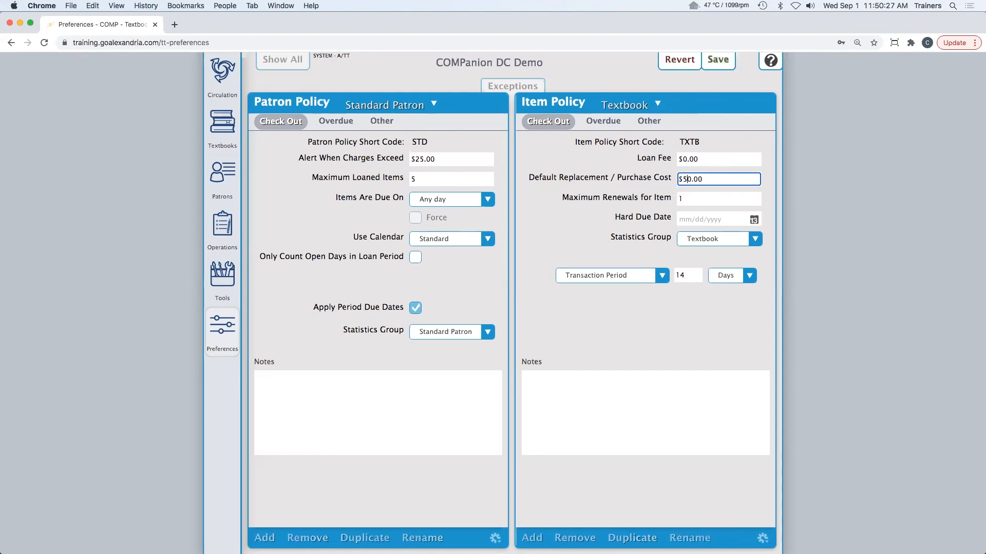
{"action": "left_click", "coordinate": [714, 63]}
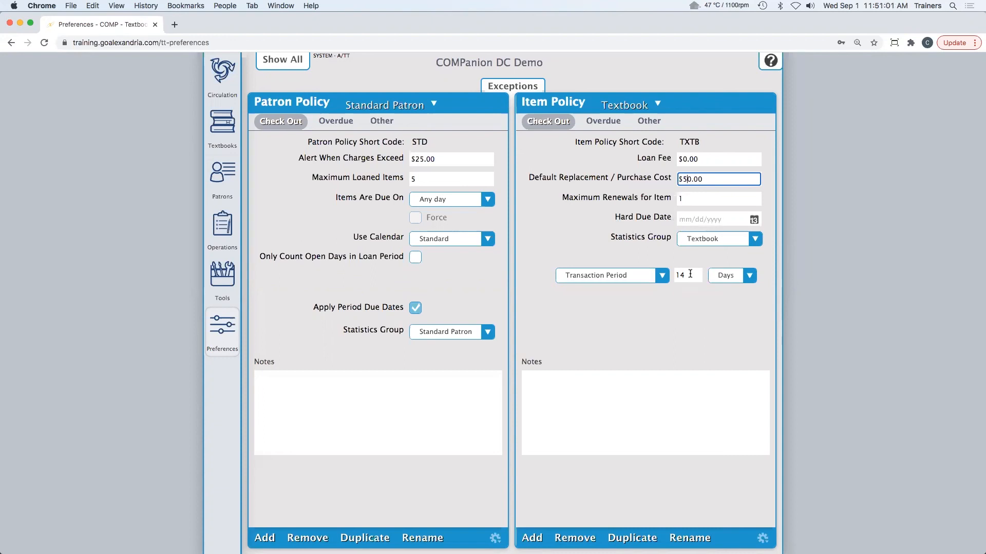
Examine the Textbook item policy's loan period choices, overdue and other settings, and the list of patron policies.
{"action": "left_click", "coordinate": [663, 277]}
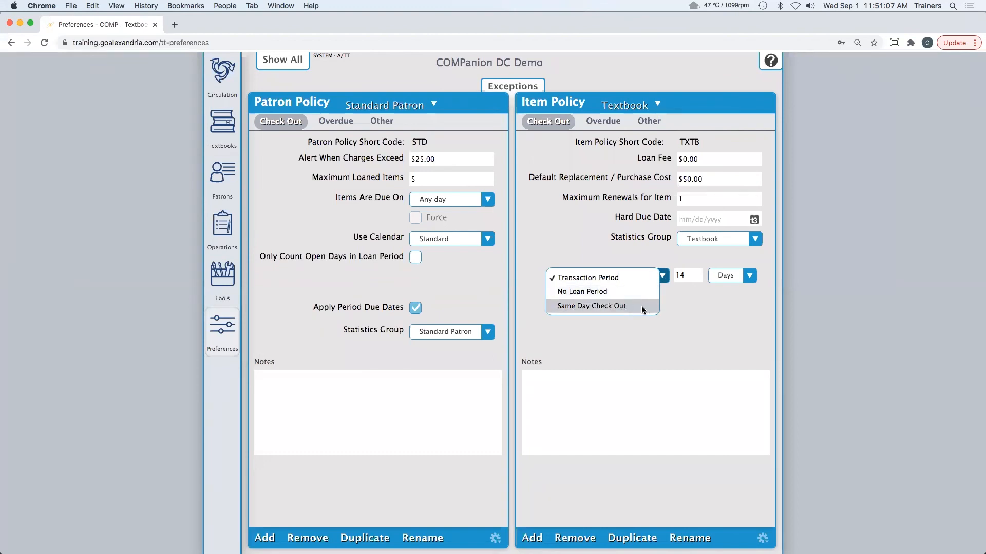
{"action": "left_click", "coordinate": [680, 301]}
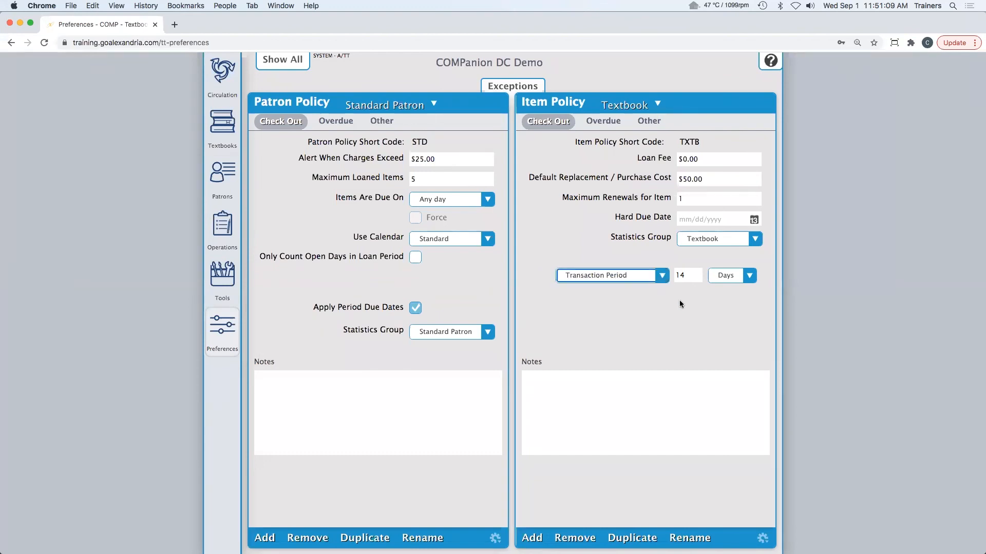
{"action": "left_click", "coordinate": [613, 121]}
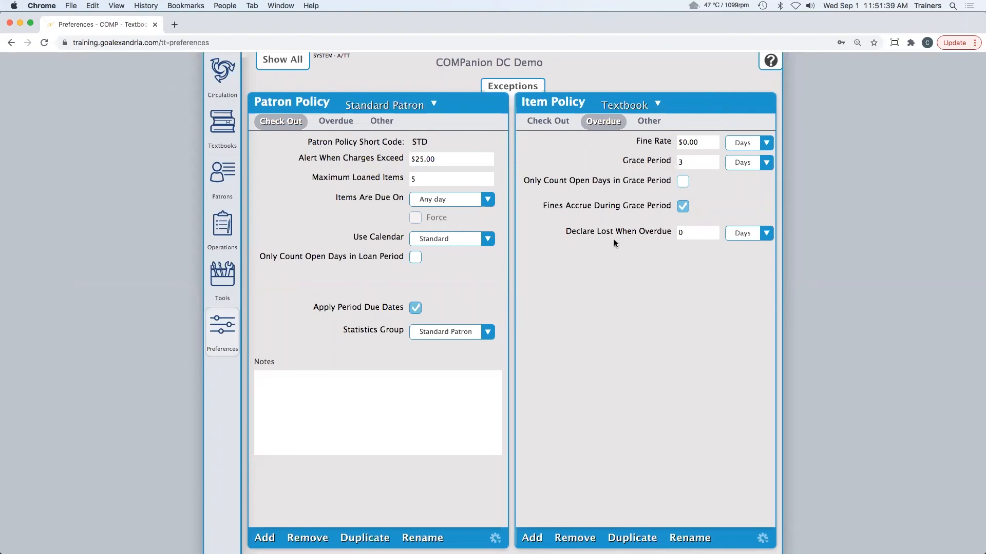
{"action": "left_click", "coordinate": [645, 122]}
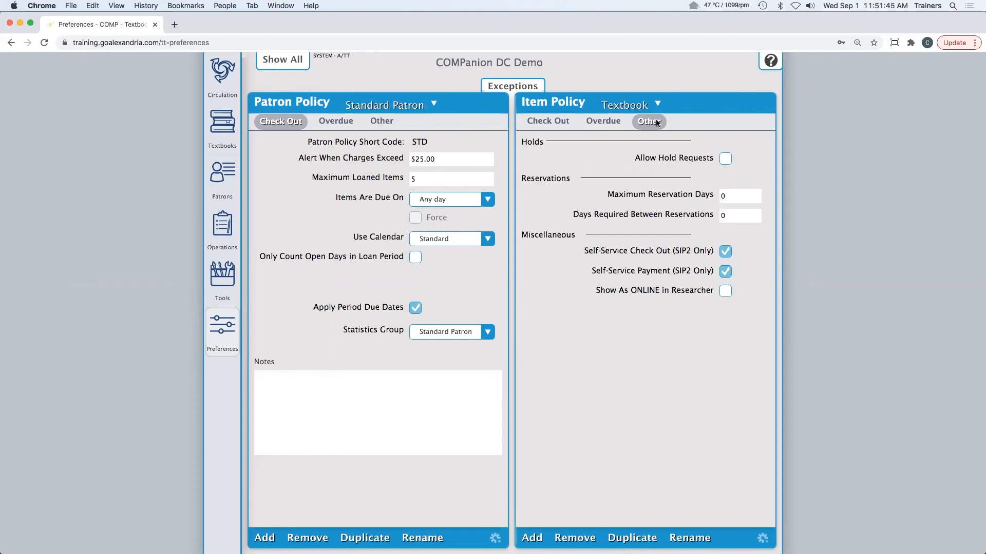
{"action": "left_click", "coordinate": [559, 124]}
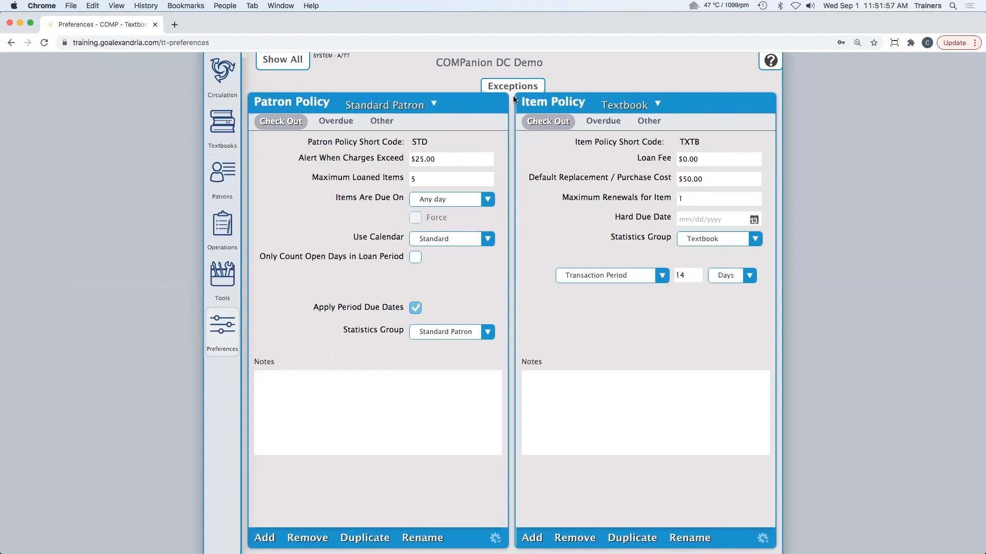
{"action": "left_click", "coordinate": [434, 104]}
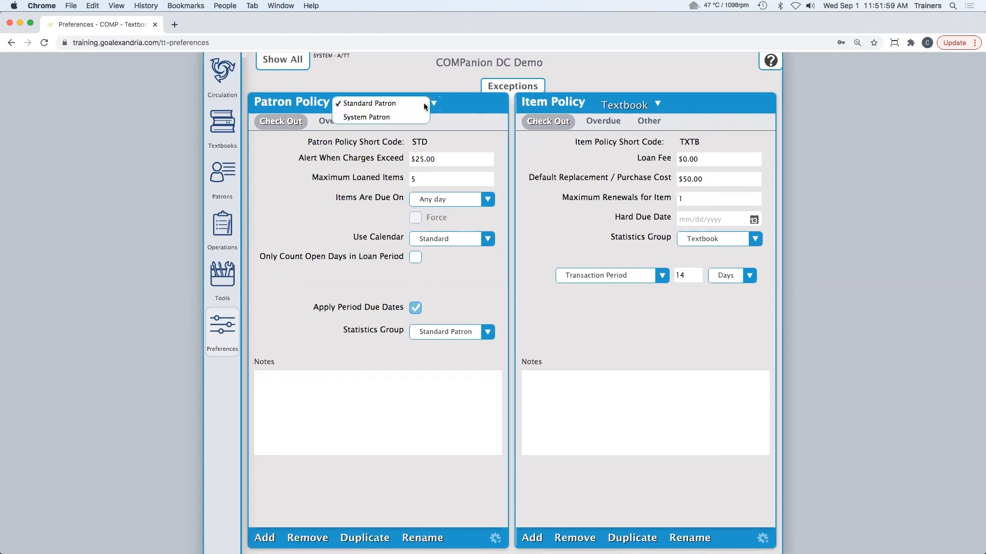
{"action": "left_click", "coordinate": [464, 127]}
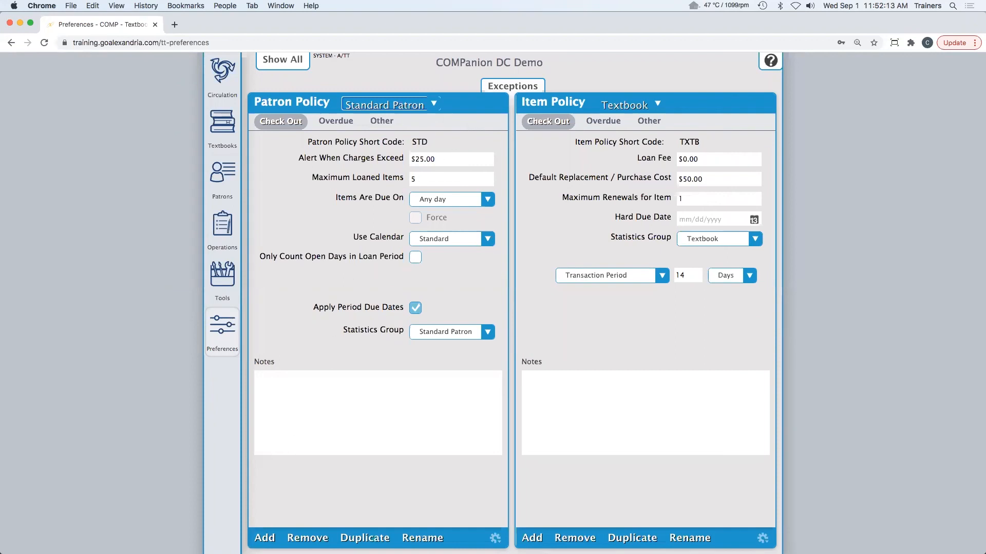
Add a patron policy named Staff with short code STF, based on the Standard Patron defaults.
{"action": "left_click", "coordinate": [264, 539]}
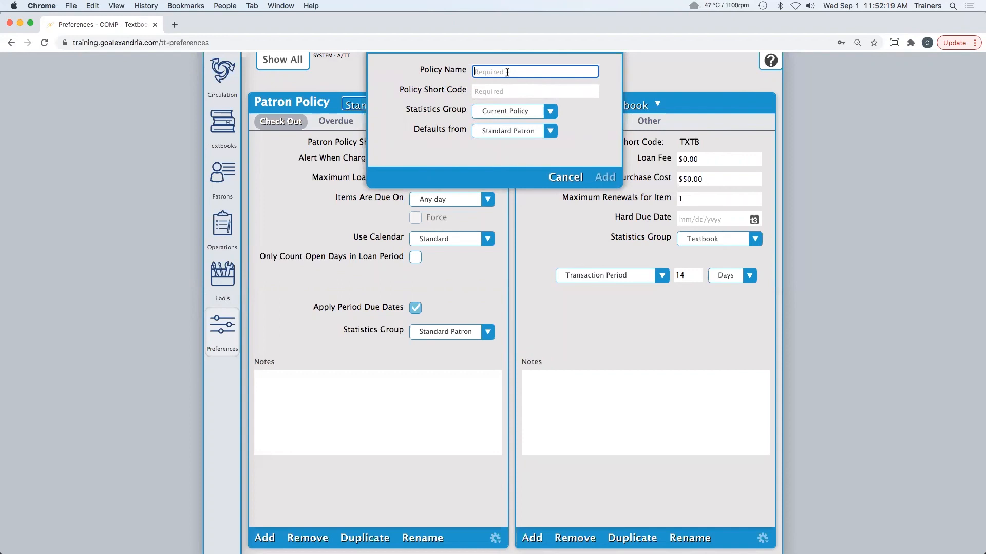
{"action": "type", "text": "Staff"}
{"action": "key", "text": "Tab"}
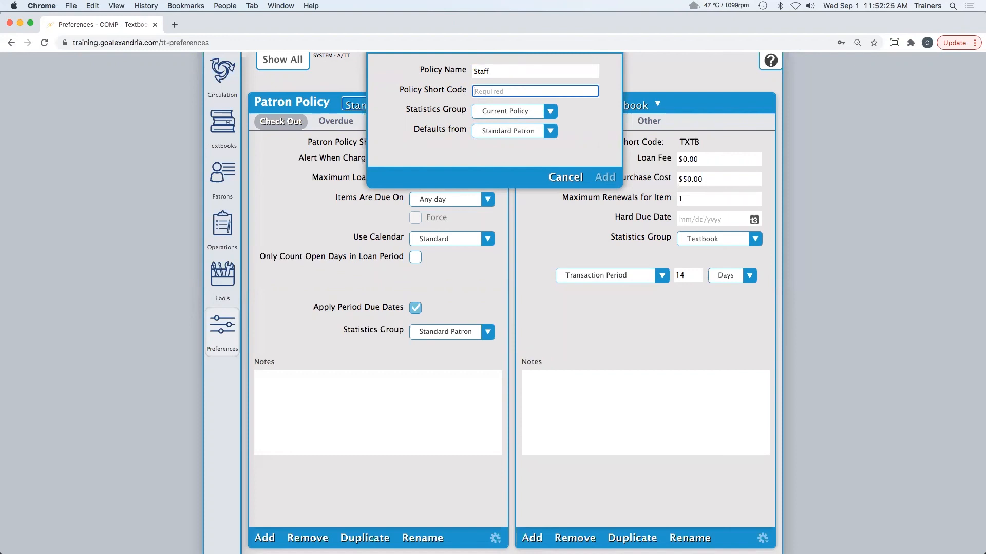
{"action": "type", "text": "STF"}
{"action": "left_click", "coordinate": [606, 179]}
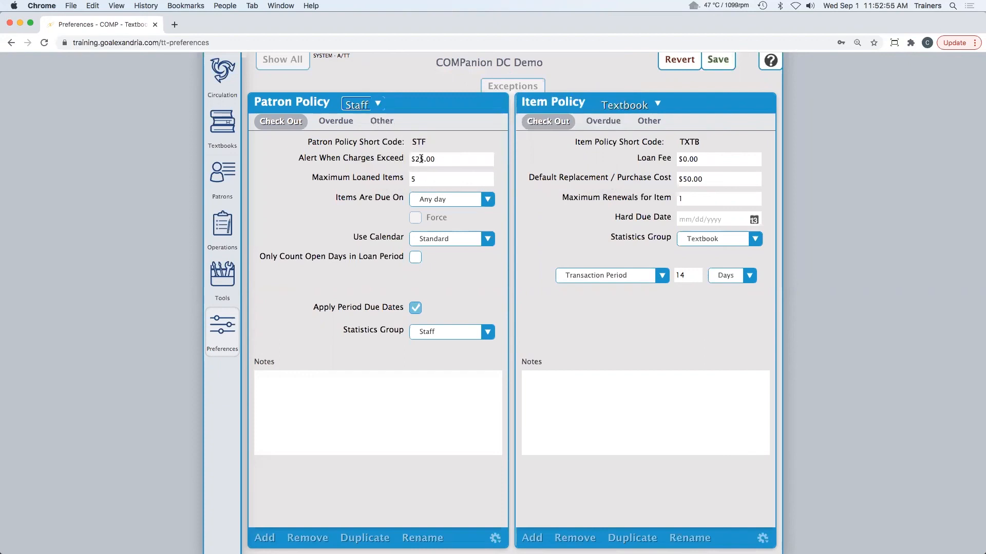
Set the Staff policy's maximum loaned items and maximum overdue items to 30 each and save the changes.
{"action": "left_click", "coordinate": [426, 182]}
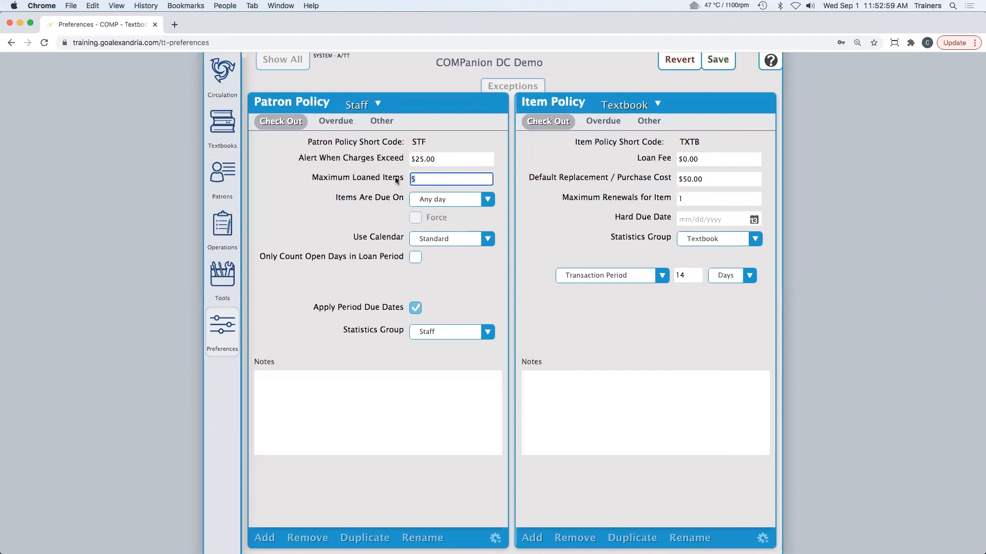
{"action": "type", "text": "30"}
{"action": "left_click", "coordinate": [338, 122]}
{"action": "left_click", "coordinate": [453, 144]}
{"action": "type", "text": "30"}
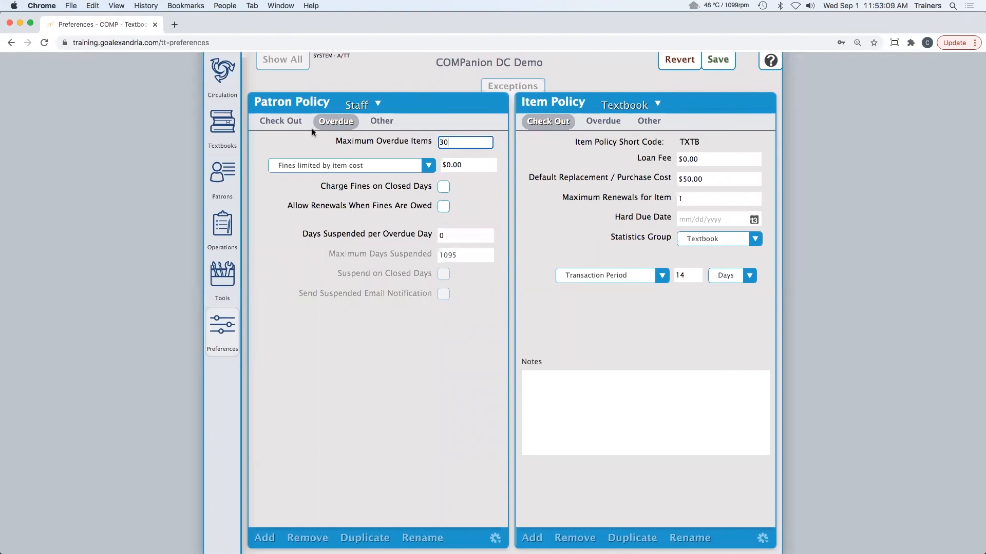
{"action": "left_click", "coordinate": [297, 123]}
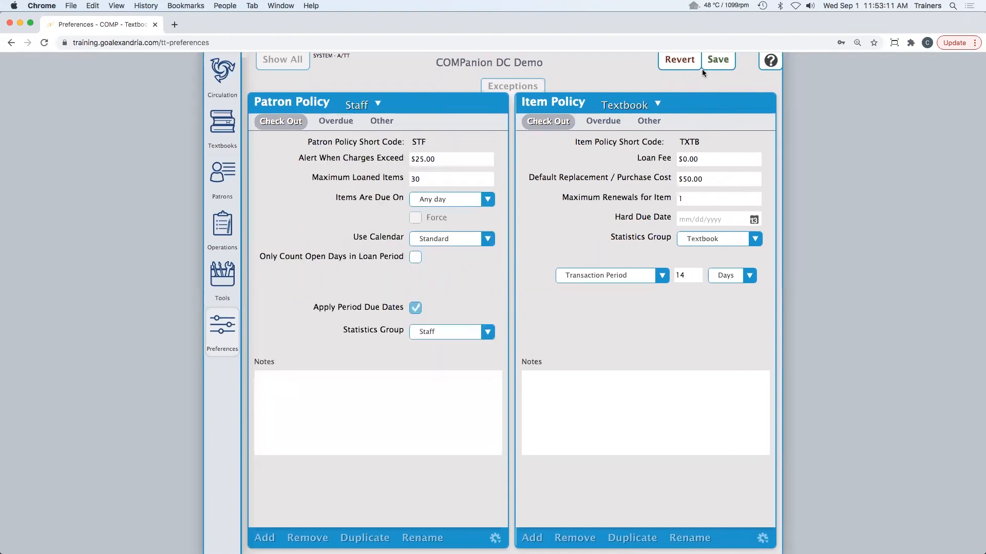
{"action": "left_click", "coordinate": [721, 60]}
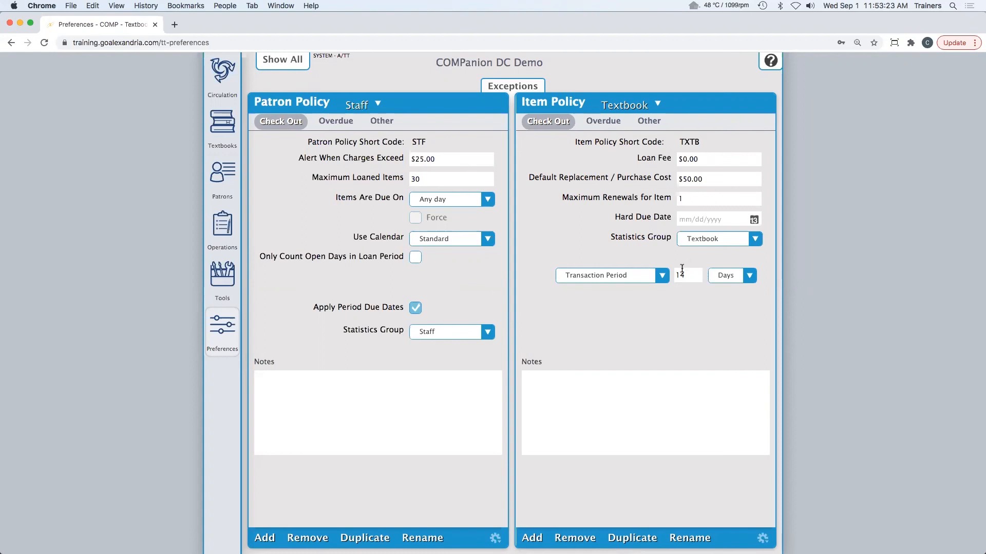
Create an exception for Staff patrons with the Textbook item policy, setting the hard due date to 06/17/2022, and save it.
{"action": "left_click", "coordinate": [511, 90]}
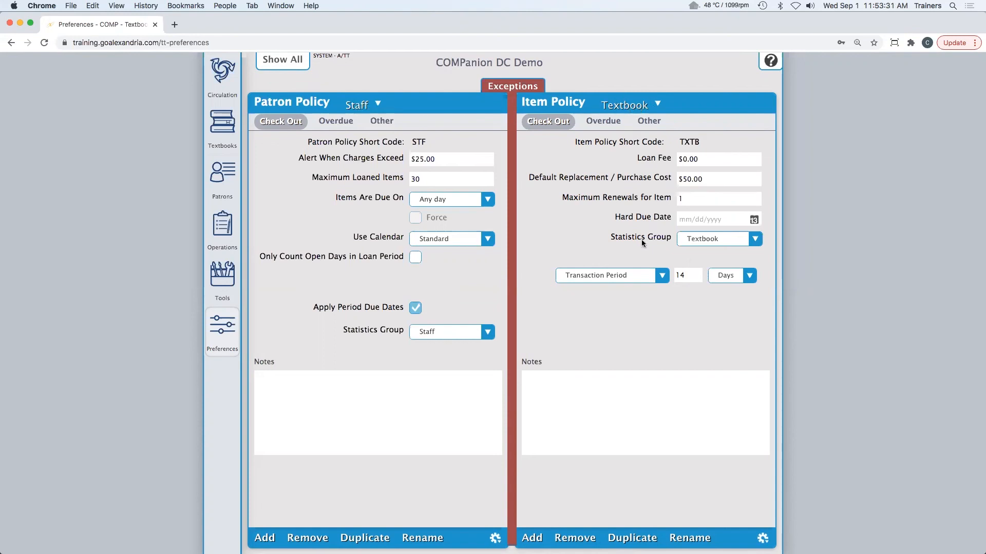
{"action": "left_click", "coordinate": [717, 220]}
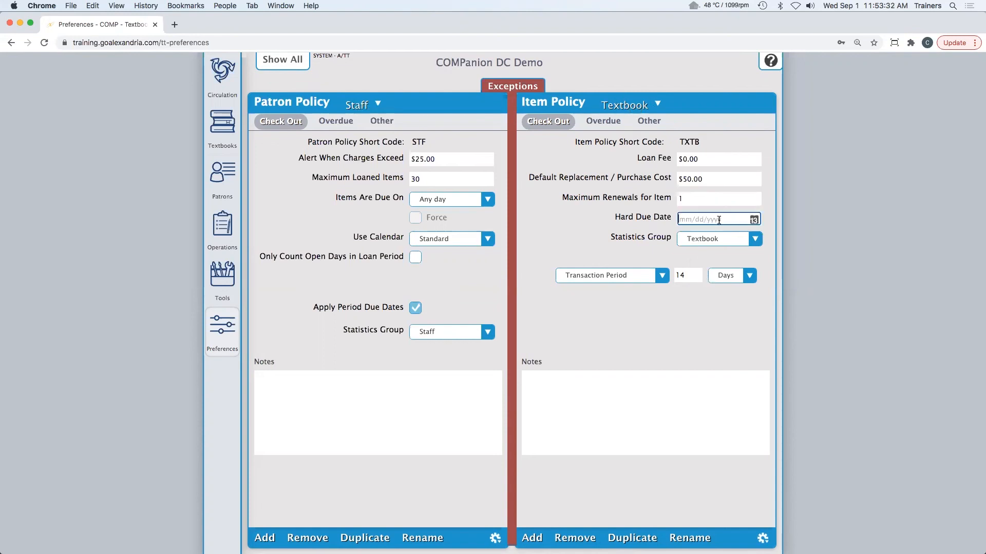
{"action": "left_click", "coordinate": [752, 220]}
{"action": "left_click", "coordinate": [847, 238]}
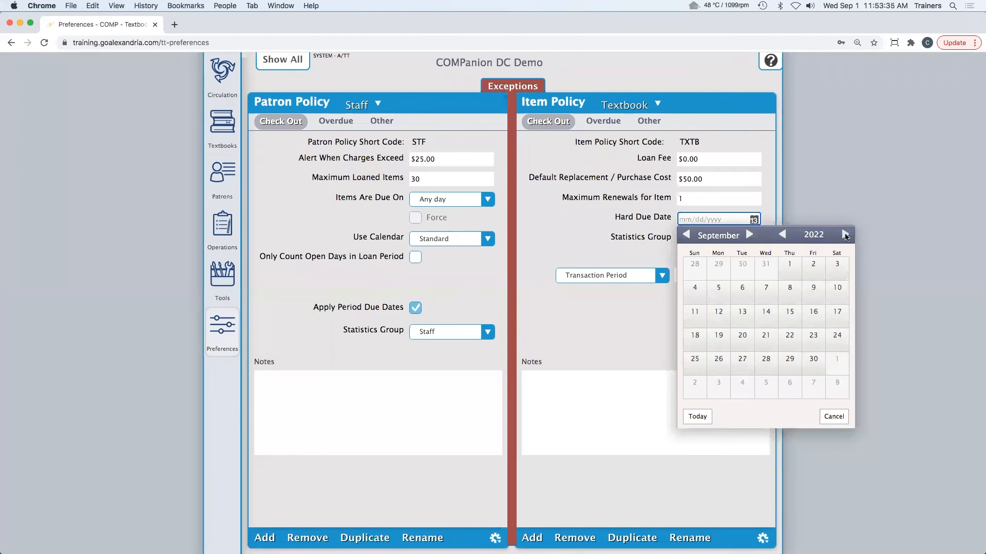
{"action": "left_click", "coordinate": [688, 235]}
{"action": "left_click", "coordinate": [689, 236]}
{"action": "left_click", "coordinate": [688, 236]}
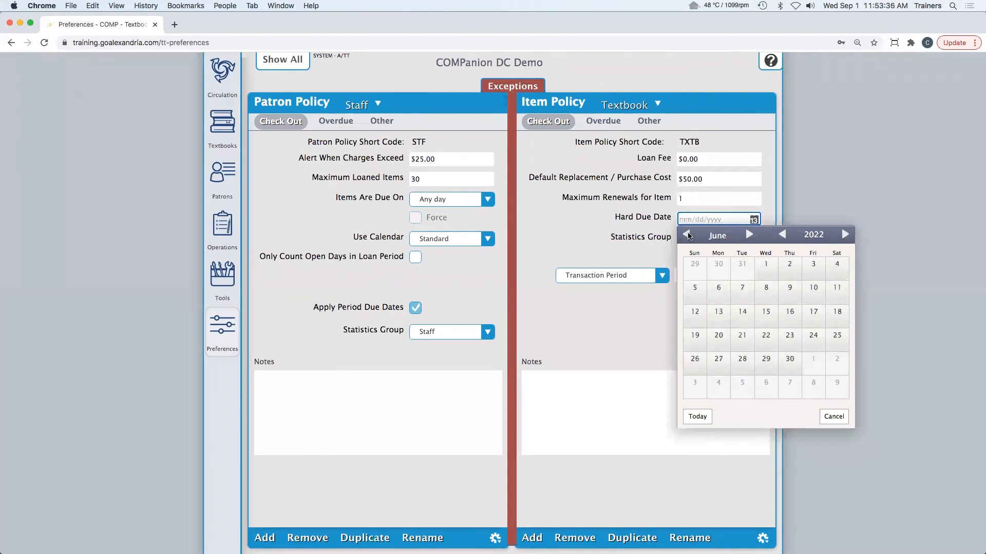
{"action": "left_click", "coordinate": [817, 319]}
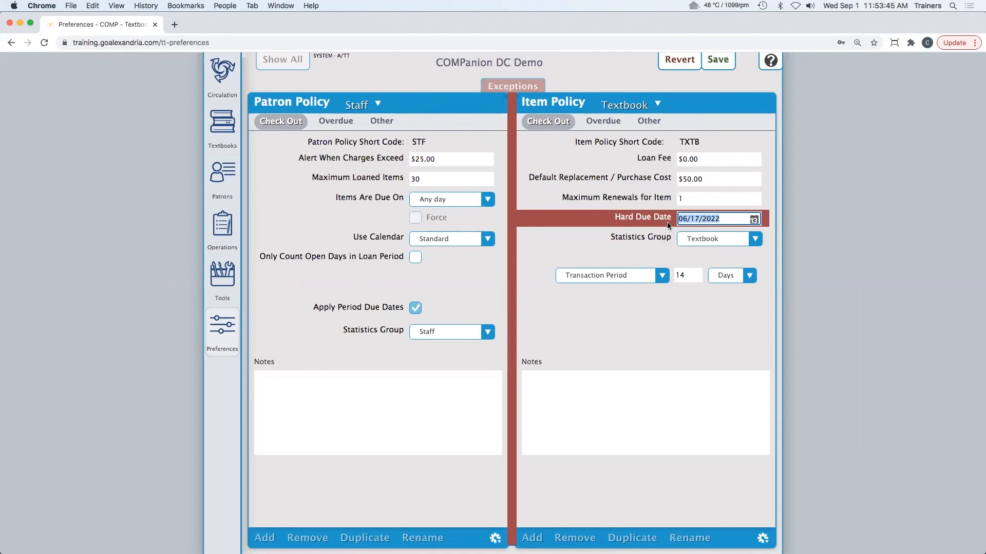
{"action": "left_click", "coordinate": [719, 61]}
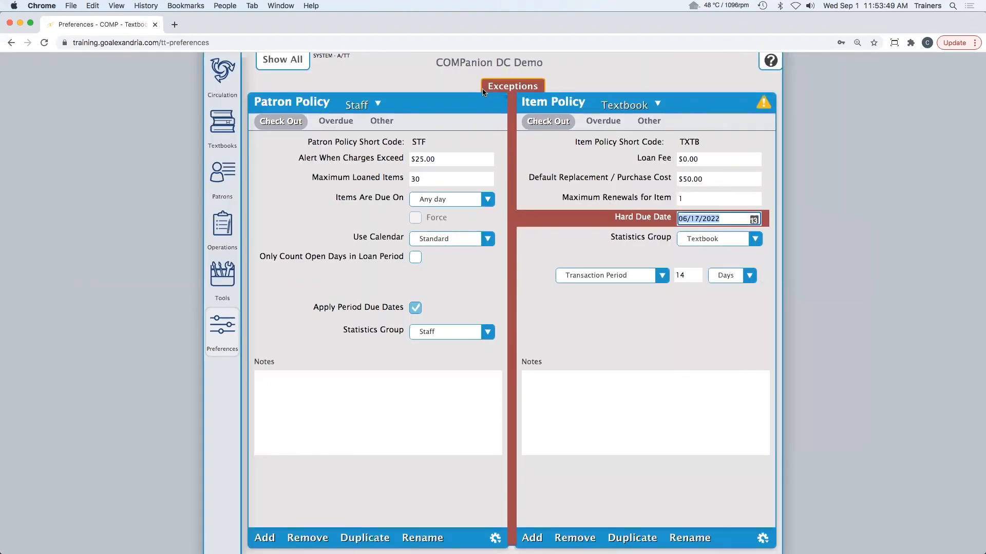
Compare the Textbook policy's hard due date with exceptions shown and hidden, viewing both the Standard Patron and Staff policies.
{"action": "left_click", "coordinate": [512, 91]}
{"action": "left_click", "coordinate": [511, 87]}
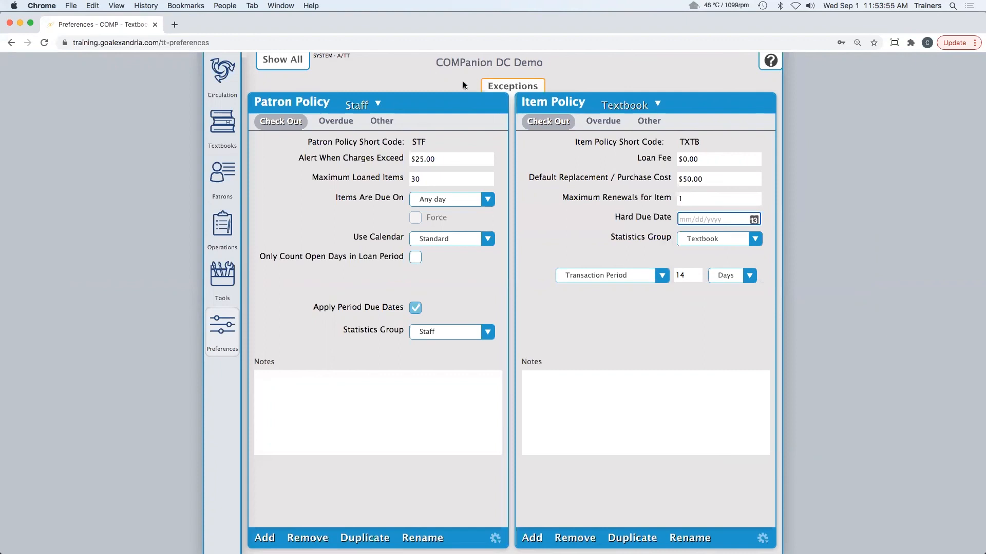
{"action": "left_click", "coordinate": [374, 104]}
{"action": "left_click", "coordinate": [376, 118]}
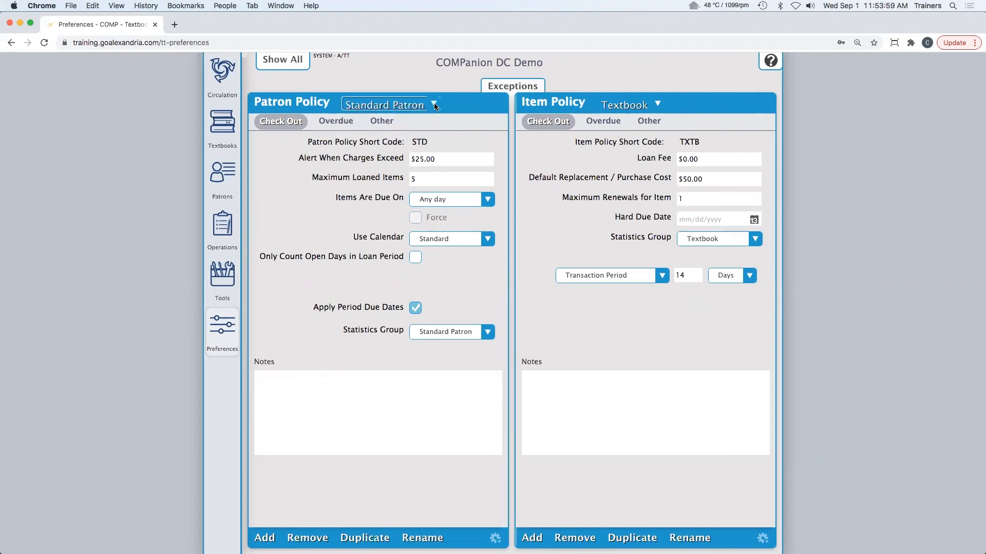
{"action": "left_click", "coordinate": [432, 105]}
{"action": "left_click", "coordinate": [405, 101]}
{"action": "left_click", "coordinate": [500, 87]}
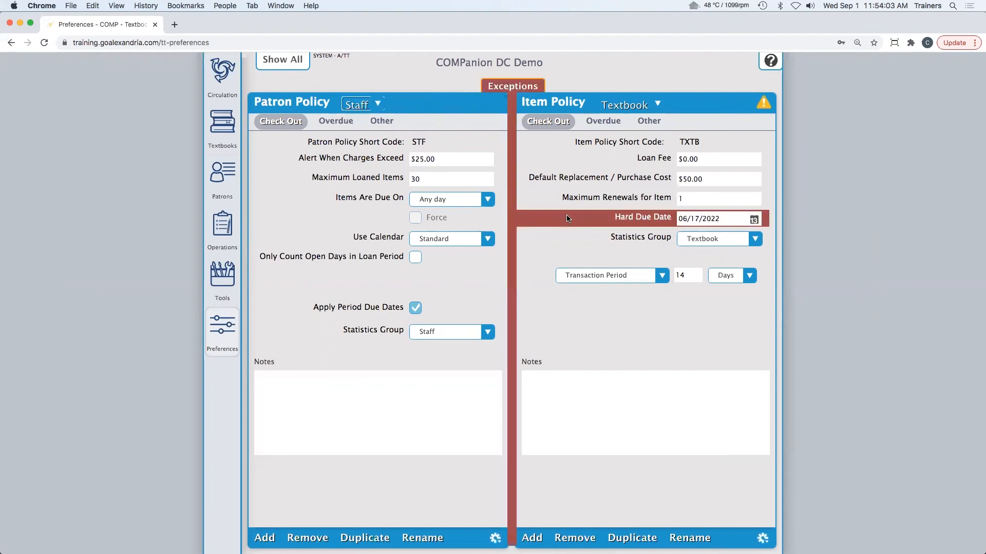
{"action": "left_click", "coordinate": [511, 88]}
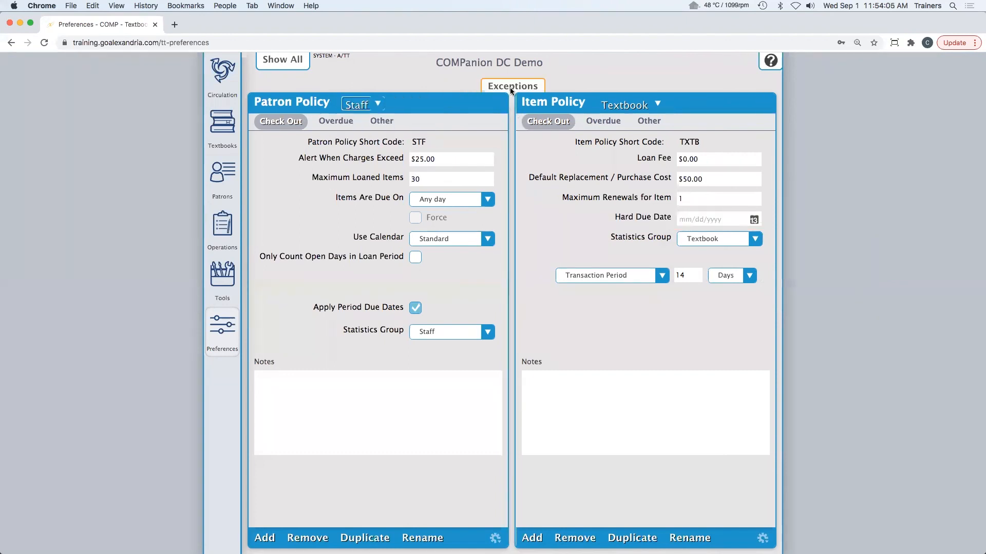
Show the Staff and Textbook exceptions, remove the item exceptions and save the change.
{"action": "left_click", "coordinate": [510, 87]}
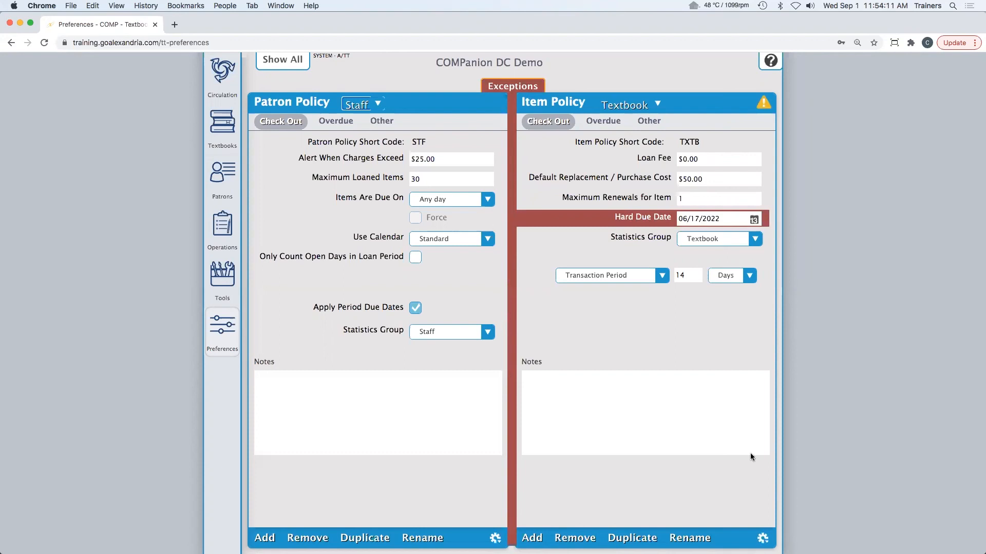
{"action": "left_click", "coordinate": [762, 539]}
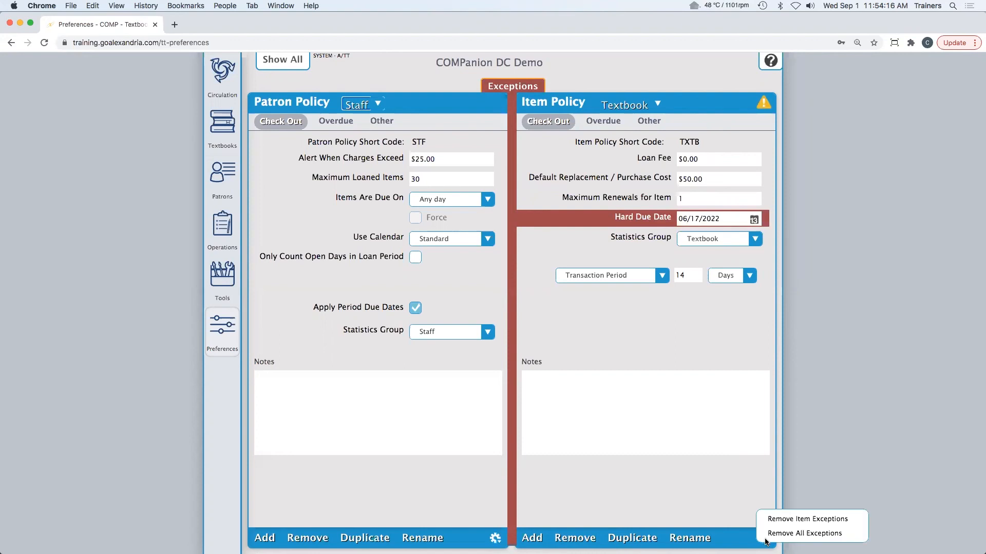
{"action": "left_click", "coordinate": [796, 523]}
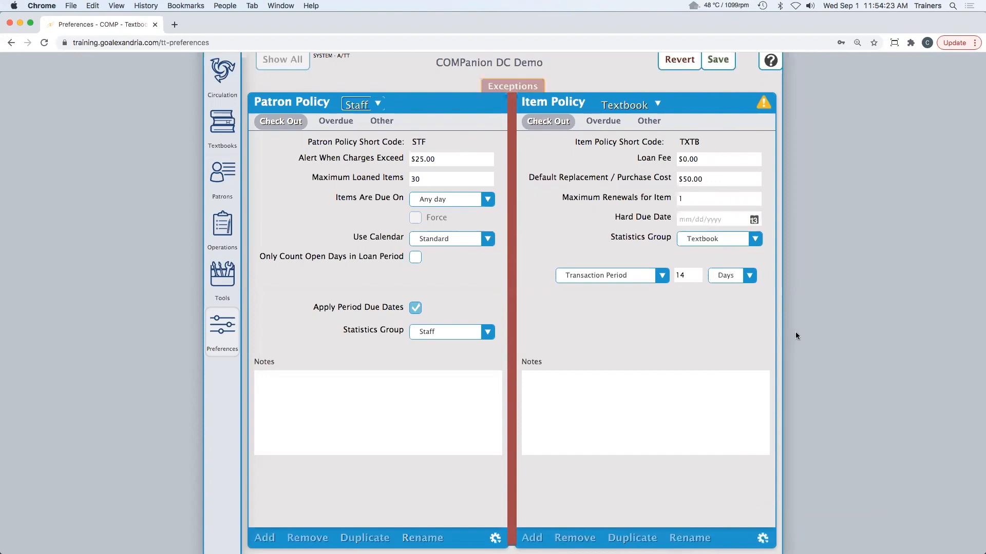
{"action": "left_click", "coordinate": [719, 59]}
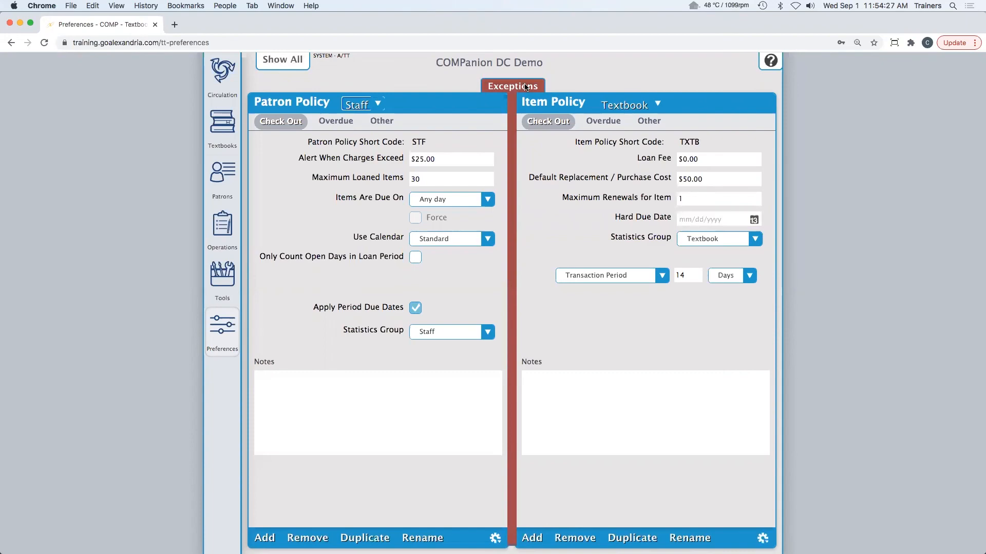